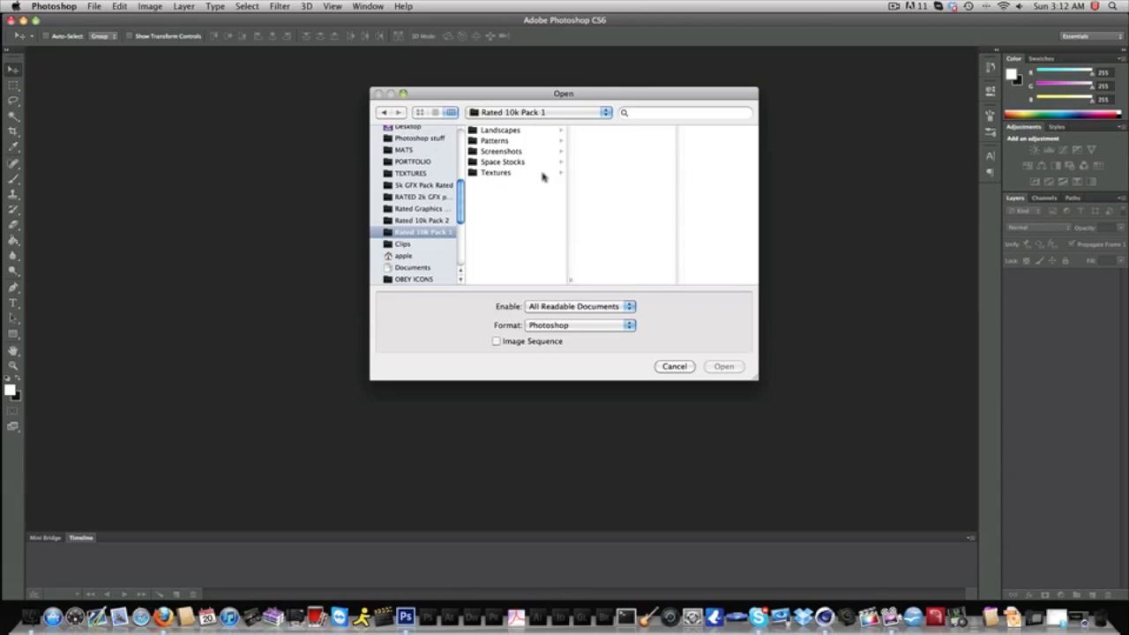
# - Open the RATED Partner Template graff PSD from the Templates folder of Rated 10k Pack 2
pyautogui.click(542, 174)
pyautogui.click(441, 221)
pyautogui.click(510, 173)
pyautogui.click(624, 160)
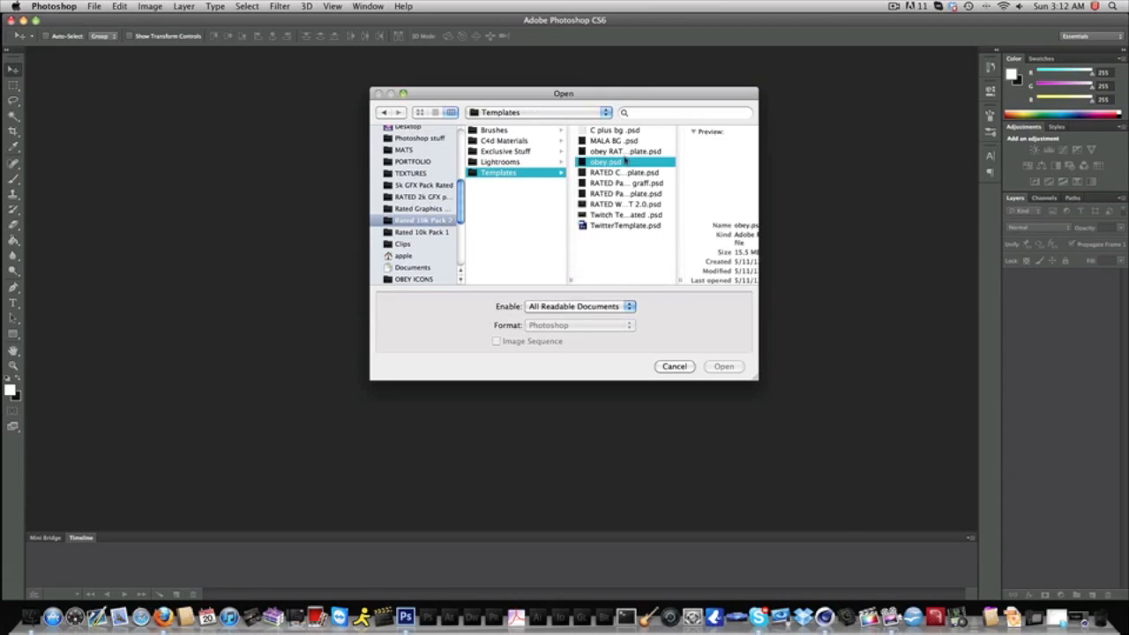
pyautogui.click(583, 172)
pyautogui.click(589, 183)
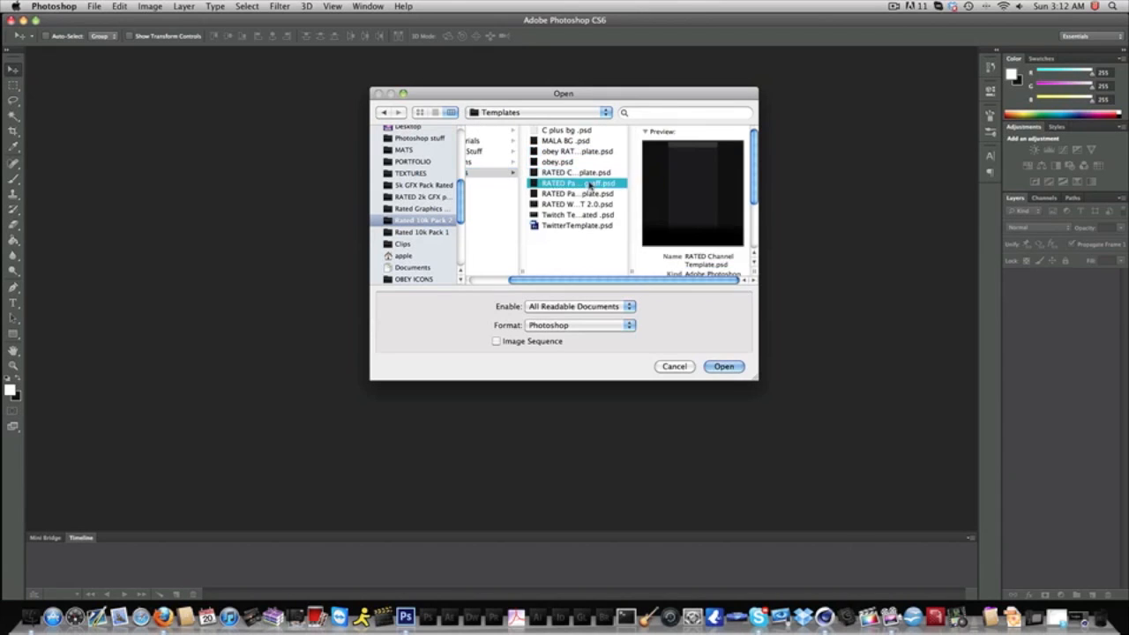
pyautogui.doubleClick(592, 187)
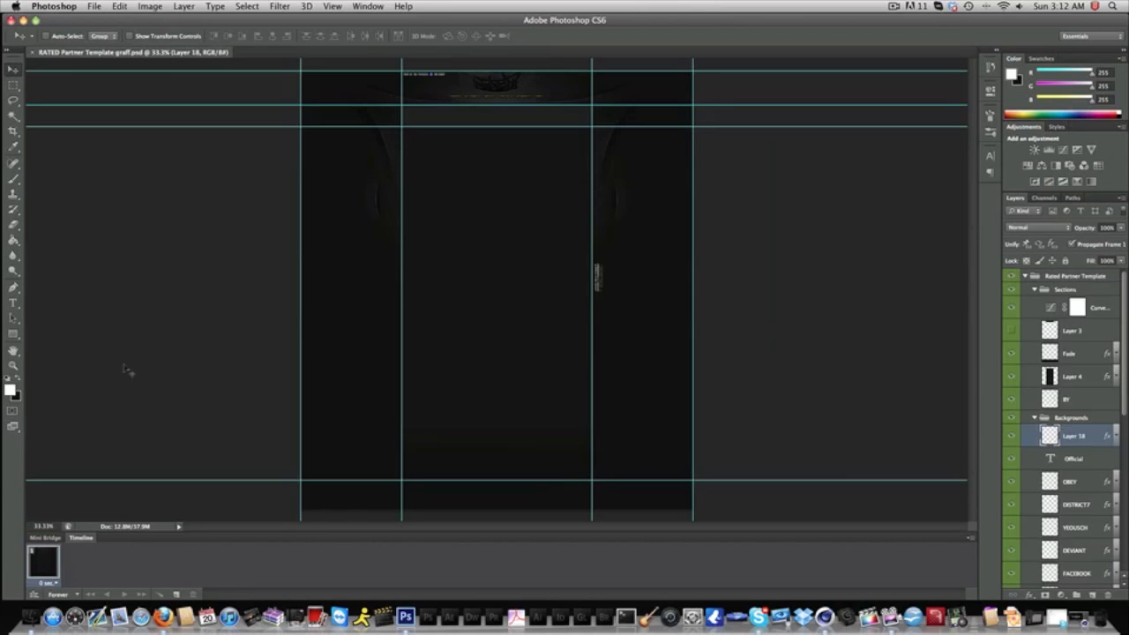
# - Examine the partner template's header, link row and curved side shading at 100% zoom, and close the document
pyautogui.click(59, 526)
pyautogui.write('100')
pyautogui.press('Return')
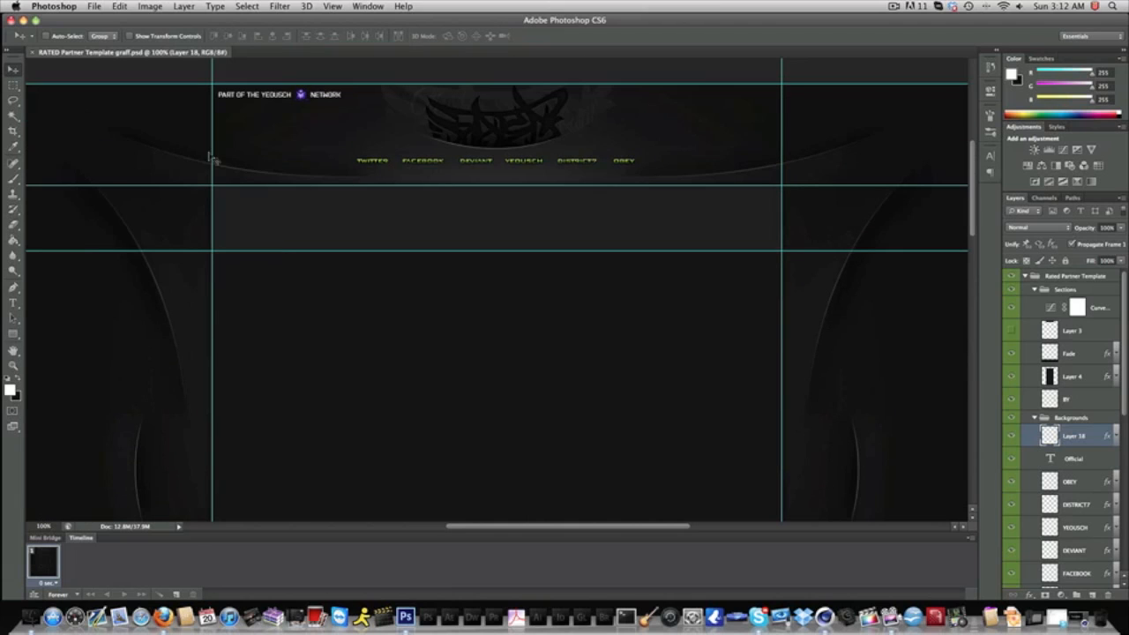
pyautogui.scroll(-3, 159, 251)
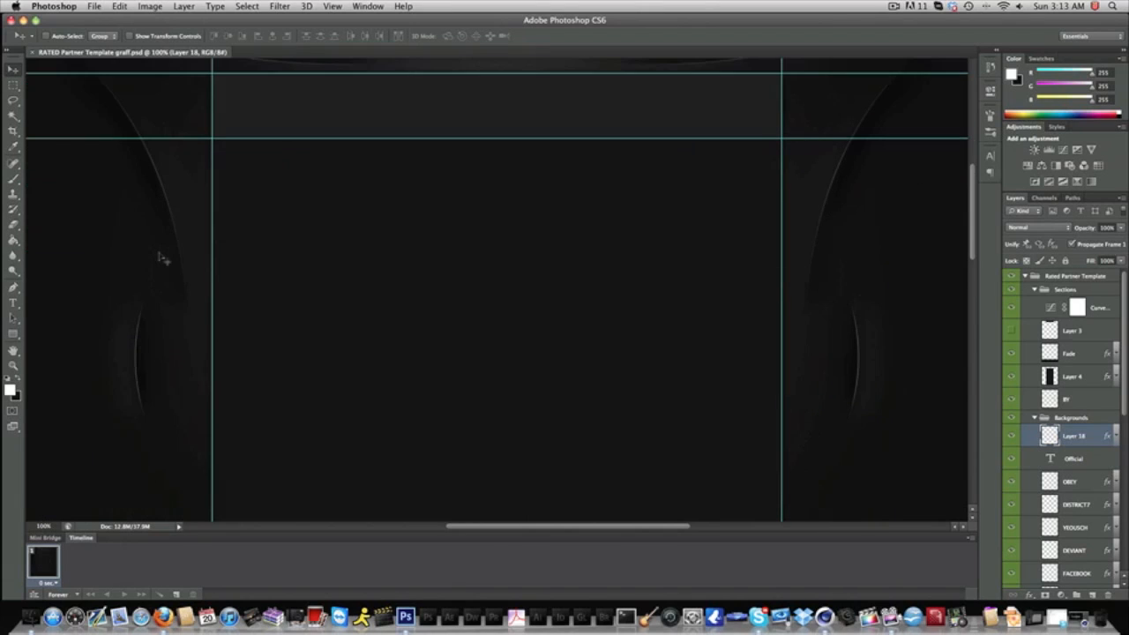
pyautogui.hscroll(-1, 163, 258)
pyautogui.scroll(1, 164, 258)
pyautogui.scroll(5, 234, 217)
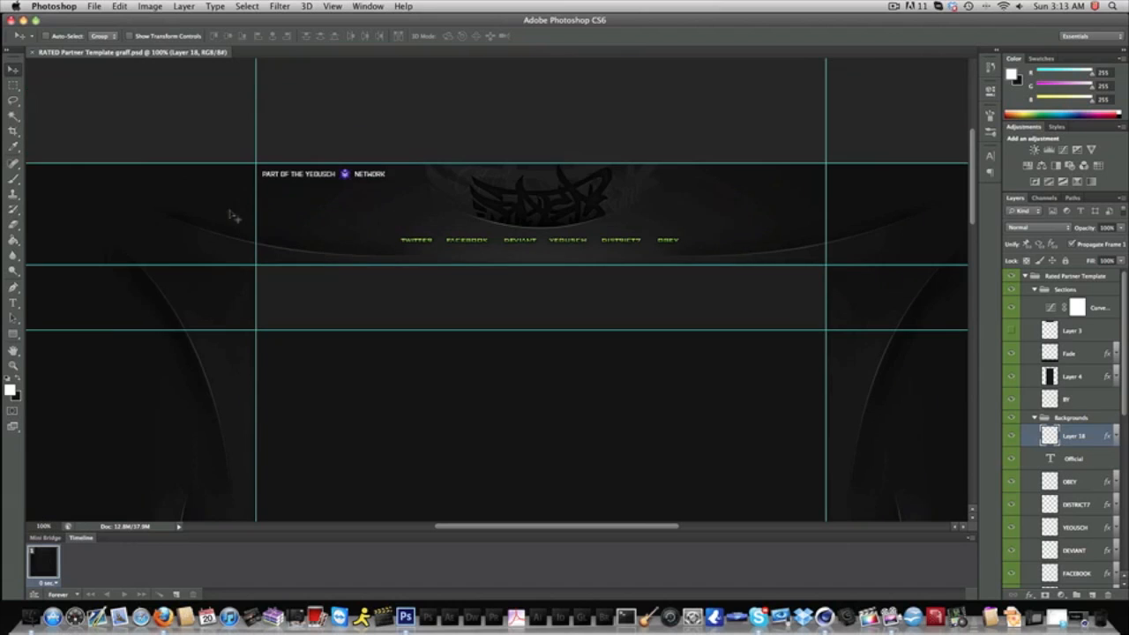
pyautogui.scroll(-6, 171, 358)
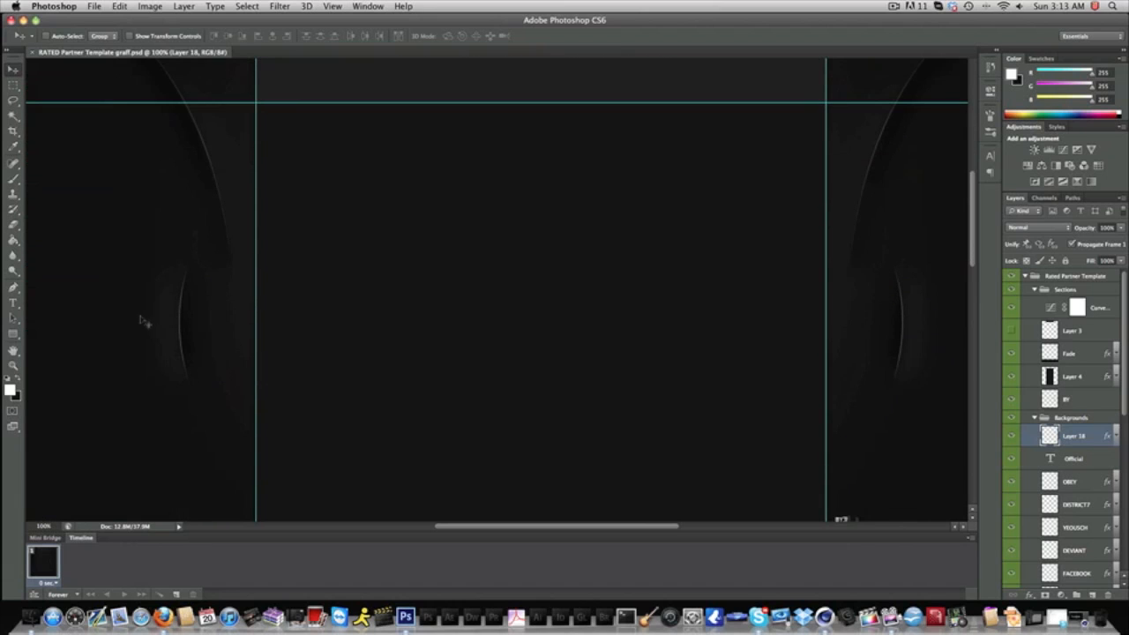
pyautogui.scroll(5, 188, 389)
pyautogui.hscroll(2, 190, 382)
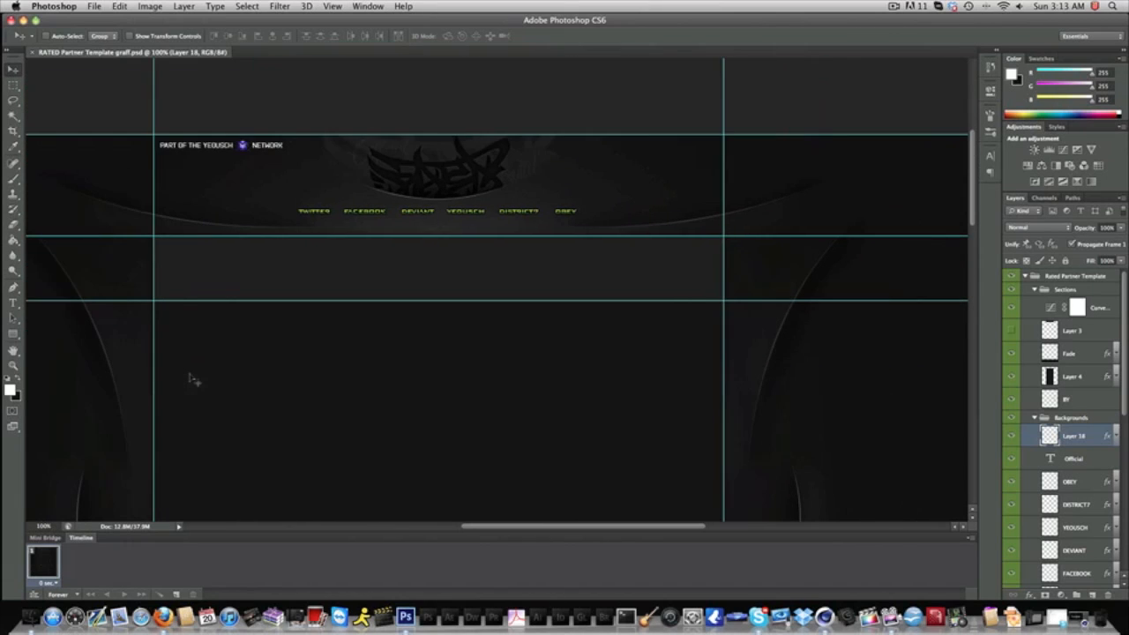
pyautogui.scroll(3, 189, 379)
pyautogui.hscroll(-3, 190, 379)
pyautogui.scroll(-4, 190, 381)
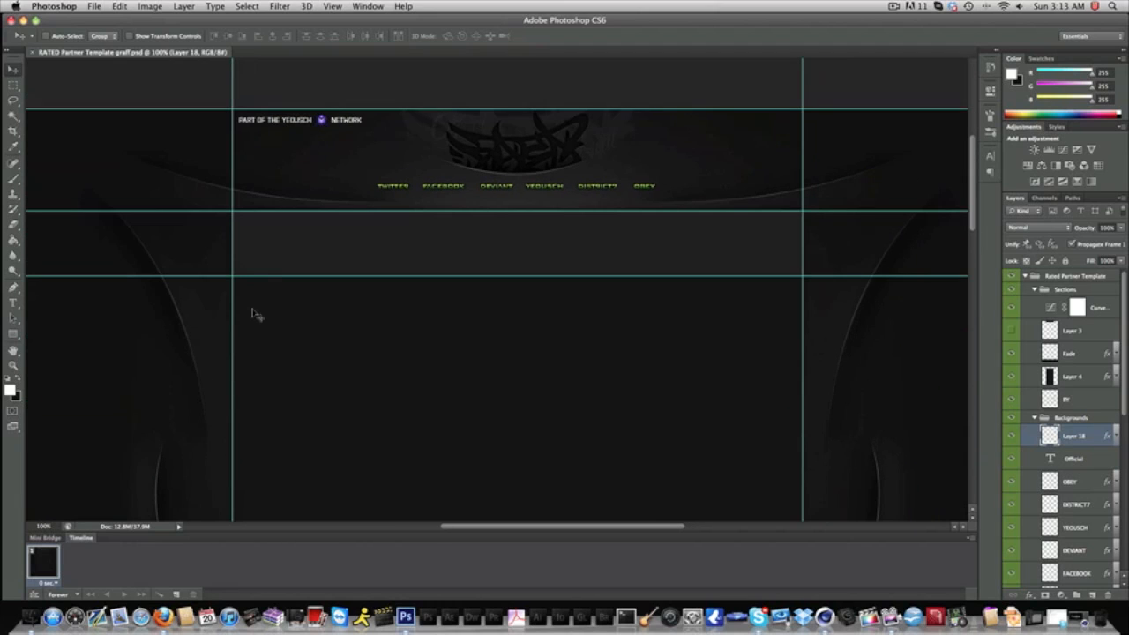
pyautogui.click(31, 53)
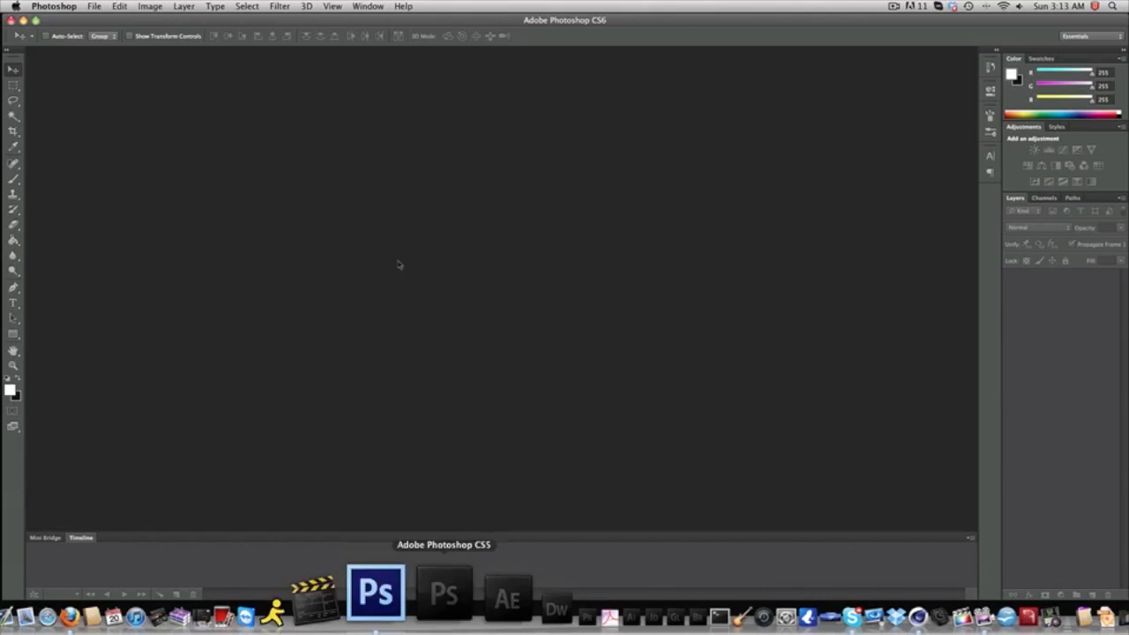
# - Create a new 1280 × 720 pixel RGB document at 72 pixels/inch with a transparent background
pyautogui.click(76, 6)
pyautogui.moveTo(92, 6)
pyautogui.click(101, 25)
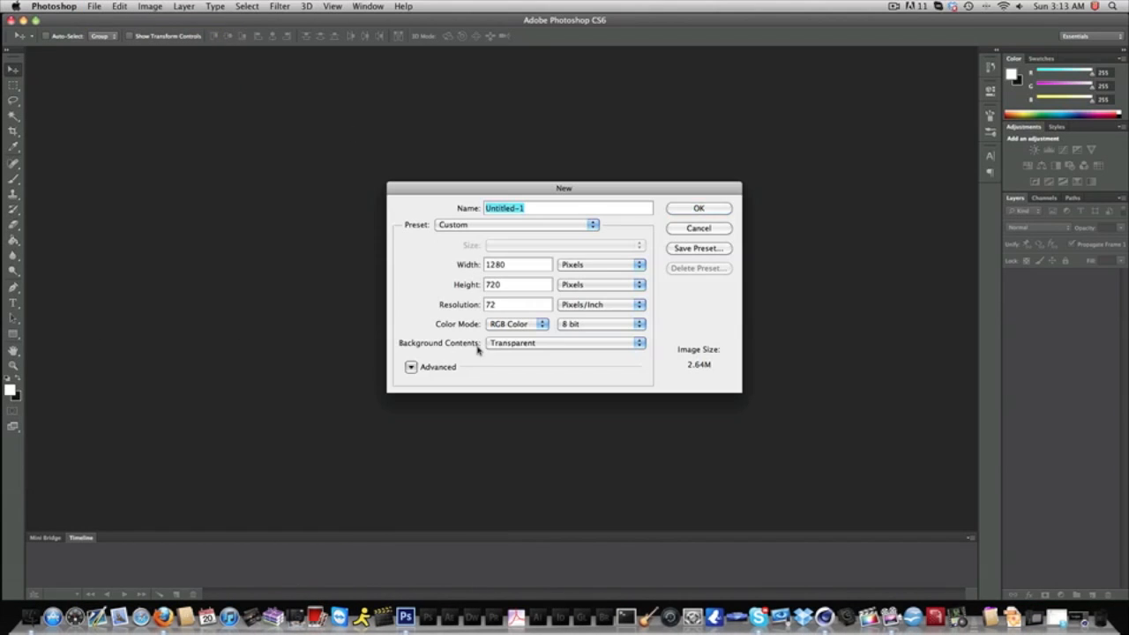
pyautogui.press('Return')
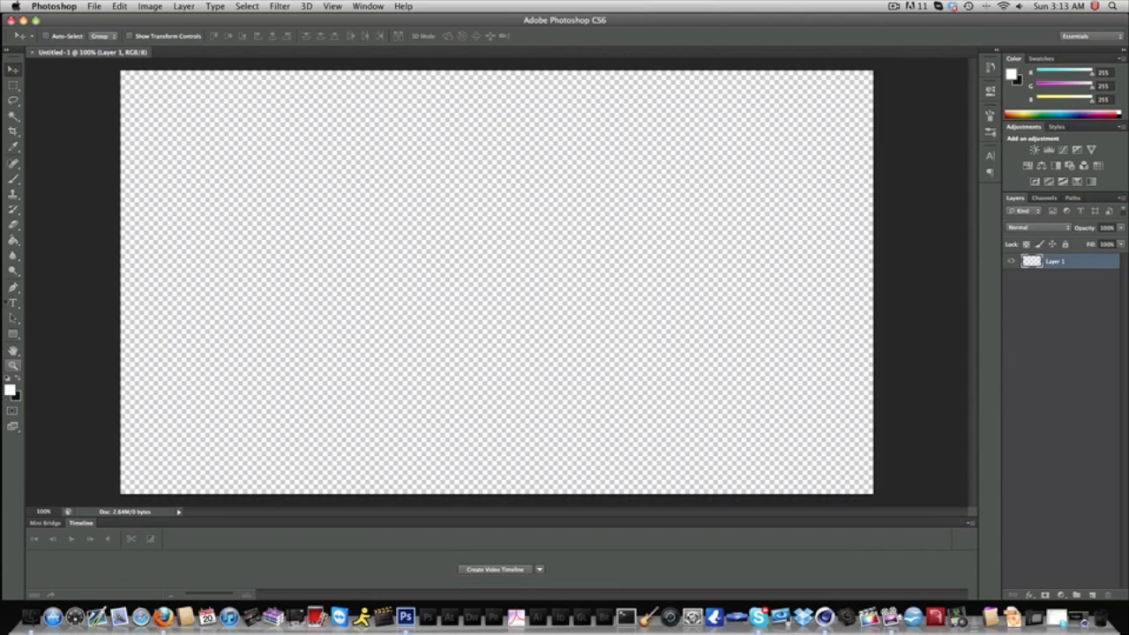
# - Fill the whole canvas with the dark grey #121212 and make white the foreground colour
pyautogui.click(13, 240)
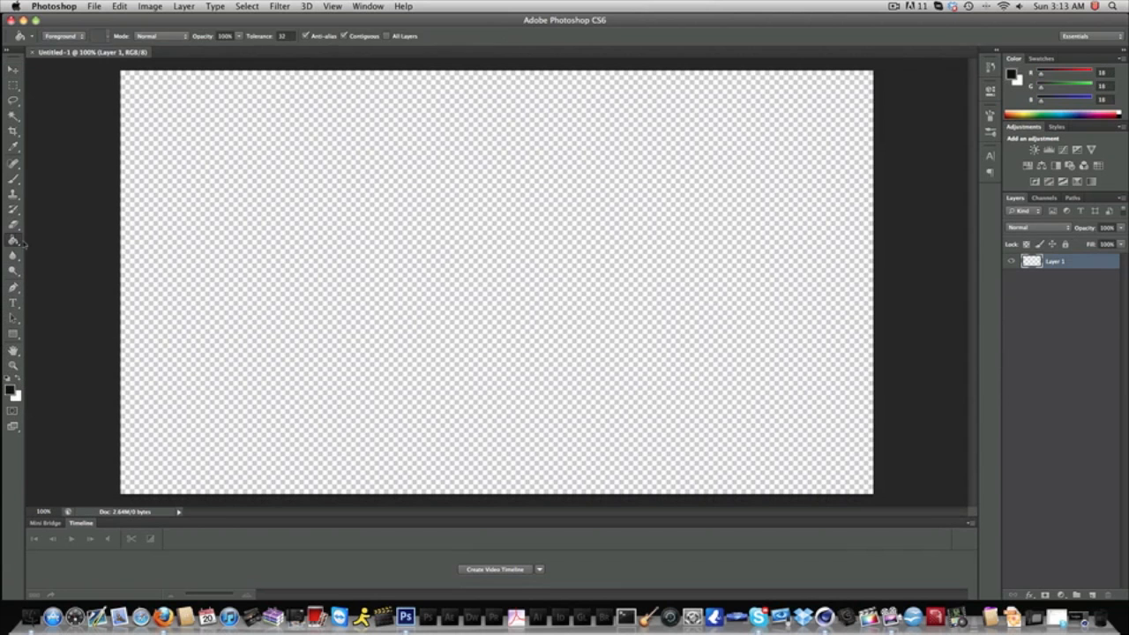
pyautogui.click(232, 261)
pyautogui.click(10, 390)
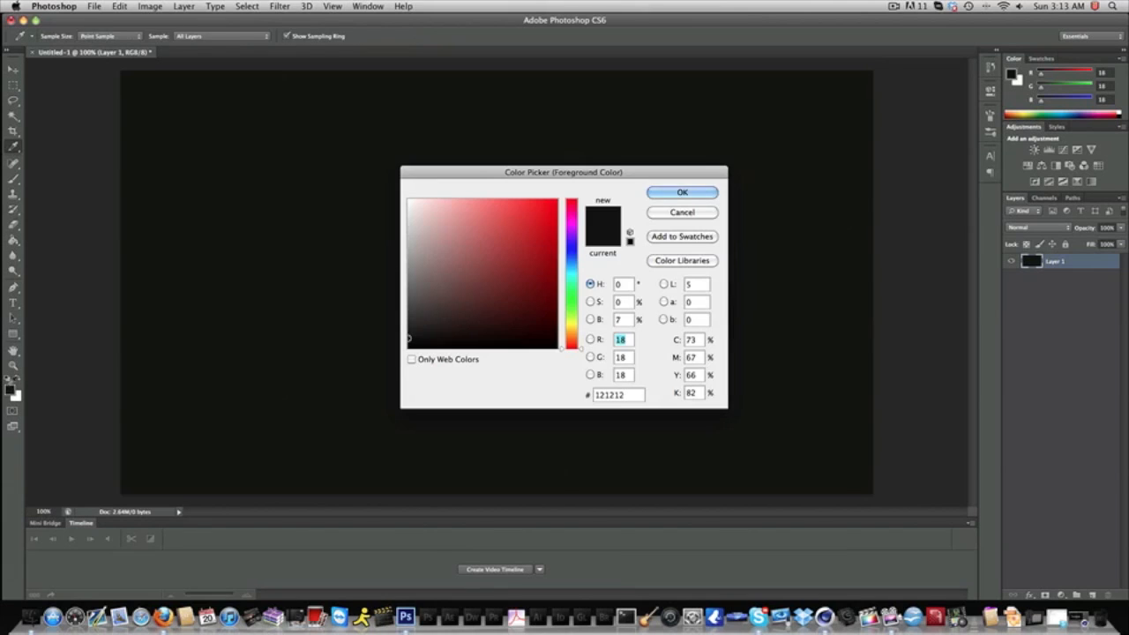
pyautogui.press('Return')
pyautogui.click(17, 378)
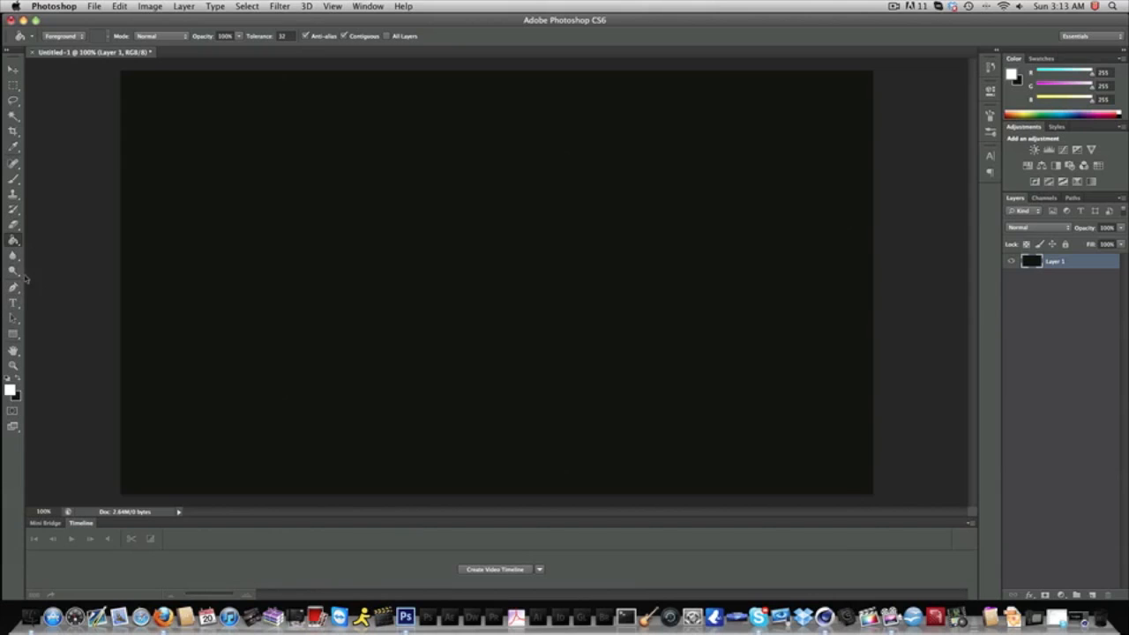
pyautogui.click(14, 303)
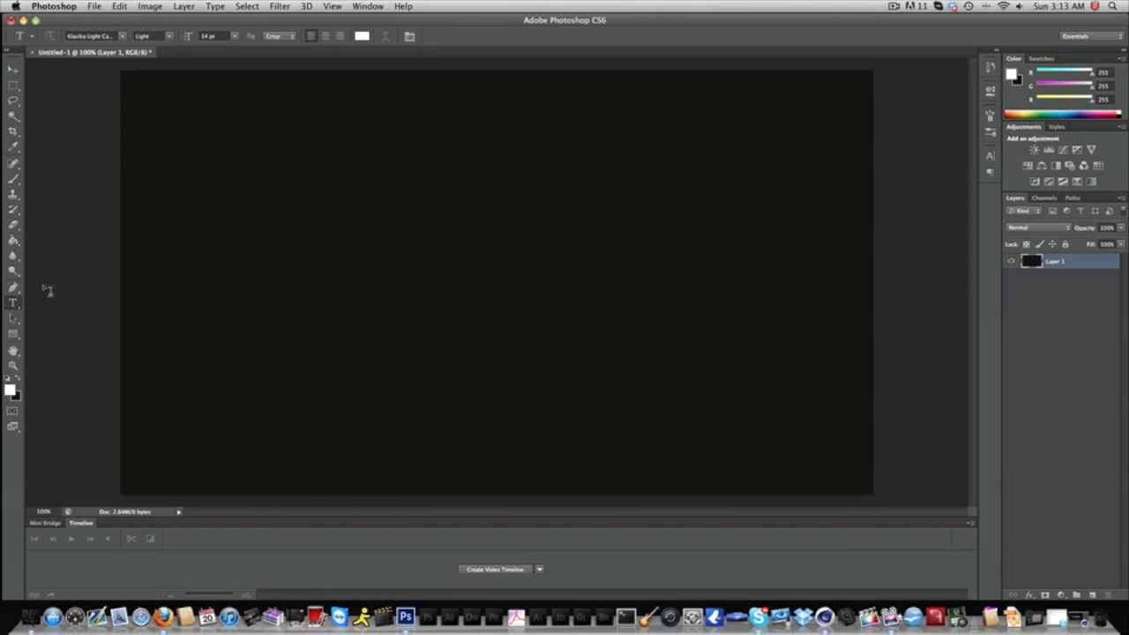
pyautogui.click(17, 377)
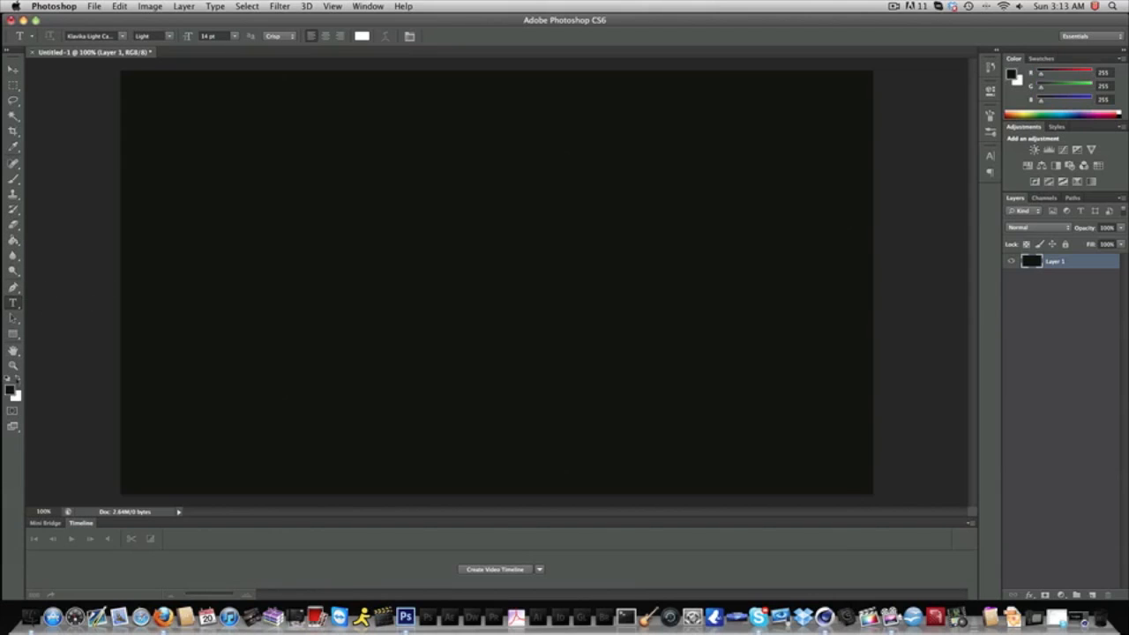
pyautogui.click(17, 377)
# - Add a new layer above the dark fill and set the Brush tool to a soft round tip at 954 px
pyautogui.click(14, 179)
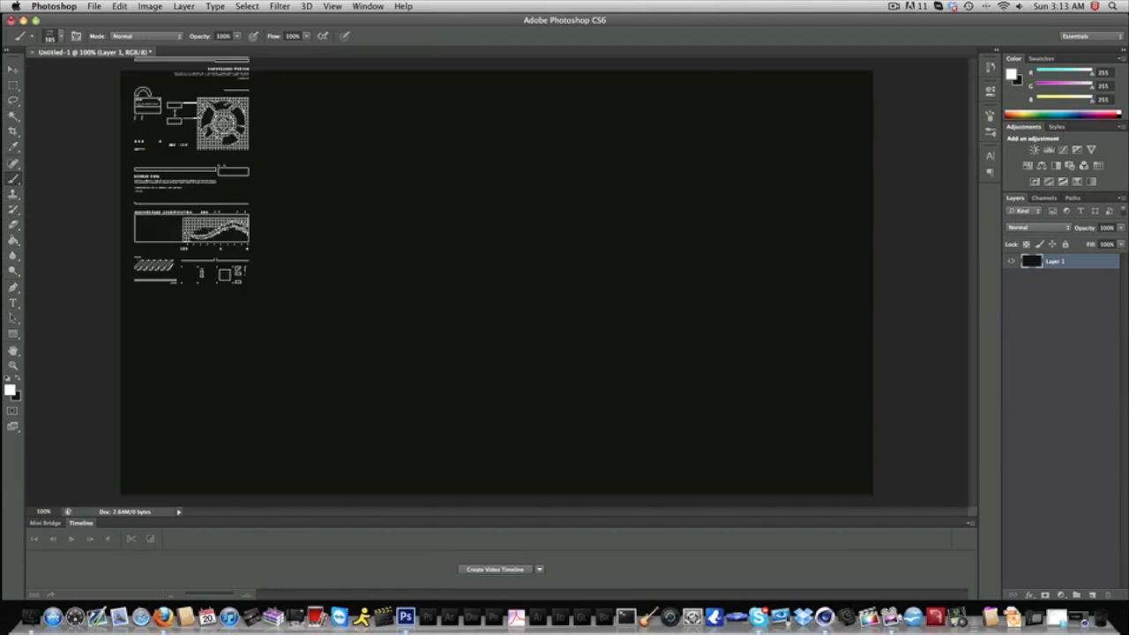
pyautogui.click(1092, 596)
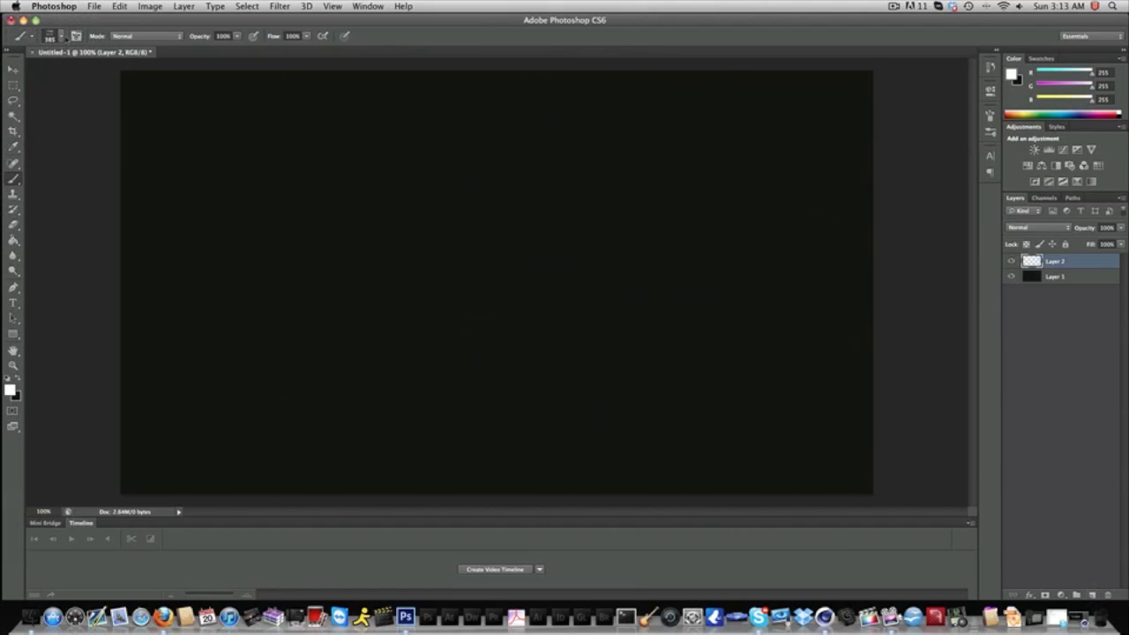
pyautogui.click(61, 36)
pyautogui.scroll(15, 566, 403)
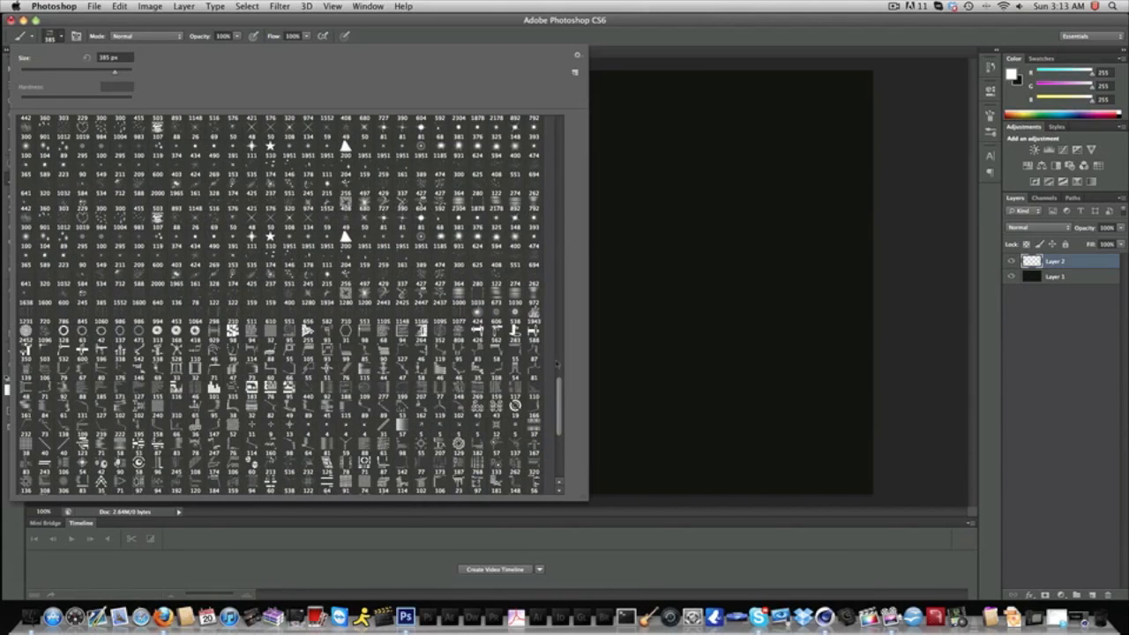
pyautogui.click(101, 125)
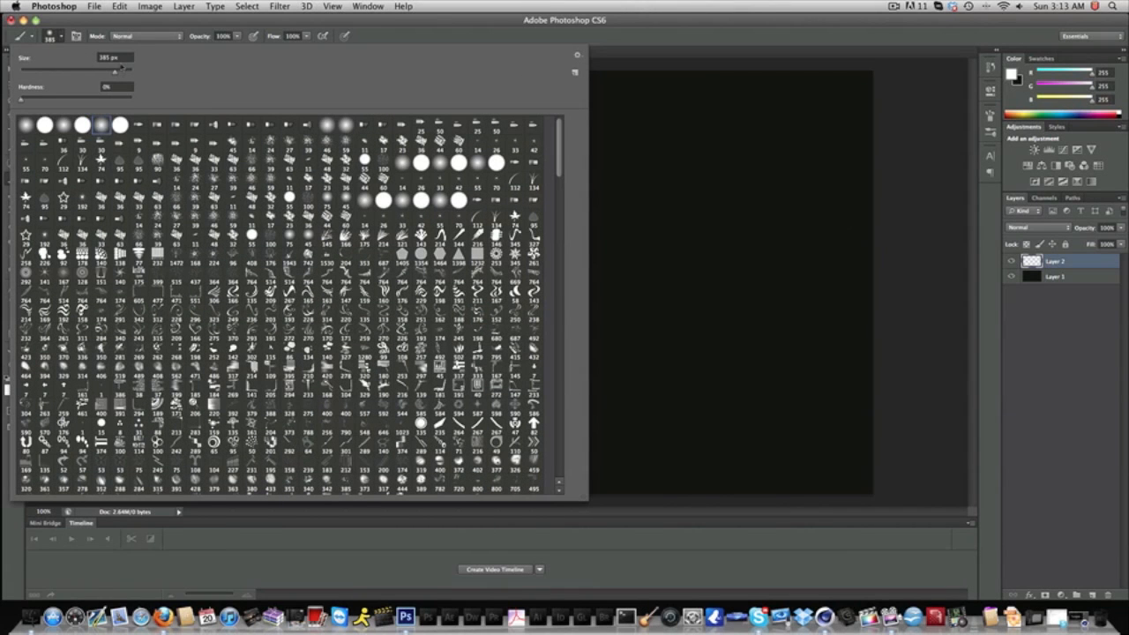
pyautogui.moveTo(125, 57); pyautogui.dragTo(97, 58)
pyautogui.write('954')
pyautogui.press('Return')
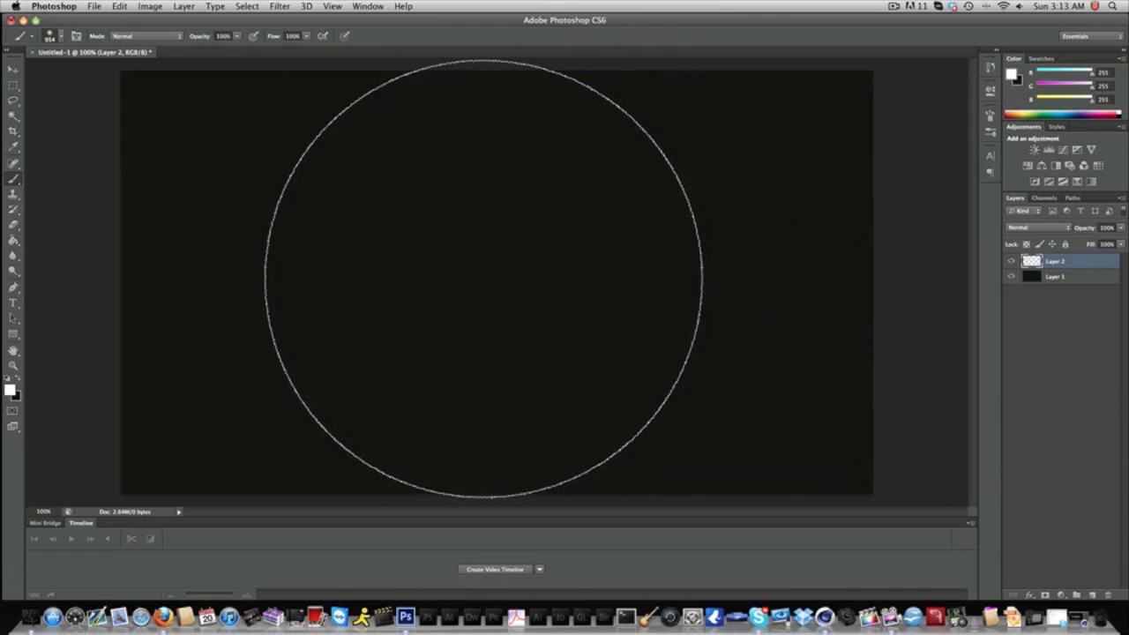
# - Paint a single soft white glow at the canvas centre on the new layer and set the layer's opacity to 15%
pyautogui.click(482, 275)
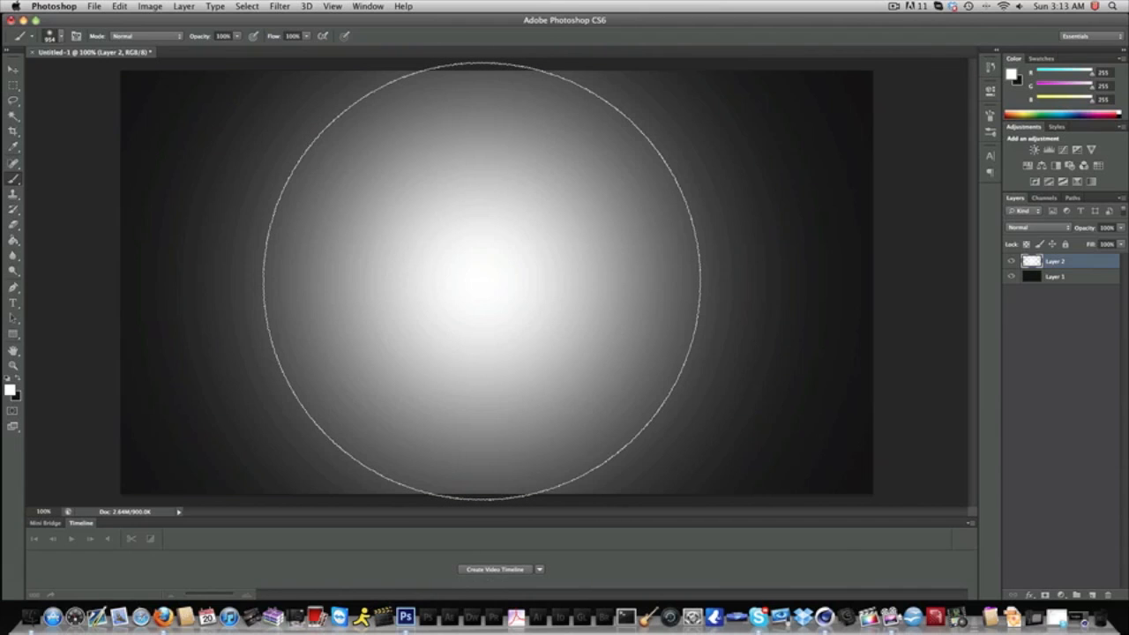
pyautogui.doubleClick(1105, 227)
pyautogui.write('15')
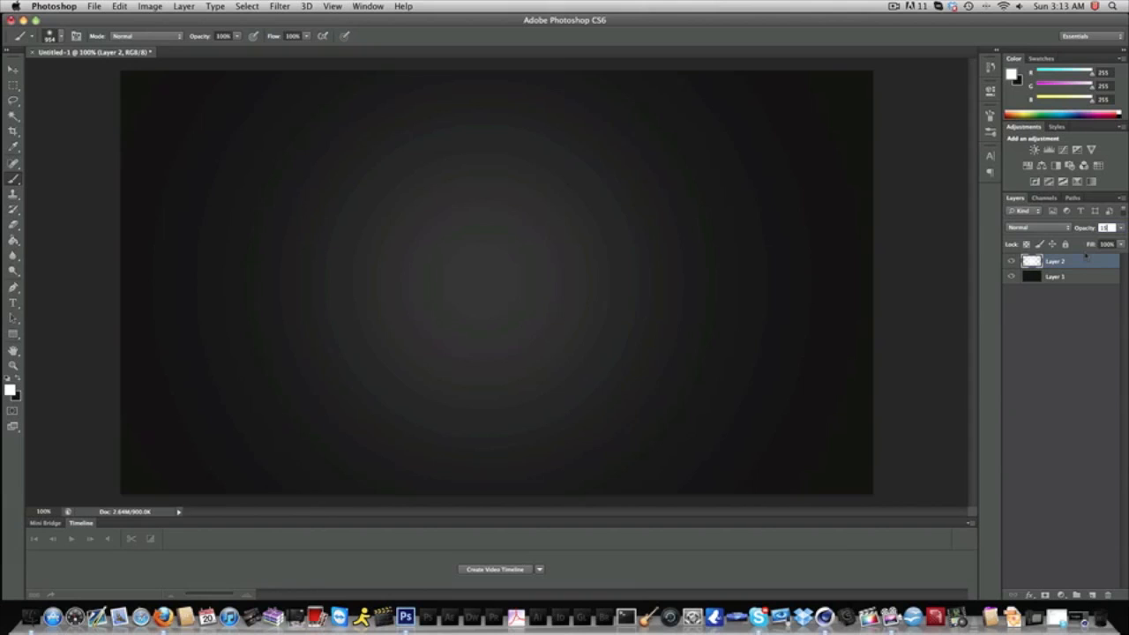
pyautogui.rightClick(1085, 263)
pyautogui.click(597, 66)
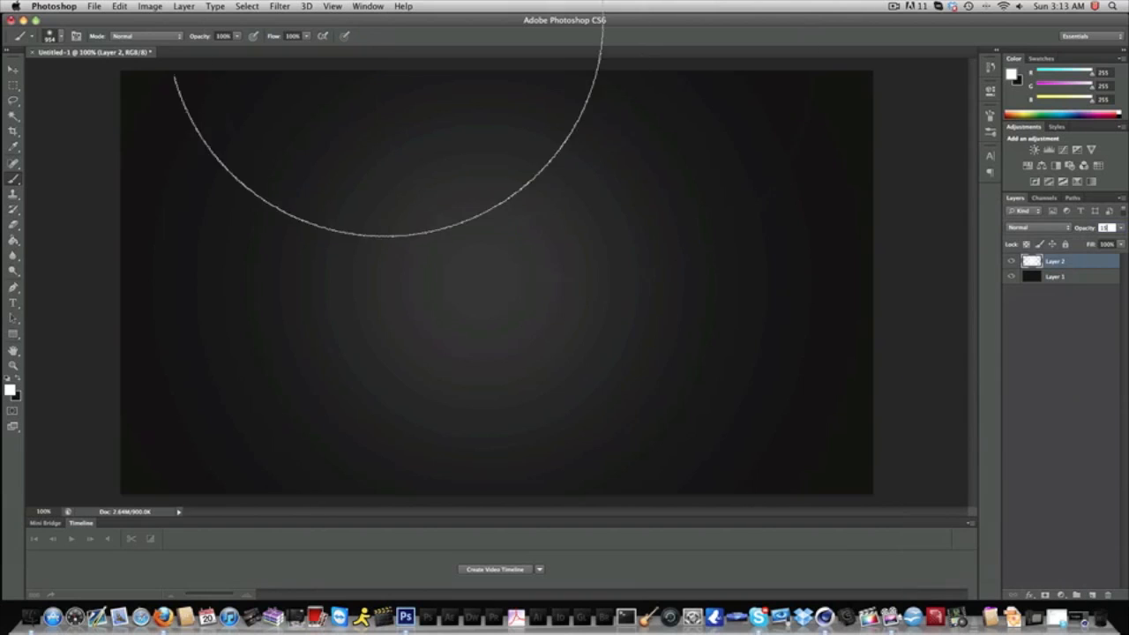
pyautogui.click(284, 7)
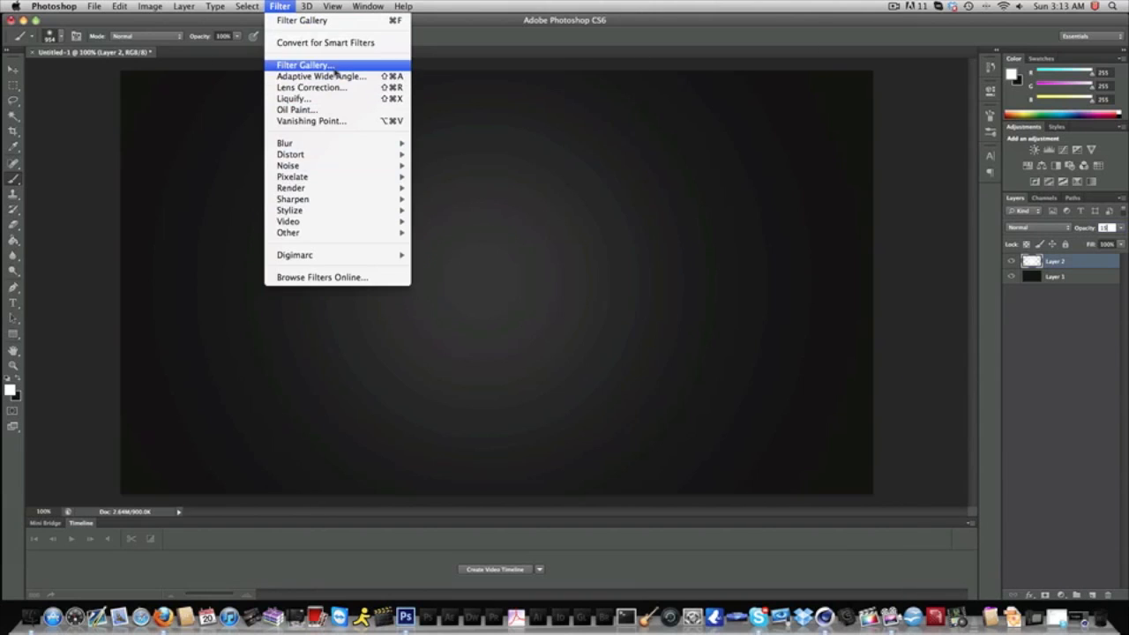
pyautogui.click(296, 66)
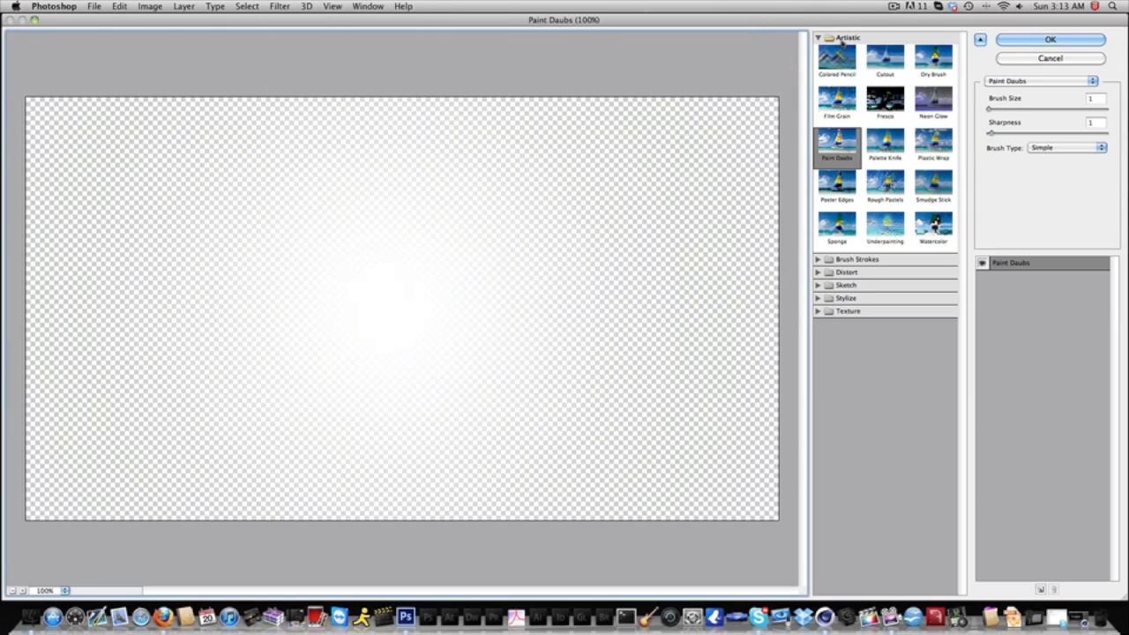
pyautogui.click(843, 38)
pyautogui.click(1052, 59)
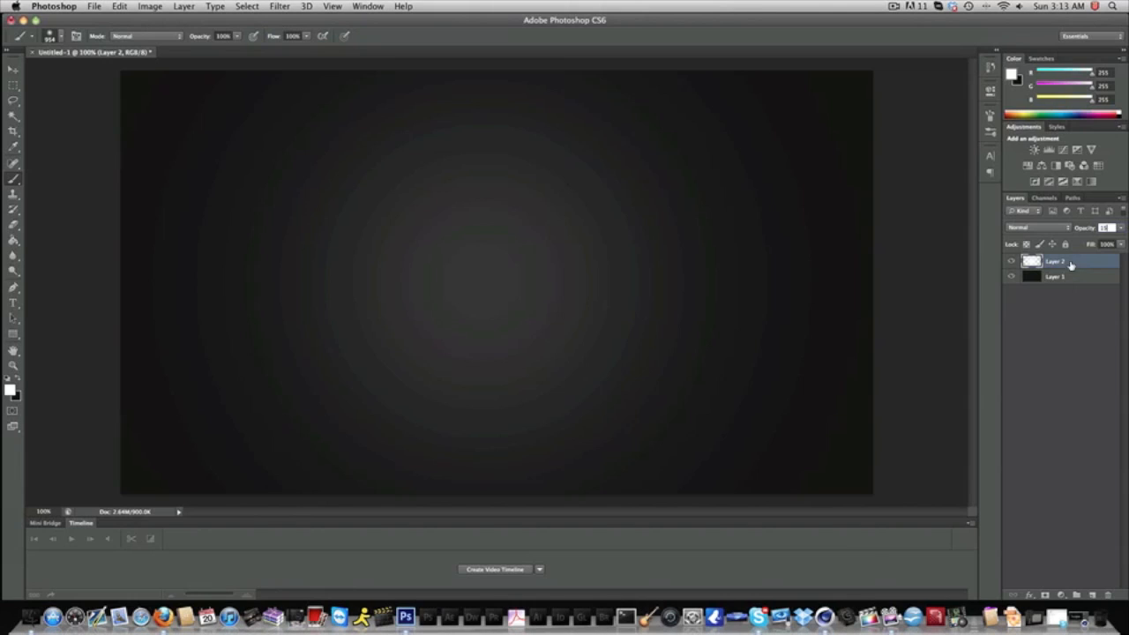
# - Merge the glow layer down into the dark background layer and apply the Spatter filter with a spray radius of 10
pyautogui.rightClick(1071, 265)
pyautogui.click(974, 438)
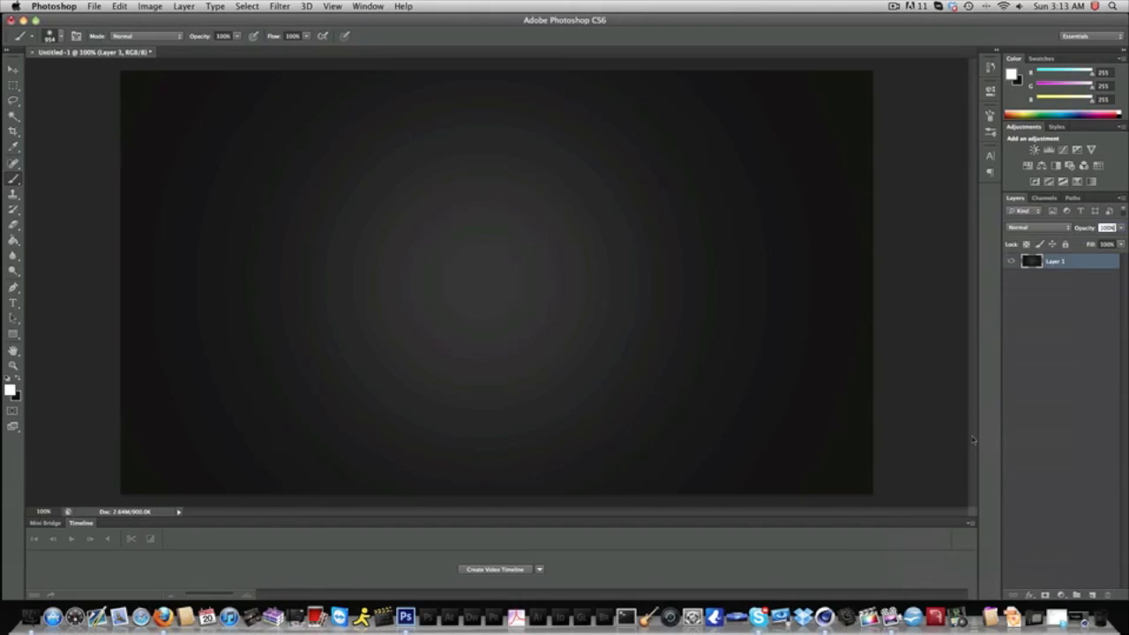
pyautogui.click(286, 6)
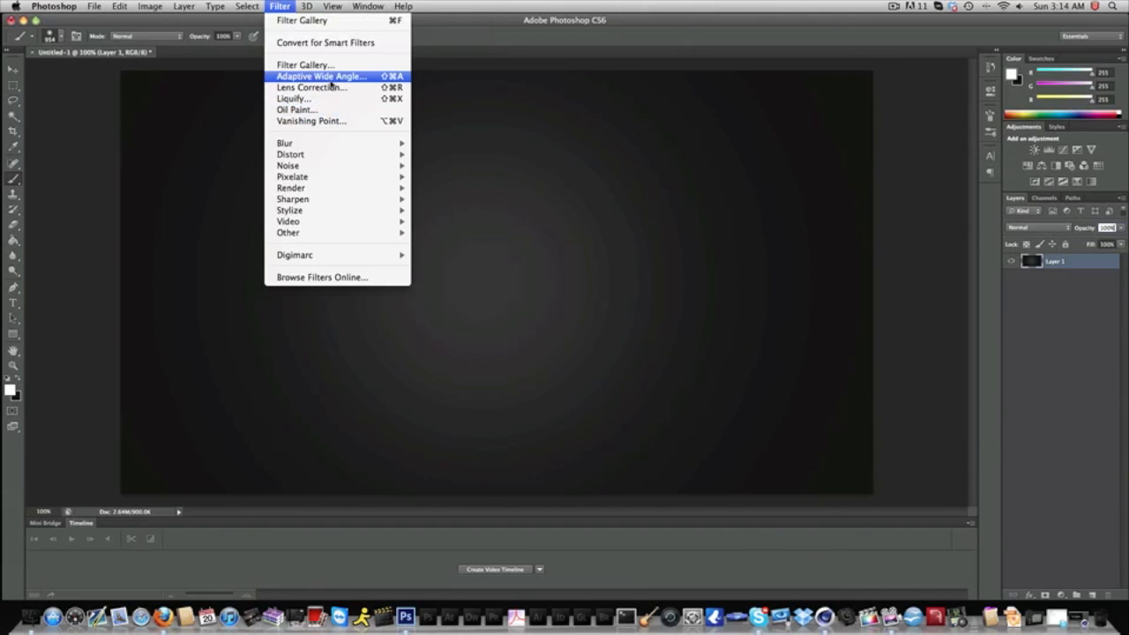
pyautogui.click(334, 67)
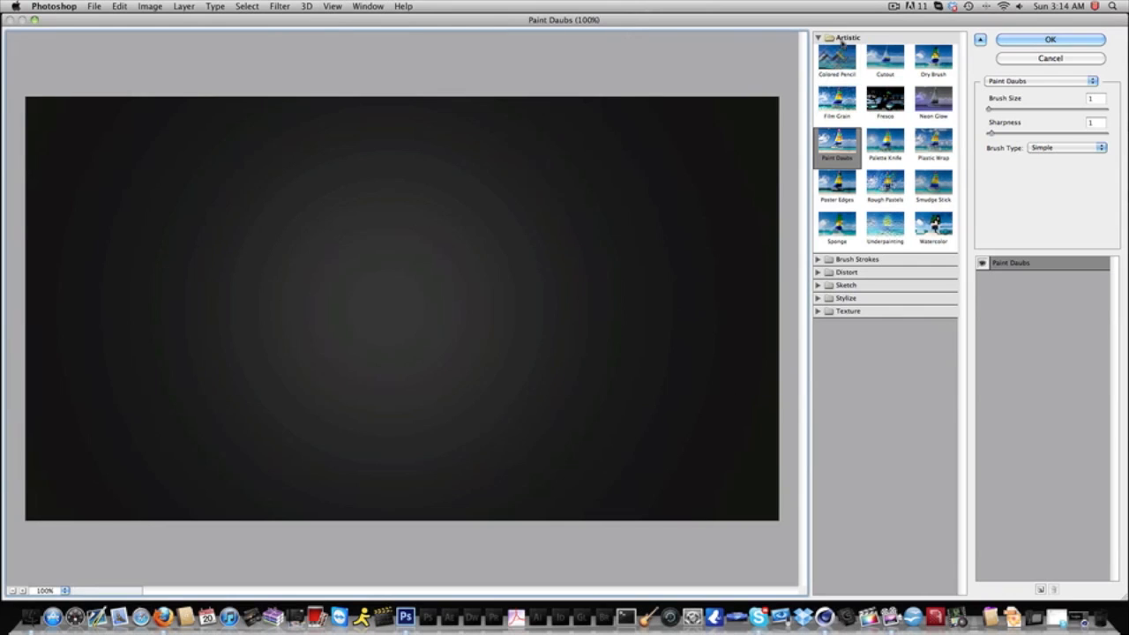
pyautogui.click(845, 38)
pyautogui.click(839, 53)
pyautogui.click(934, 113)
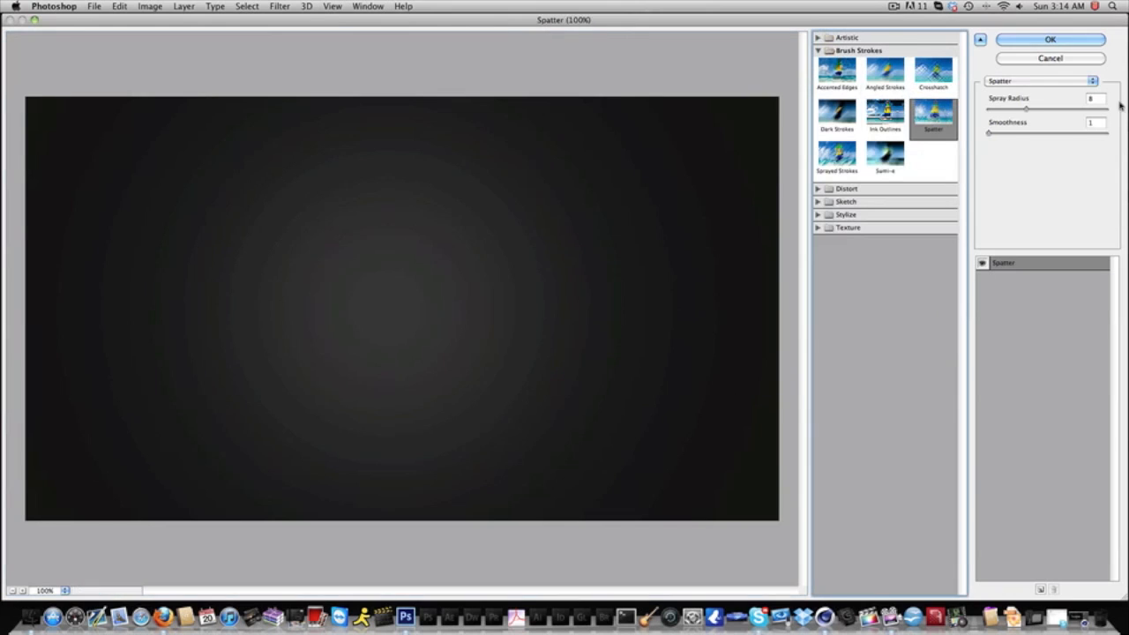
pyautogui.moveTo(1094, 101); pyautogui.dragTo(1046, 105)
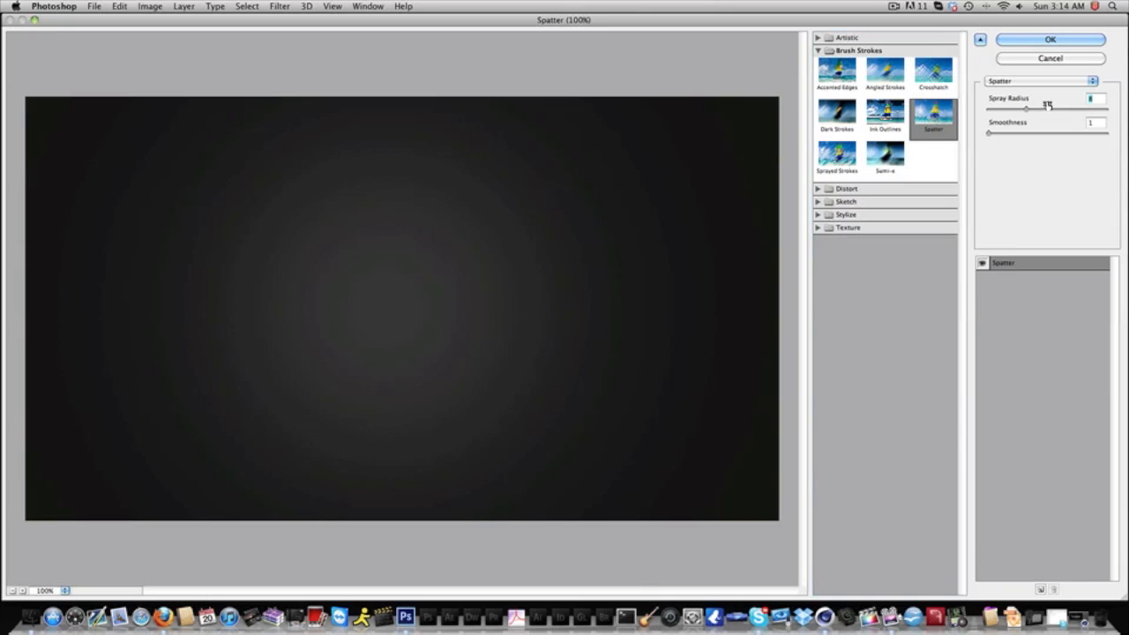
pyautogui.write('10')
pyautogui.click(1051, 40)
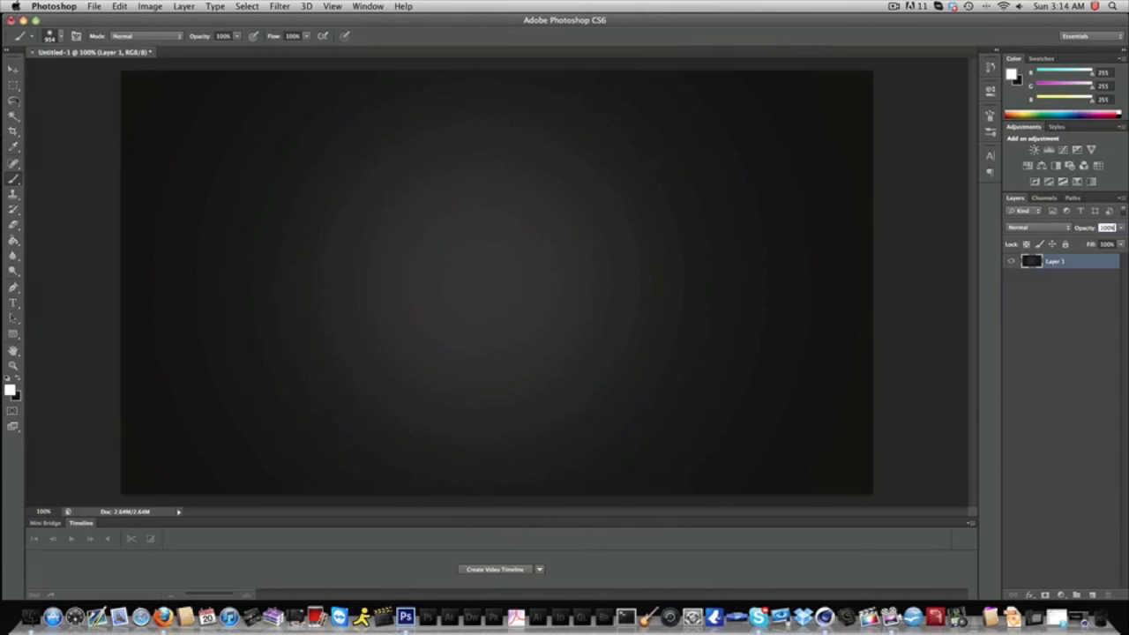
pyautogui.press('v')
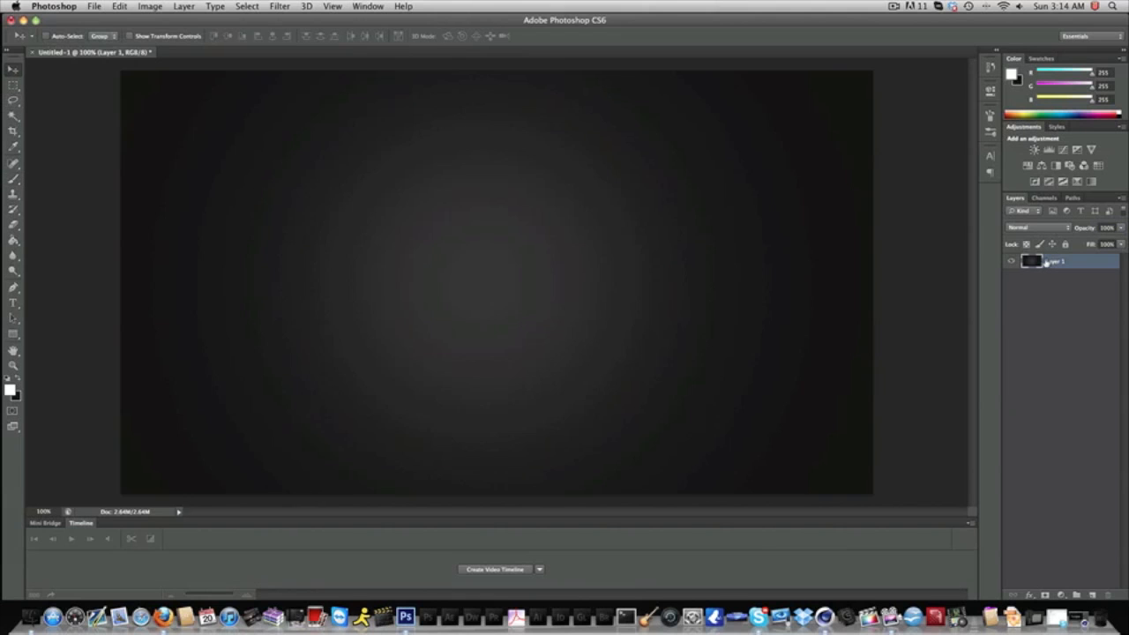
pyautogui.click(732, 589)
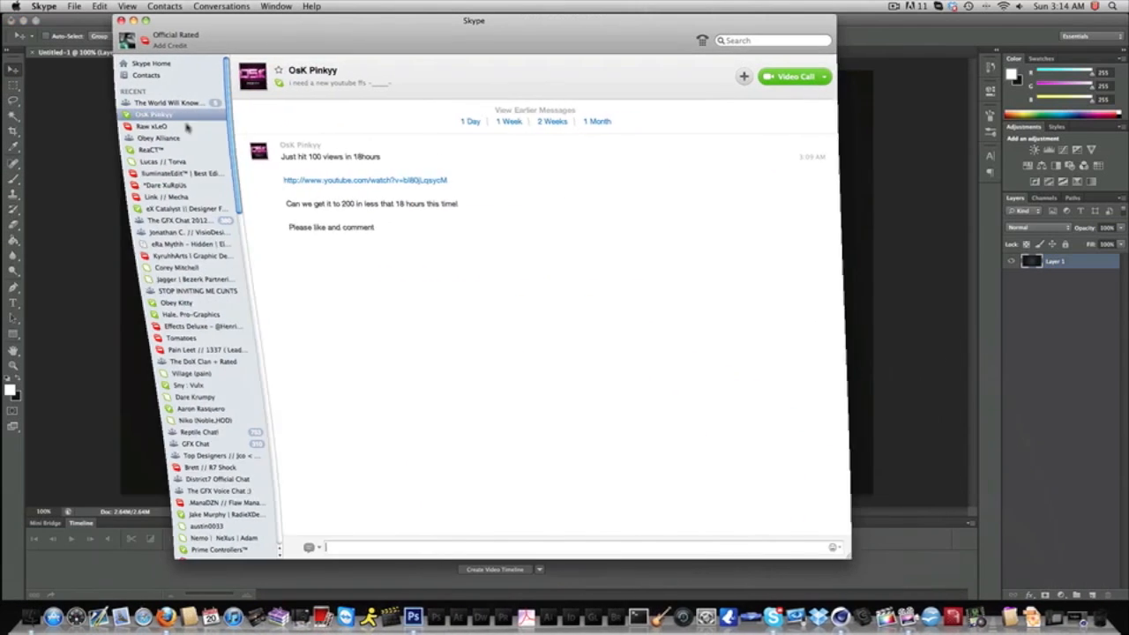
pyautogui.click(133, 20)
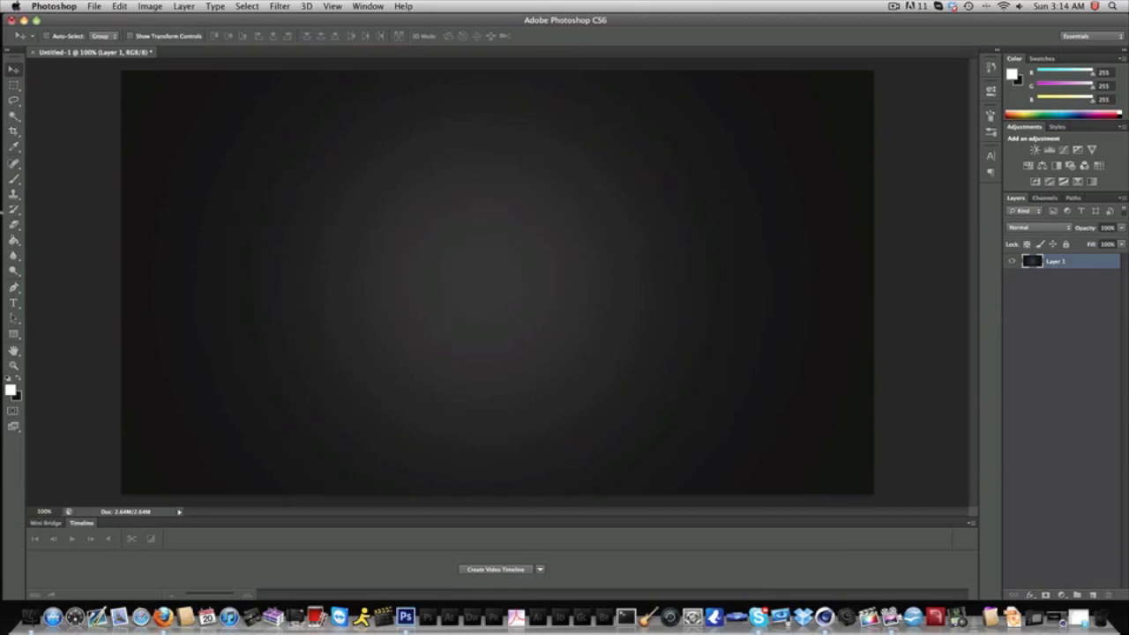
pyautogui.click(14, 287)
pyautogui.click(222, 291)
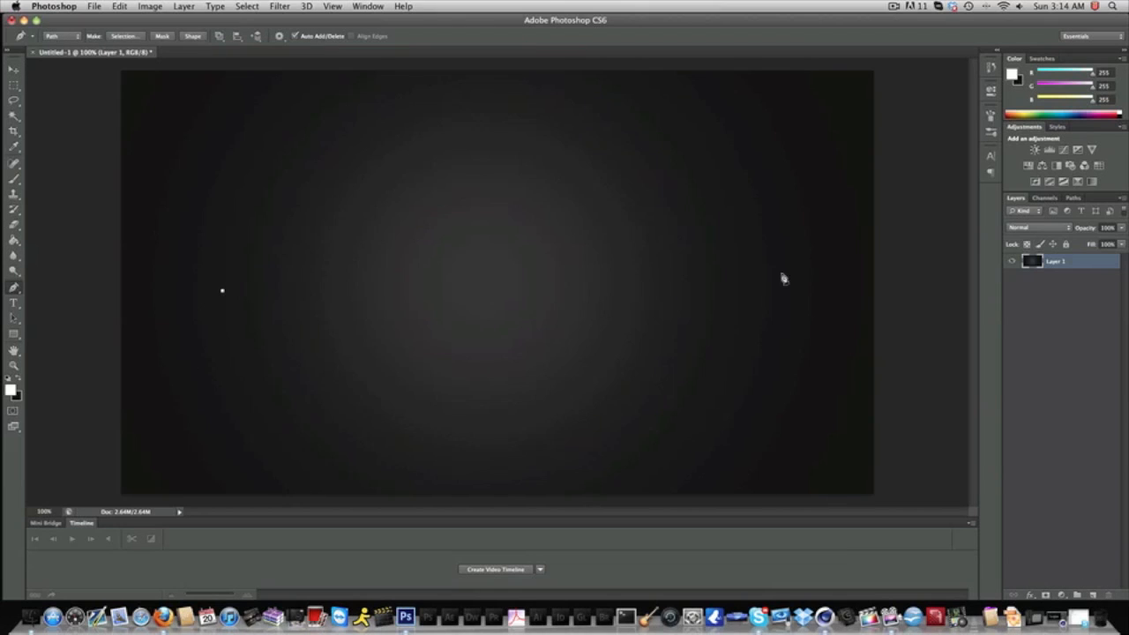
pyautogui.moveTo(752, 291); pyautogui.dragTo(946, 238)
pyautogui.press('super+z')
pyautogui.press('super+z')
pyautogui.click(283, 267)
pyautogui.moveTo(720, 266); pyautogui.dragTo(902, 169)
pyautogui.press('super+z')
pyautogui.press('super+z')
# - Draw a closed path with the Pen tool around the canvas centre, with a downward-sagging curved top edge and straight sides and base
pyautogui.click(371, 275)
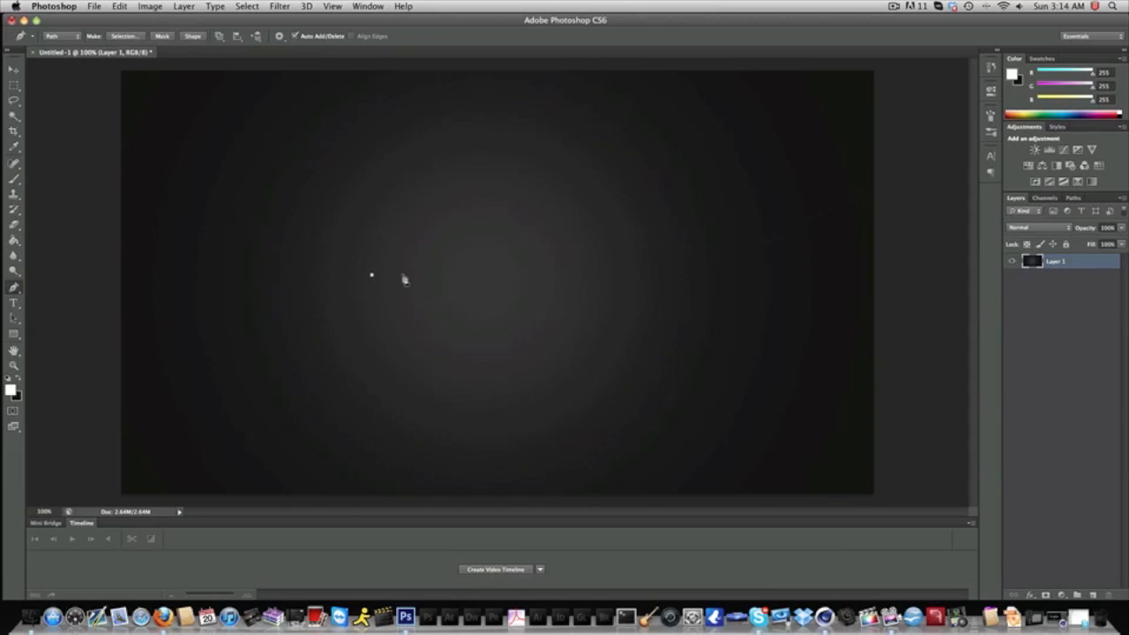
pyautogui.moveTo(616, 276); pyautogui.dragTo(737, 213)
pyautogui.click(615, 276)
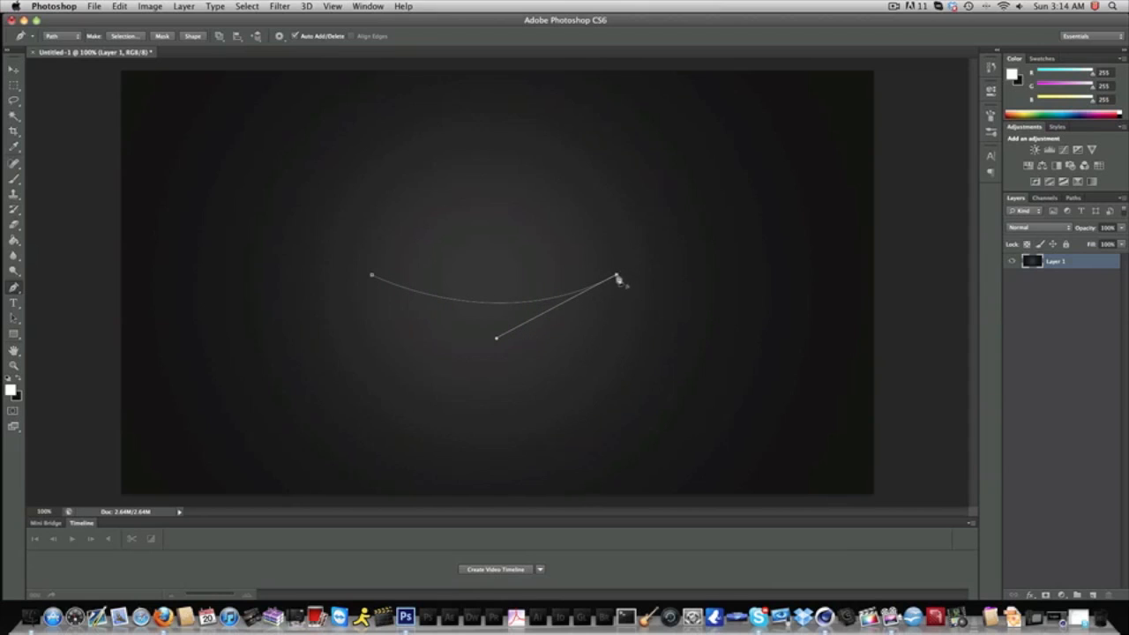
pyautogui.keyDown('shift'); pyautogui.click(629, 399); pyautogui.keyUp('shift')
pyautogui.keyDown('shift'); pyautogui.click(361, 402); pyautogui.keyUp('shift')
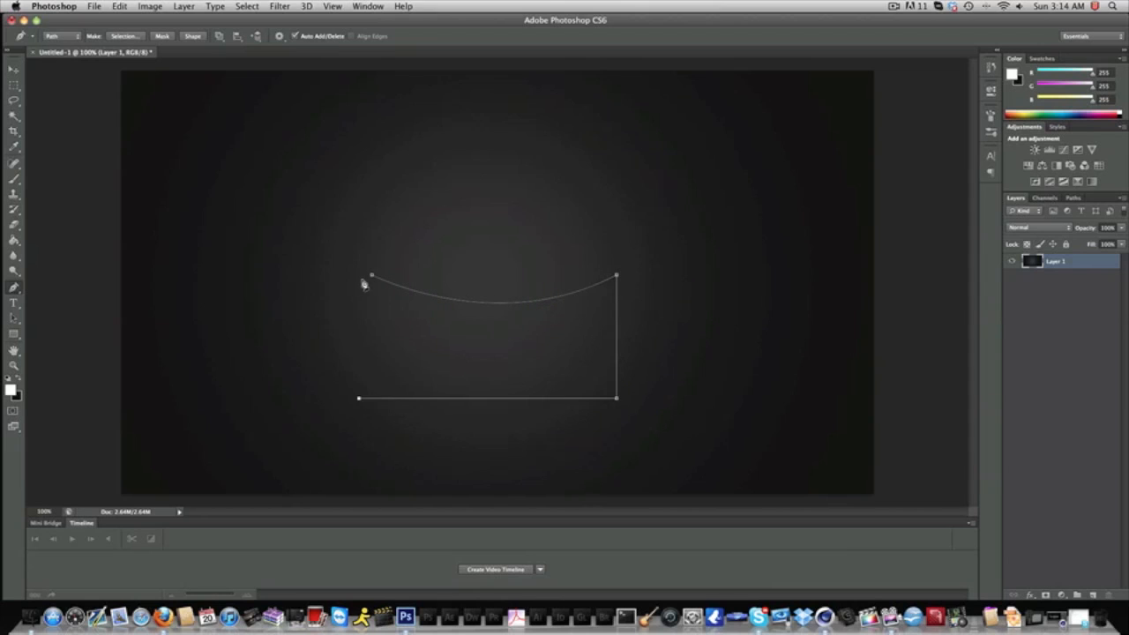
pyautogui.click(371, 278)
# - Turn the path into a new anti-aliased selection with a feather radius of 0 and copy that area of Layer 1 to a new layer
pyautogui.rightClick(649, 288)
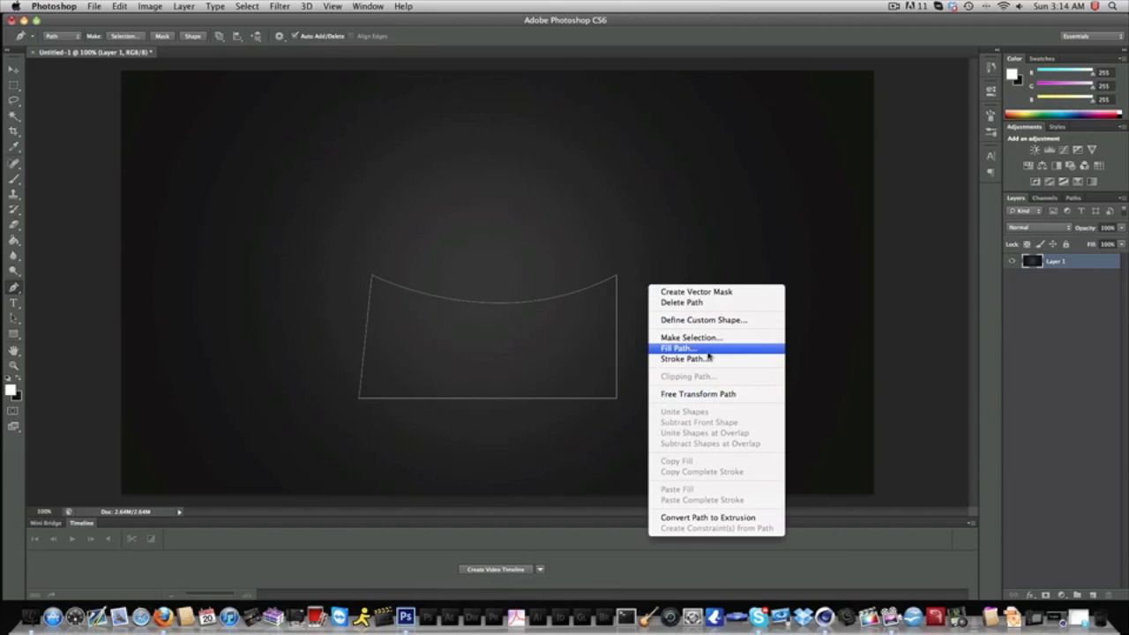
pyautogui.click(793, 359)
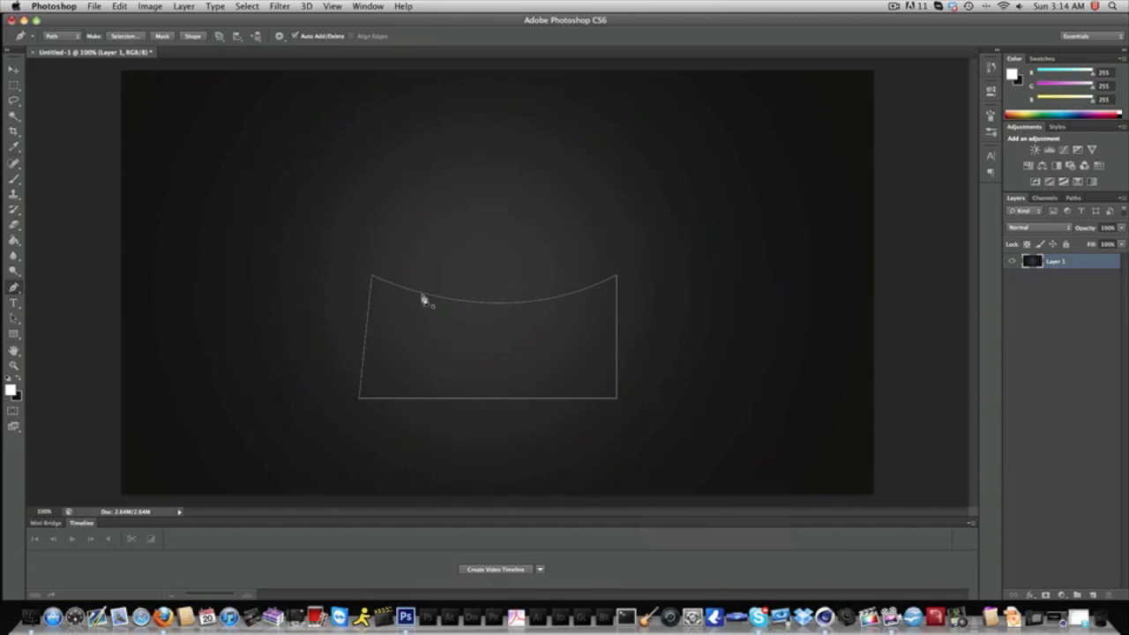
pyautogui.rightClick(810, 276)
pyautogui.click(844, 324)
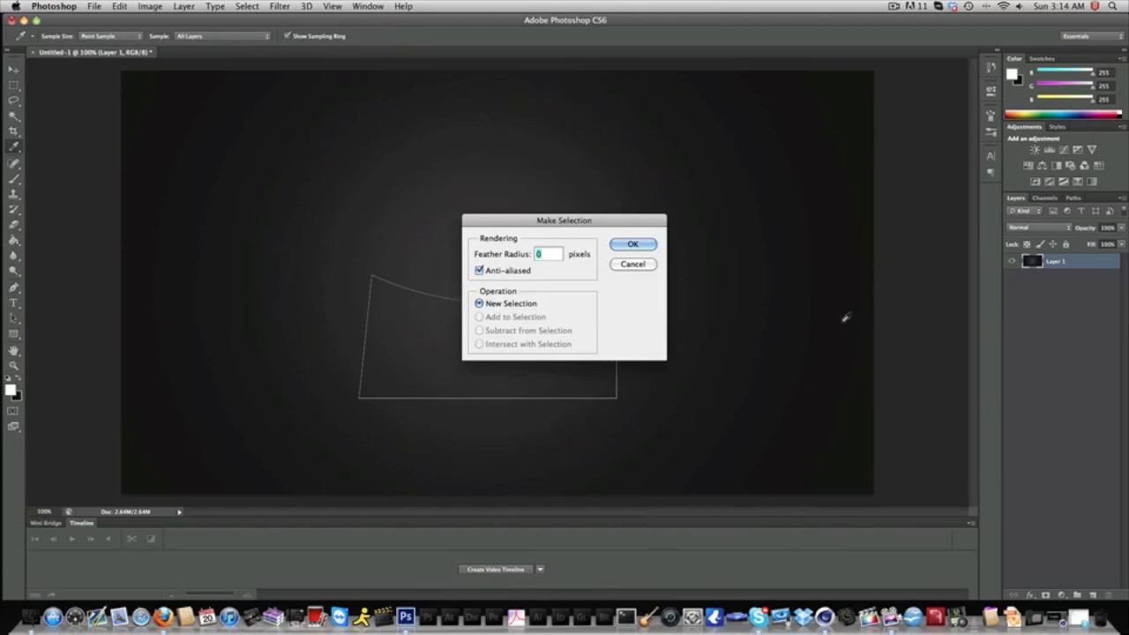
pyautogui.press('Return')
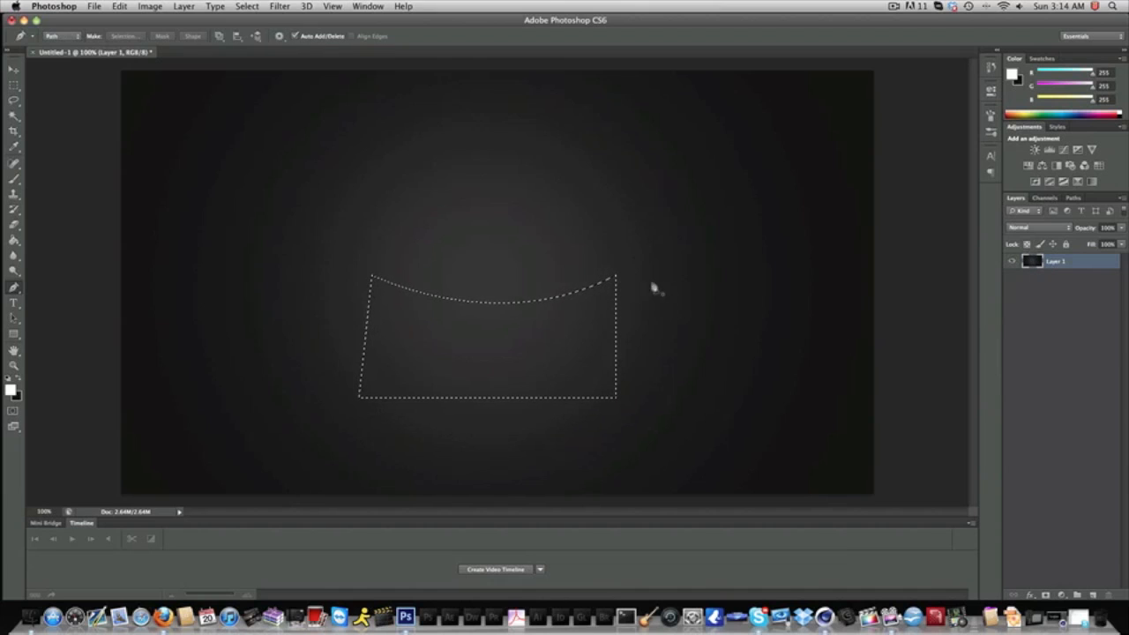
pyautogui.press('super+j')
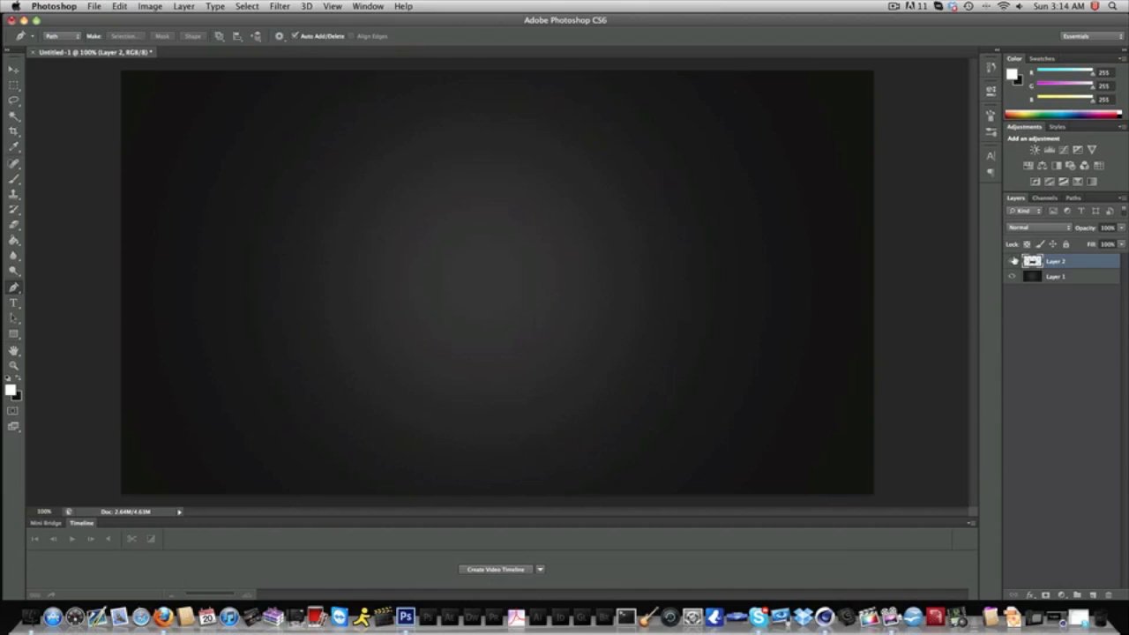
# - Check the copied shape by briefly inverting its colours and hiding and showing the background Layer 1
pyautogui.press('super+i')
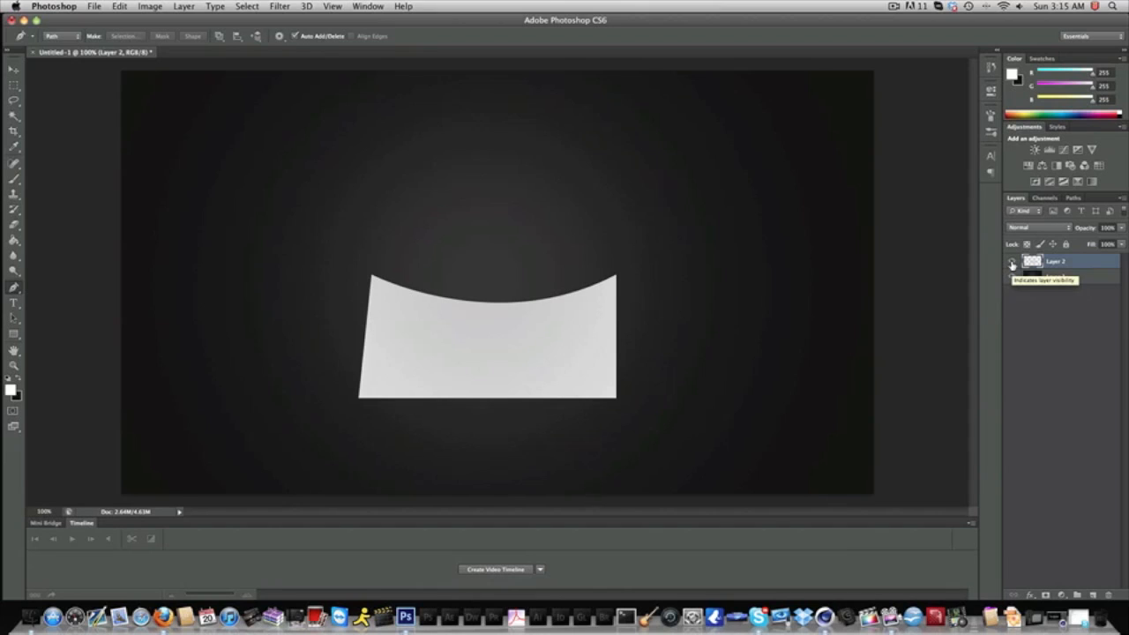
pyautogui.press('super+z')
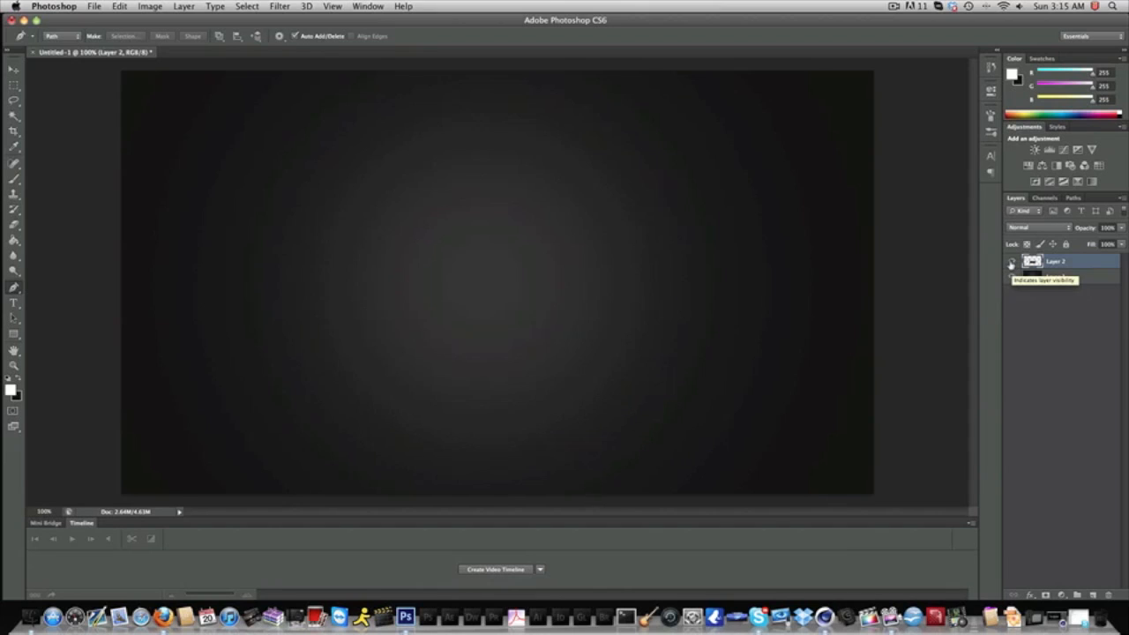
pyautogui.click(1057, 278)
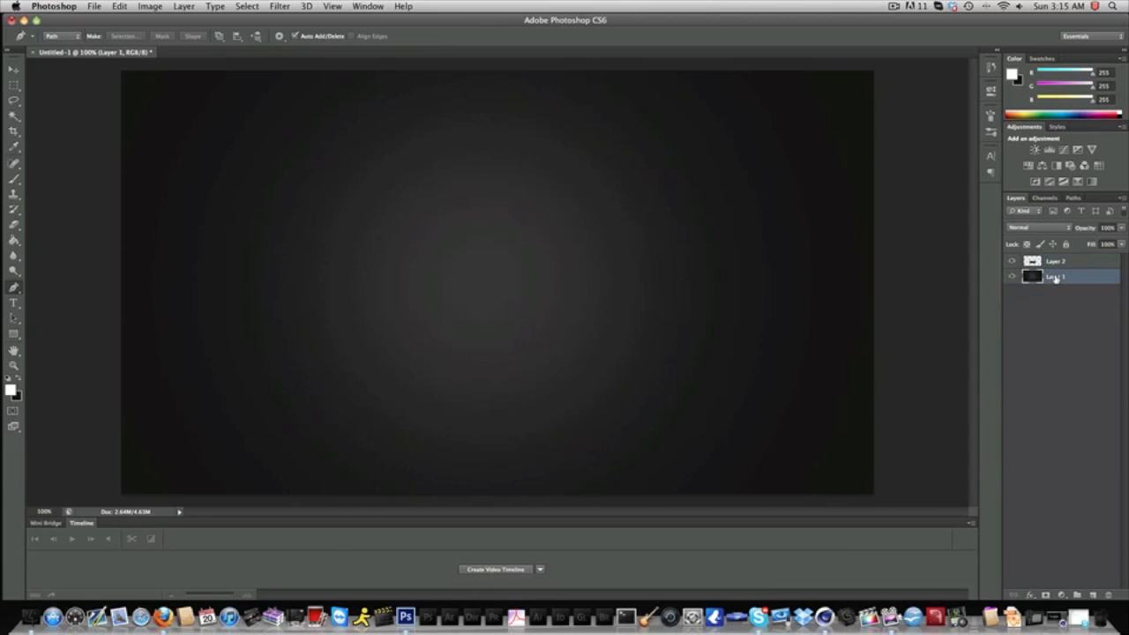
pyautogui.click(1012, 277)
pyautogui.click(1012, 277)
pyautogui.click(1012, 277)
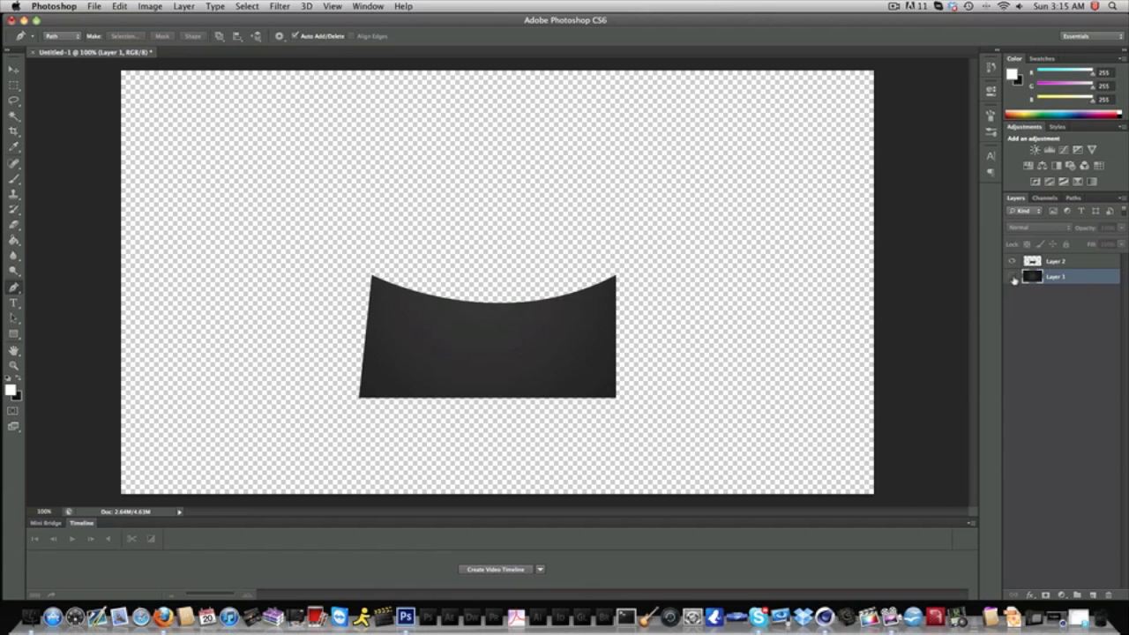
pyautogui.click(1012, 277)
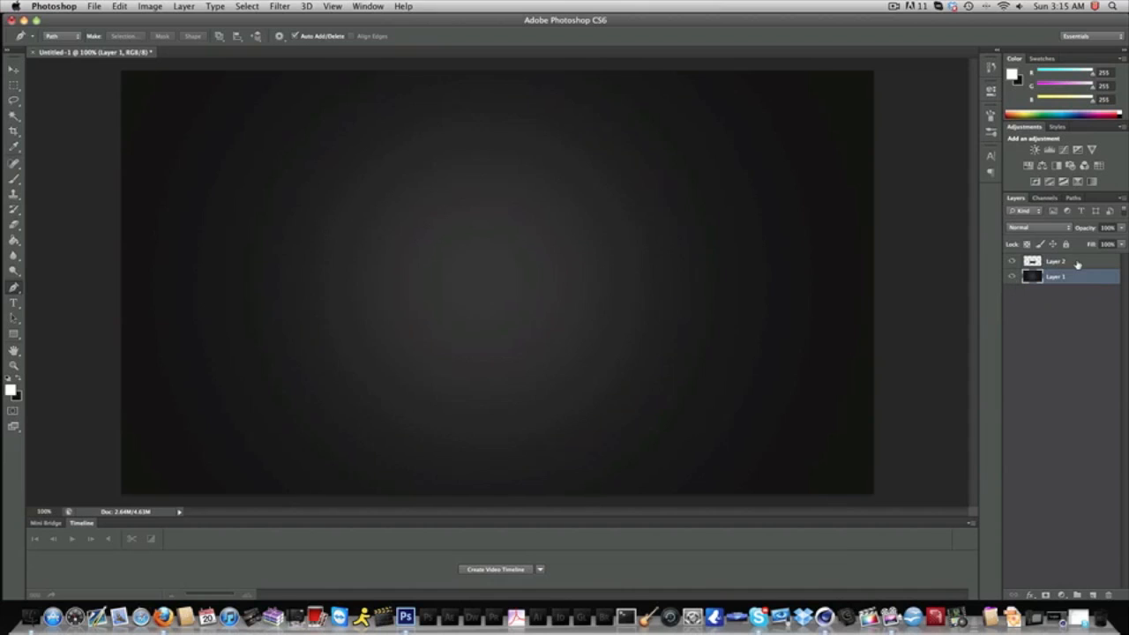
# - Invert the colours of the copied shape on Layer 2
pyautogui.click(1075, 263)
pyautogui.press('super+i')
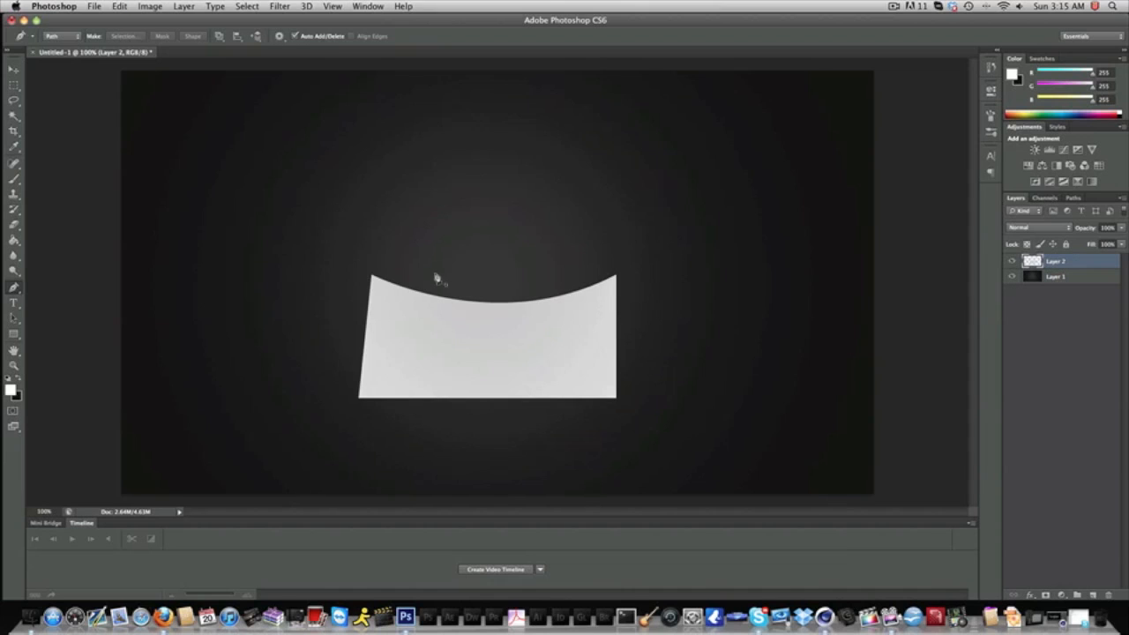
# - Set the Brush tool to a soft round tip at 98 px and make black the foreground colour
pyautogui.click(13, 179)
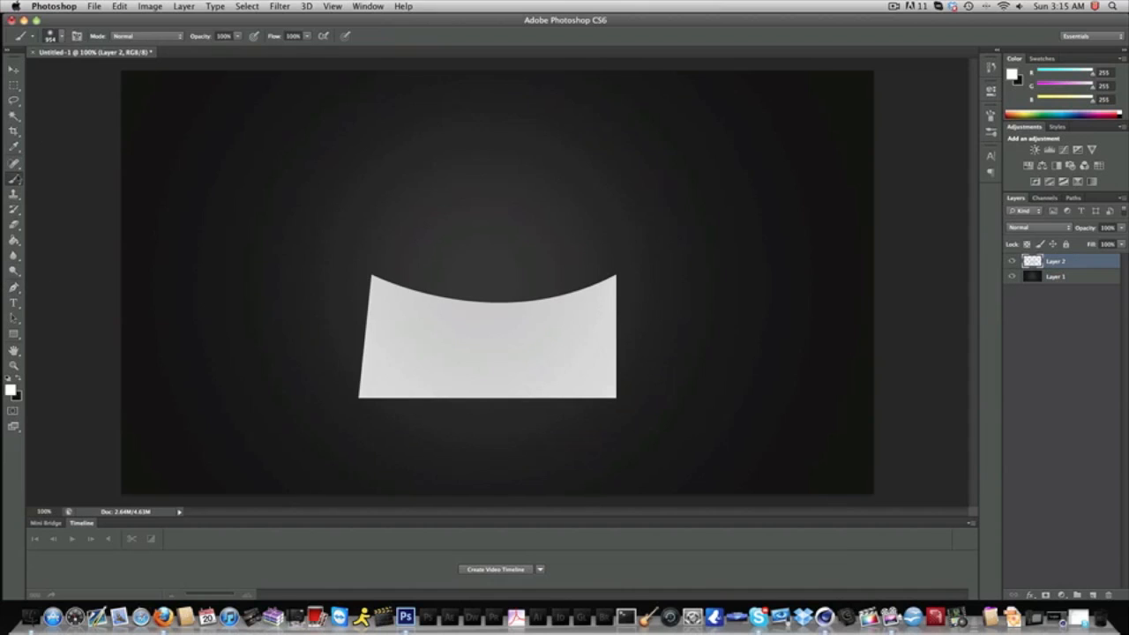
pyautogui.click(61, 37)
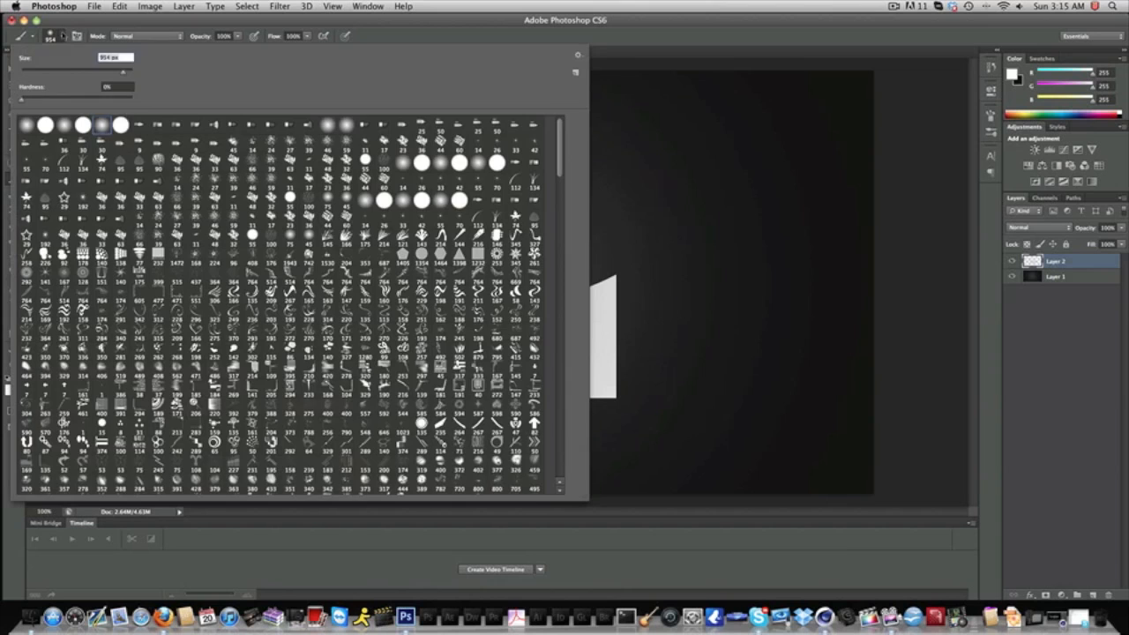
pyautogui.click(56, 70)
pyautogui.press('Return')
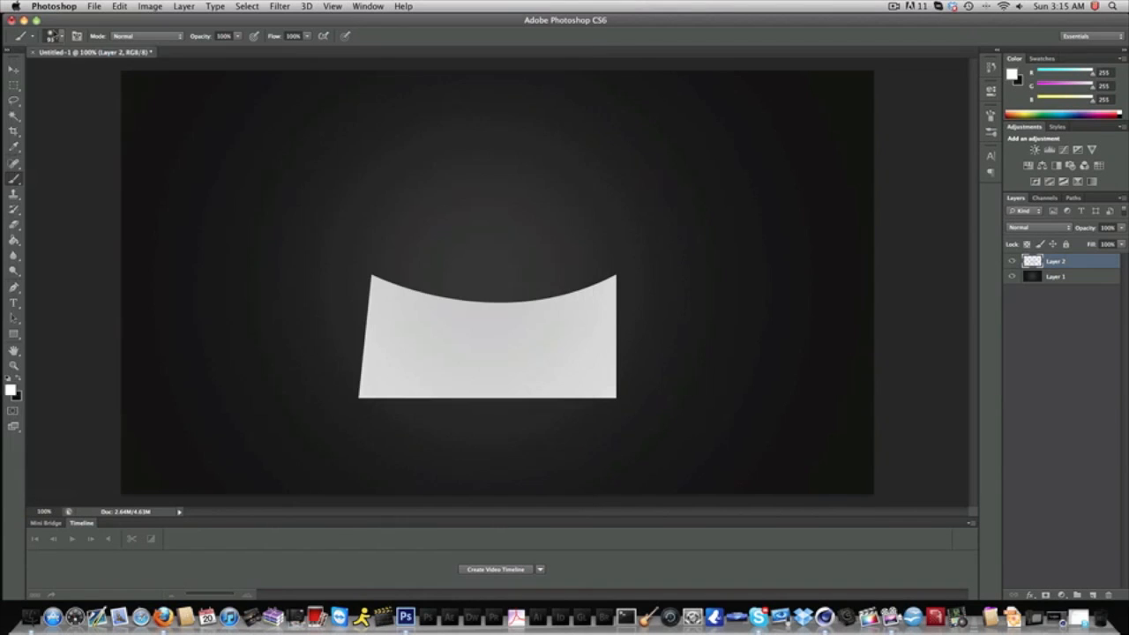
pyautogui.press('w')
pyautogui.click(60, 37)
pyautogui.click(77, 73)
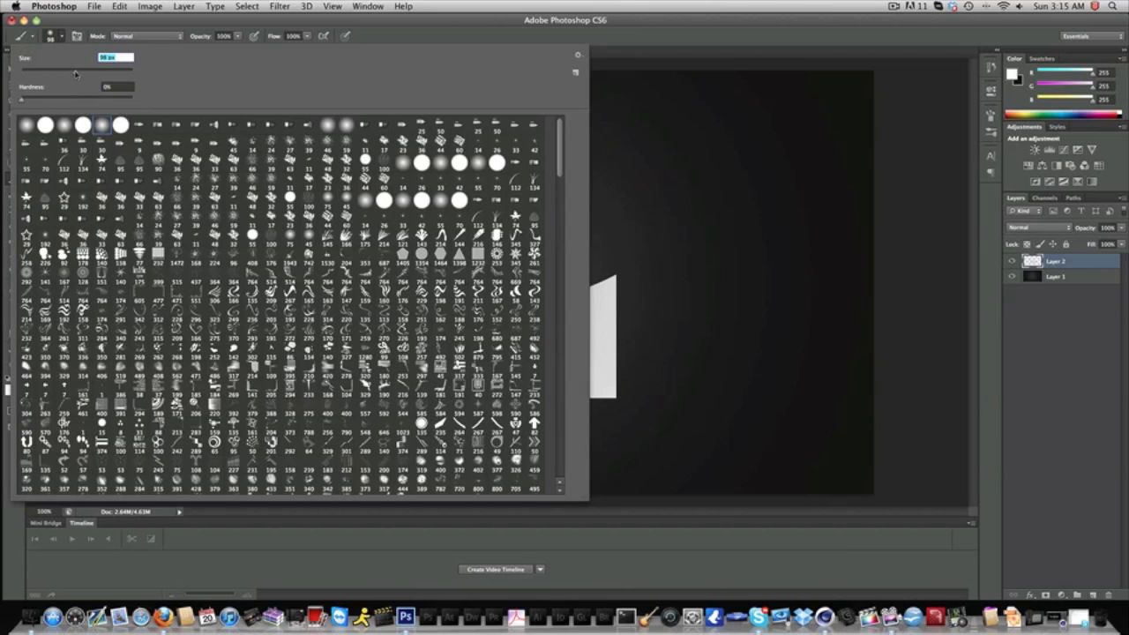
pyautogui.press('Return')
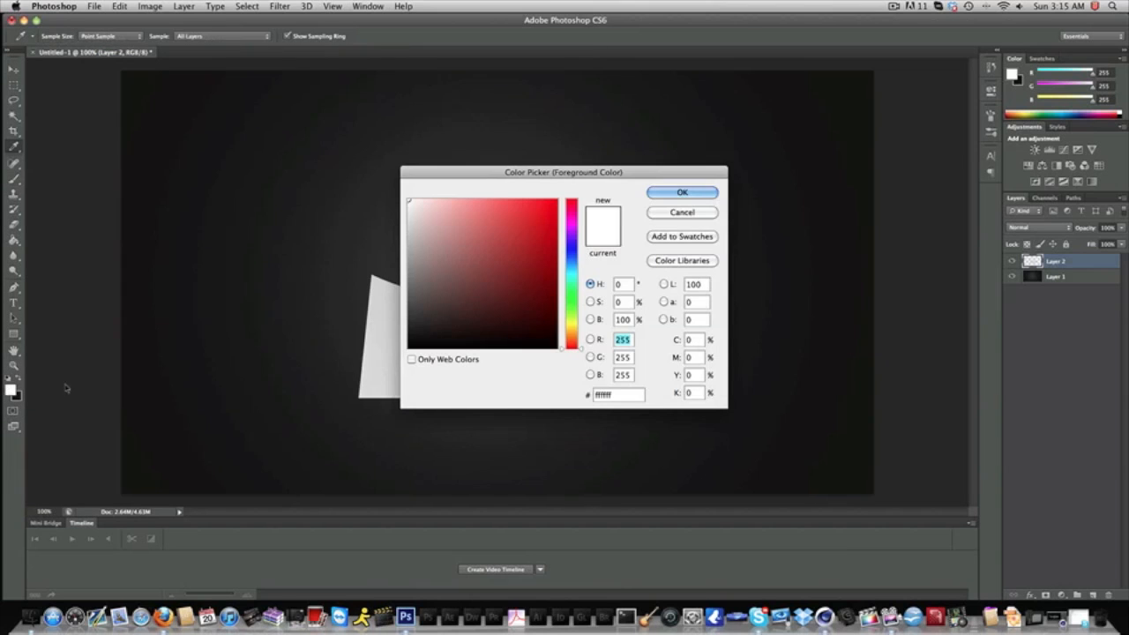
pyautogui.click(11, 390)
pyautogui.moveTo(517, 316); pyautogui.dragTo(771, 464)
pyautogui.press('Return')
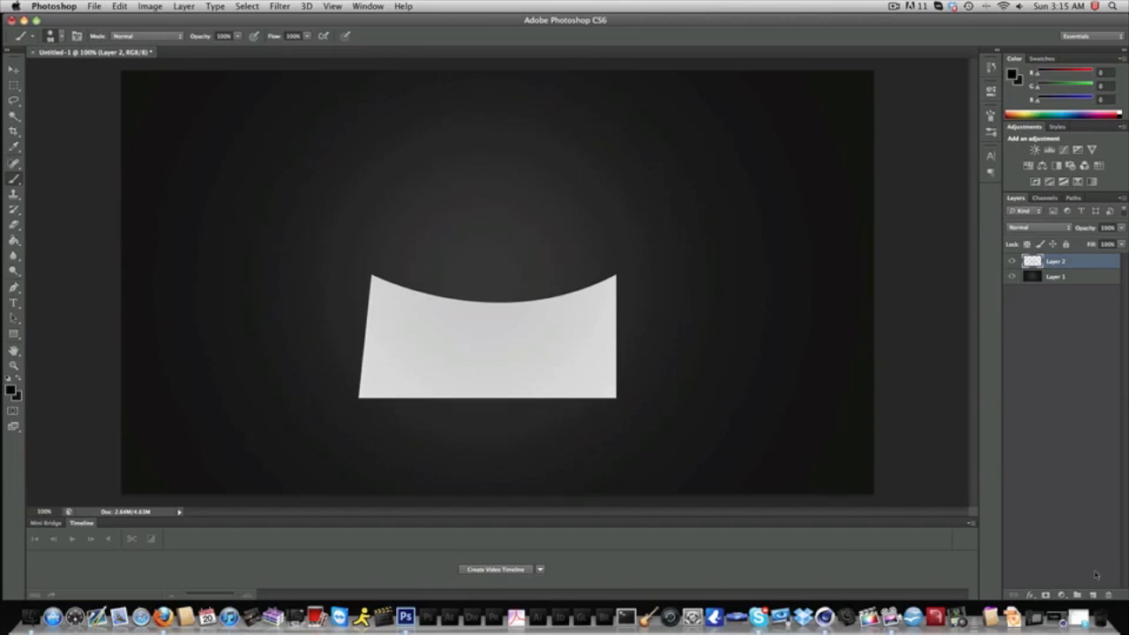
# - Add a new layer directly beneath the light shape and paint a soft black shadow along the shape's curved top edge
pyautogui.click(1092, 596)
pyautogui.moveTo(1053, 262); pyautogui.dragTo(1054, 286)
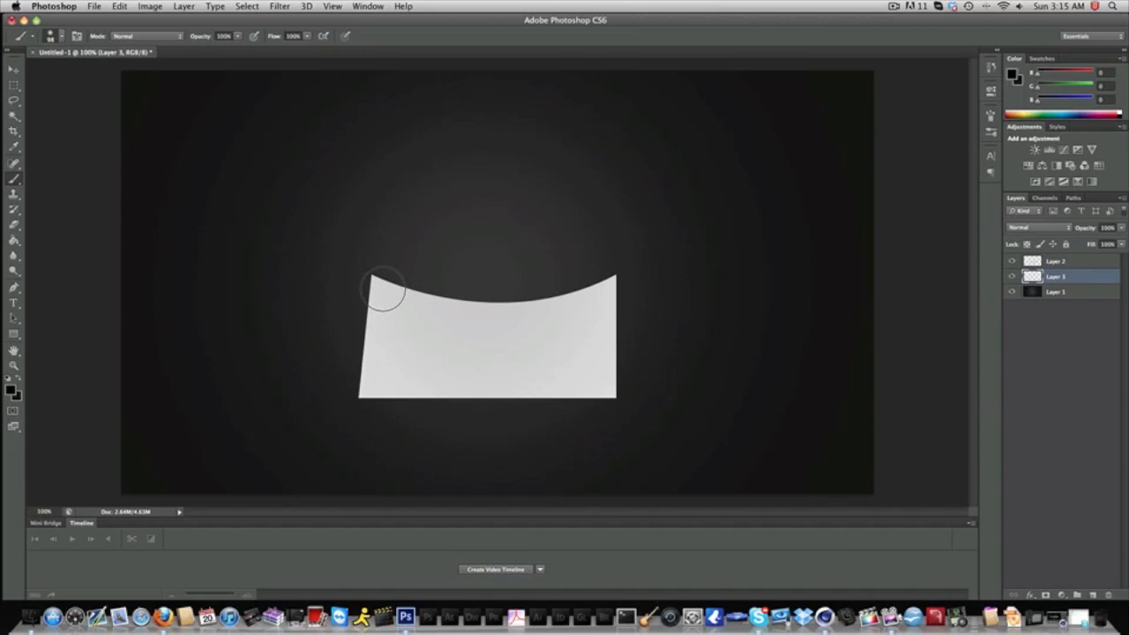
pyautogui.moveTo(385, 289)
pyautogui.mouseDown()
pyautogui.moveTo(519, 309)
pyautogui.moveTo(595, 287)
pyautogui.moveTo(537, 309)
pyautogui.moveTo(350, 289)
pyautogui.moveTo(428, 306)
pyautogui.moveTo(602, 288)
pyautogui.mouseUp()
pyautogui.press('super+z')
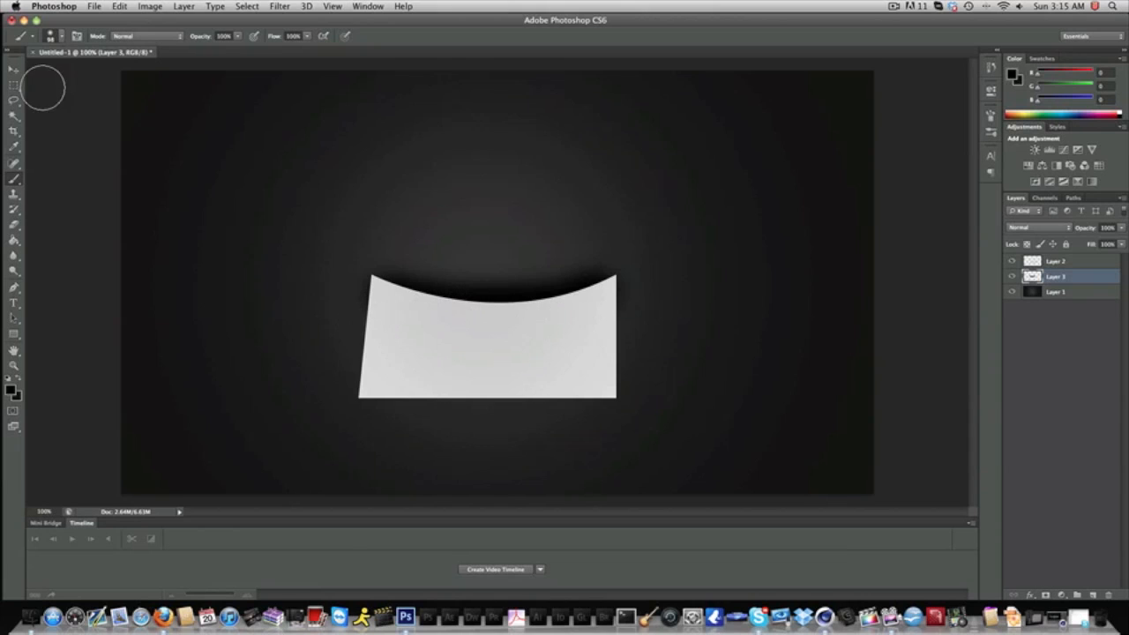
# - Shift the painted shadow slightly down behind the shape and set its layer opacity to 25%
pyautogui.click(14, 69)
pyautogui.moveTo(505, 256); pyautogui.dragTo(505, 262)
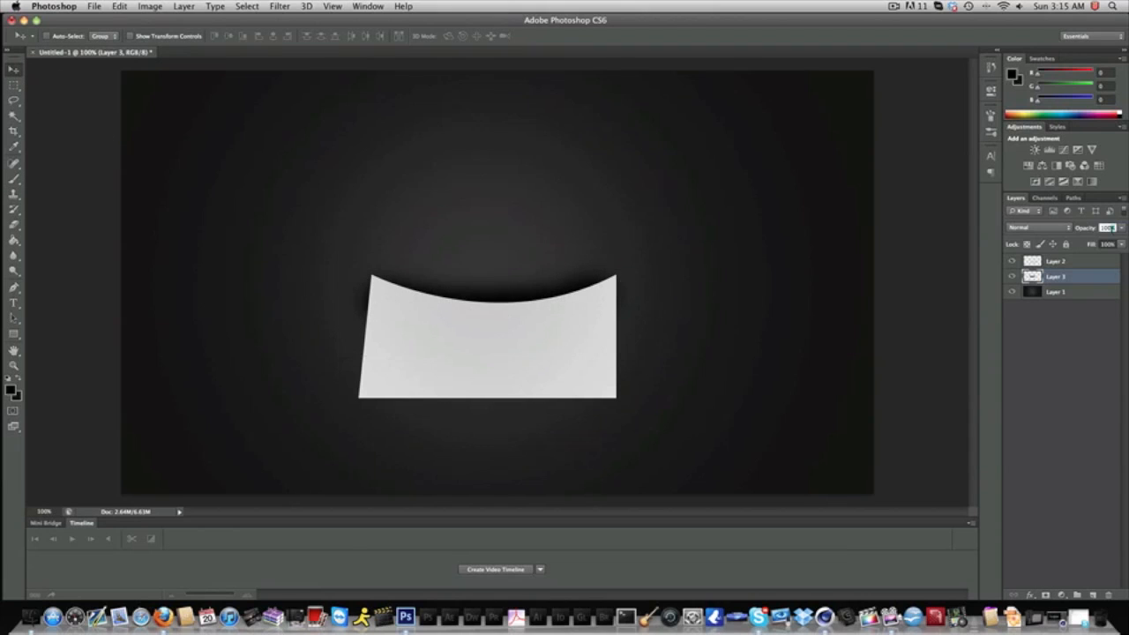
pyautogui.write('25')
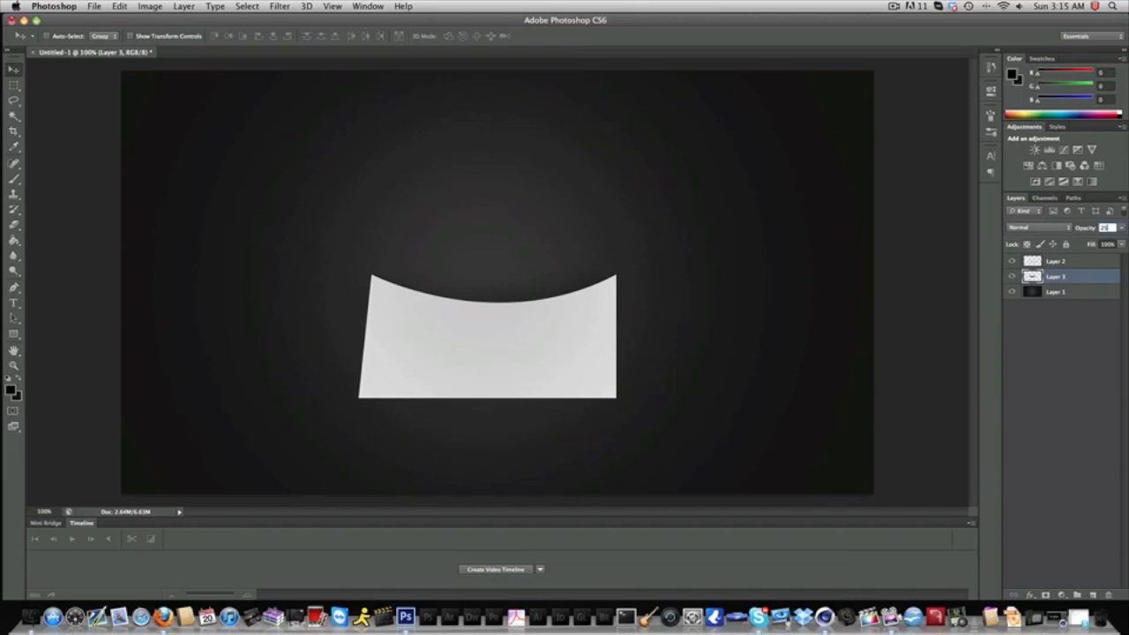
# - Invert the shape on Layer 2 back to its dark background tones
pyautogui.click(1059, 264)
pyautogui.hotkey('shift', 'alt', 'BackSpace')
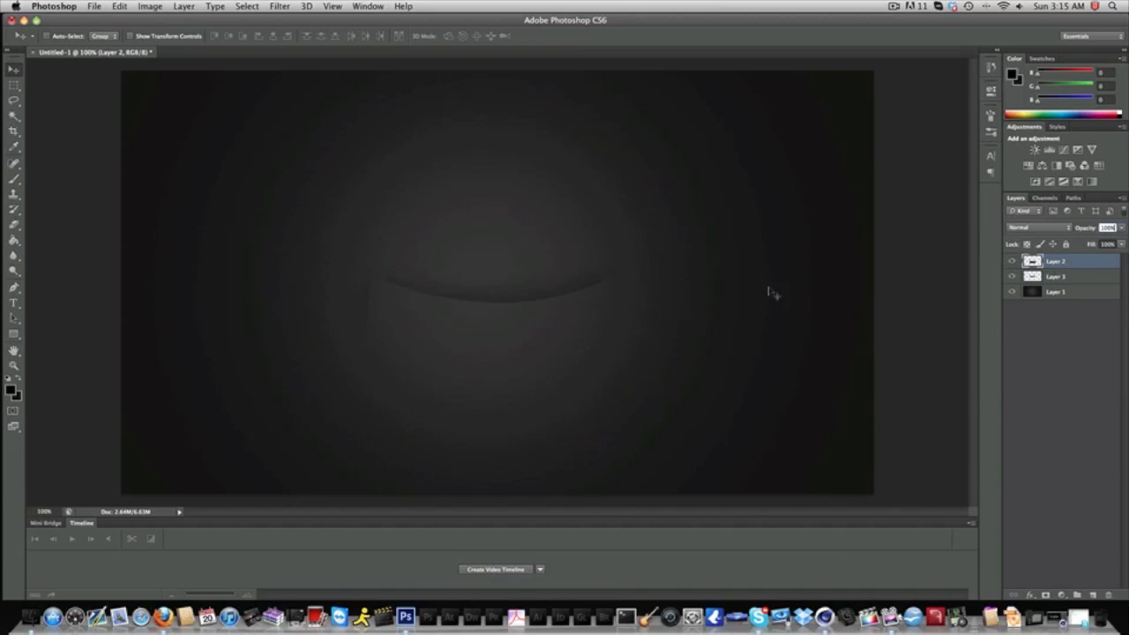
# - Add a new layer above Layer 3, brush a second black shadow along the curved edge and set that layer's opacity to 50%
pyautogui.click(1083, 276)
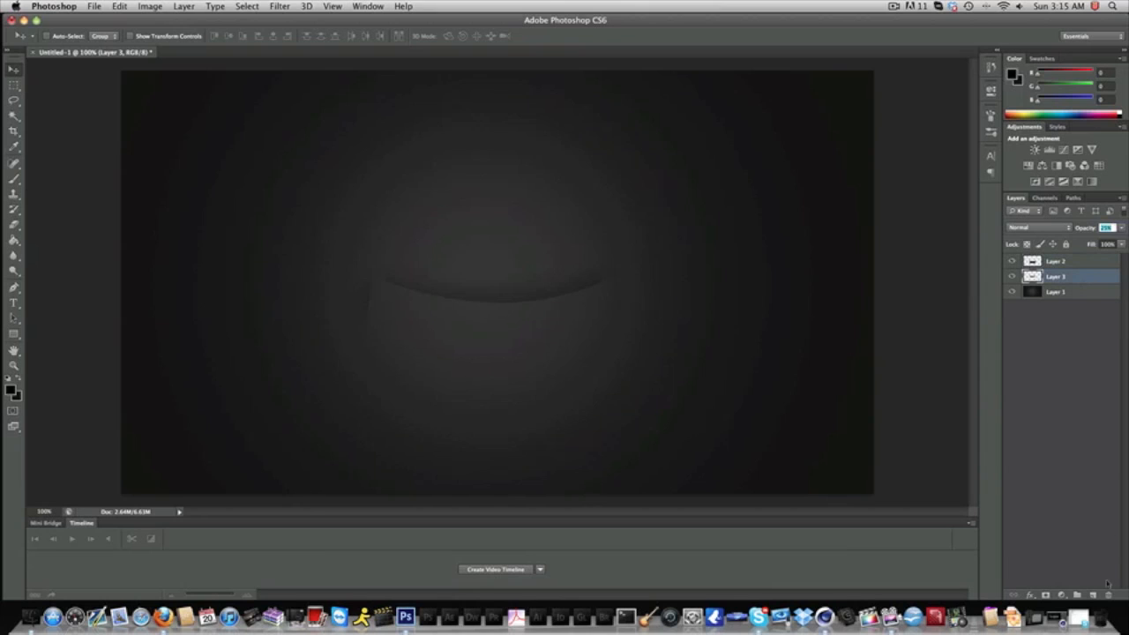
pyautogui.click(1093, 595)
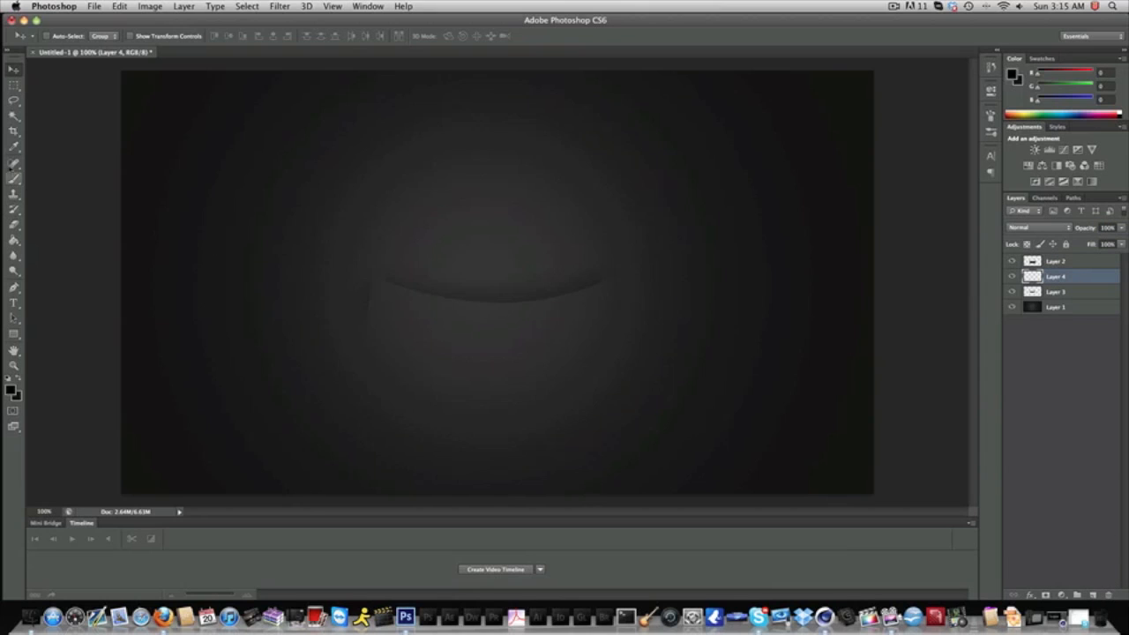
pyautogui.click(12, 178)
pyautogui.moveTo(387, 292)
pyautogui.mouseDown()
pyautogui.moveTo(501, 315)
pyautogui.moveTo(590, 300)
pyautogui.moveTo(603, 282)
pyautogui.mouseUp()
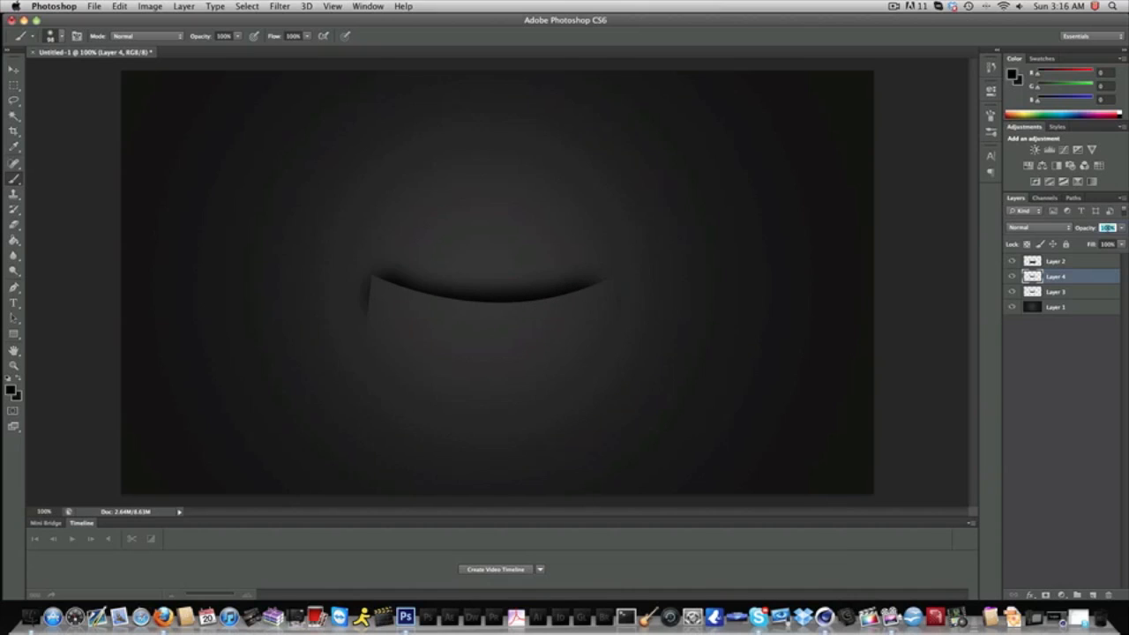
pyautogui.write('50')
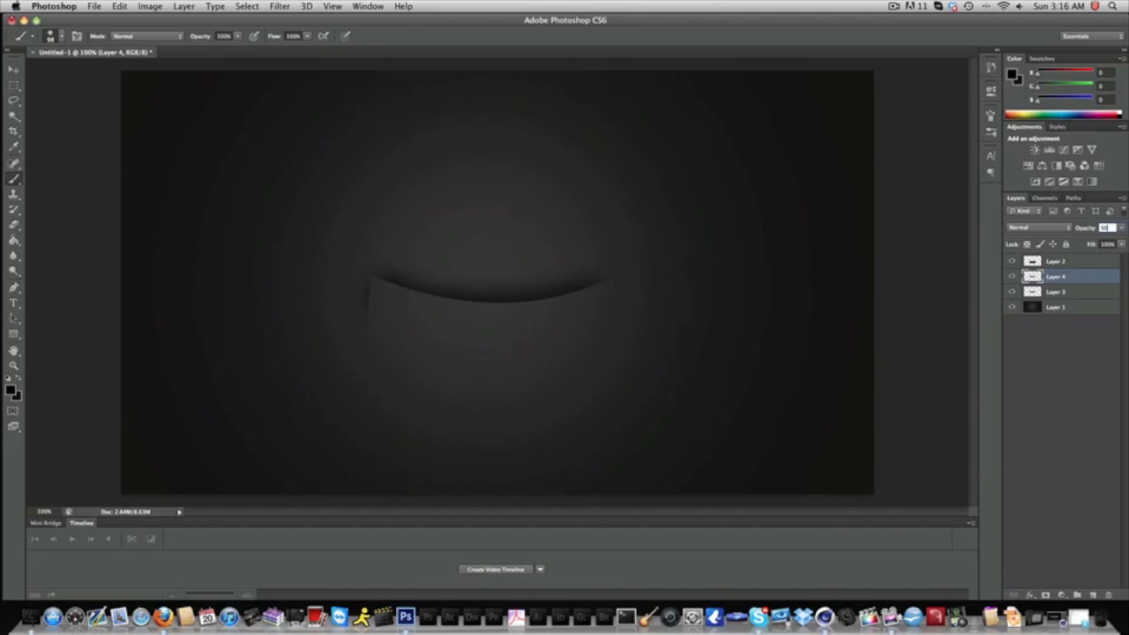
# - Merge the two shadow layers, nudge the merged shadow slightly into place and select Layer 2
pyautogui.keyDown('shift'); pyautogui.click(1054, 291); pyautogui.keyUp('shift')
pyautogui.rightClick(1054, 291)
pyautogui.click(895, 437)
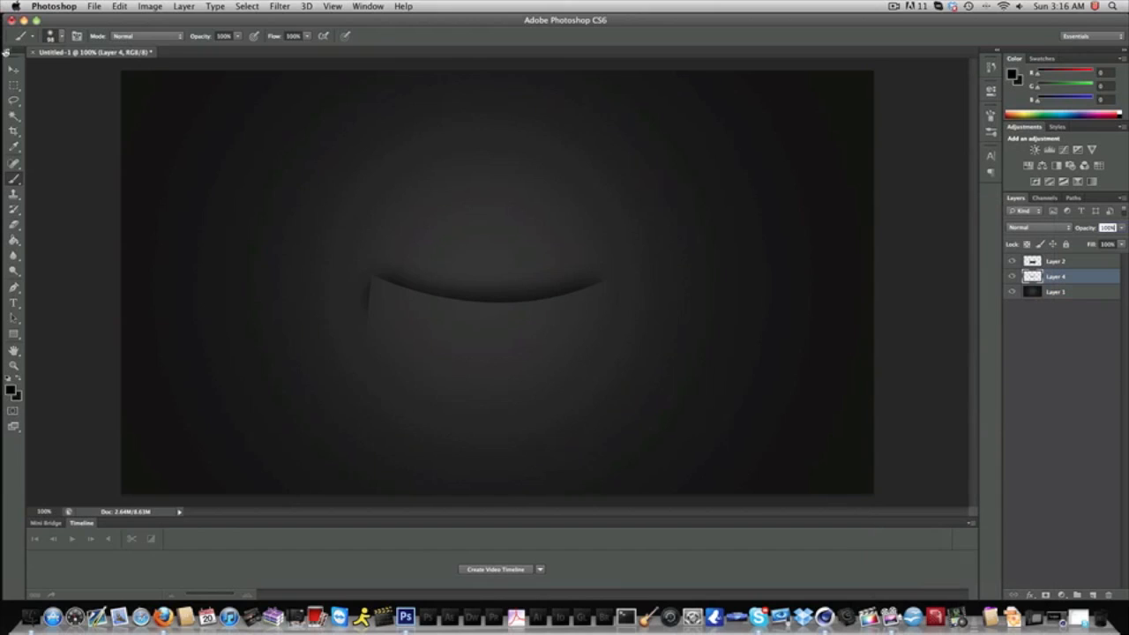
pyautogui.click(13, 68)
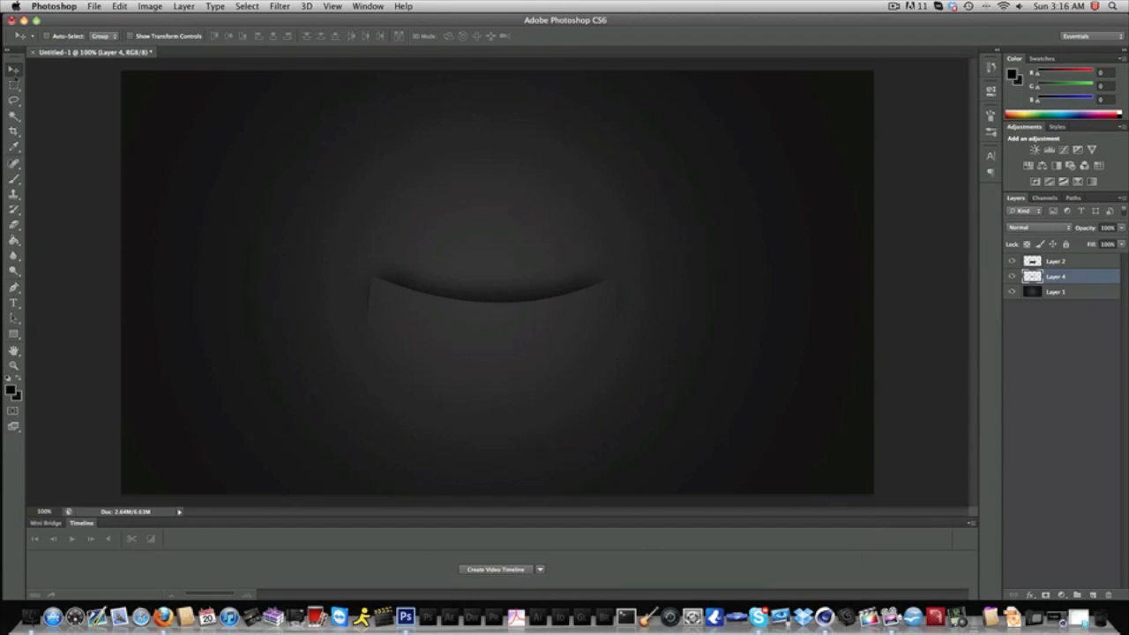
pyautogui.click(1074, 263)
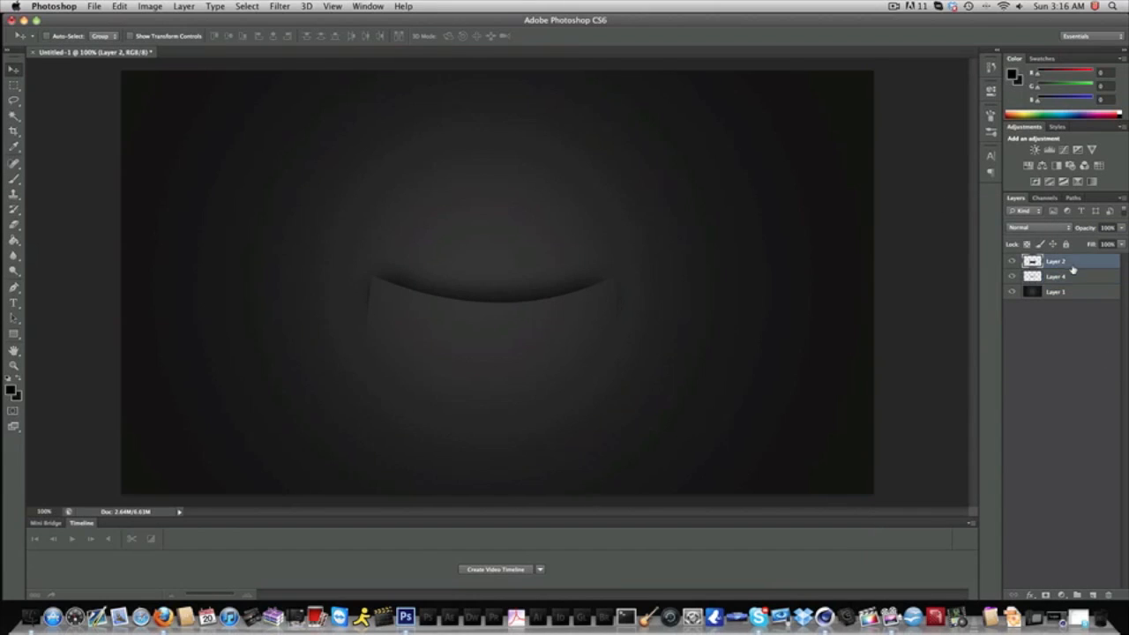
# - Merge Layer 2 with the shadow layer beneath it and softly erase the visible side edges around both ends of the curved slot
pyautogui.keyDown('shift'); pyautogui.click(1066, 278); pyautogui.keyUp('shift')
pyautogui.rightClick(1065, 278)
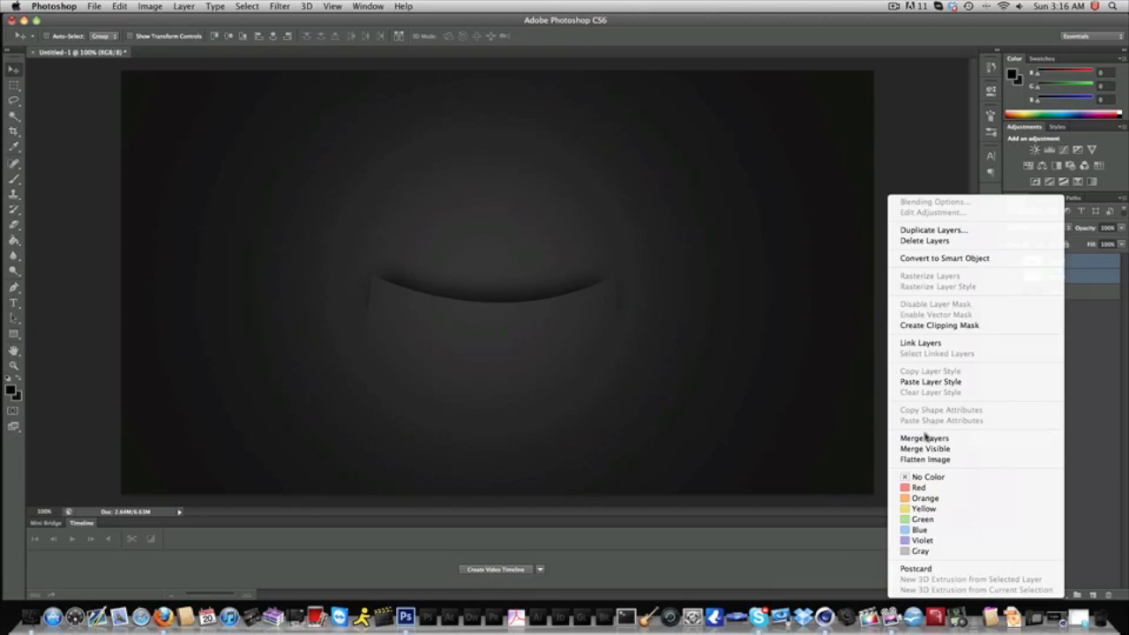
pyautogui.click(923, 438)
pyautogui.click(13, 224)
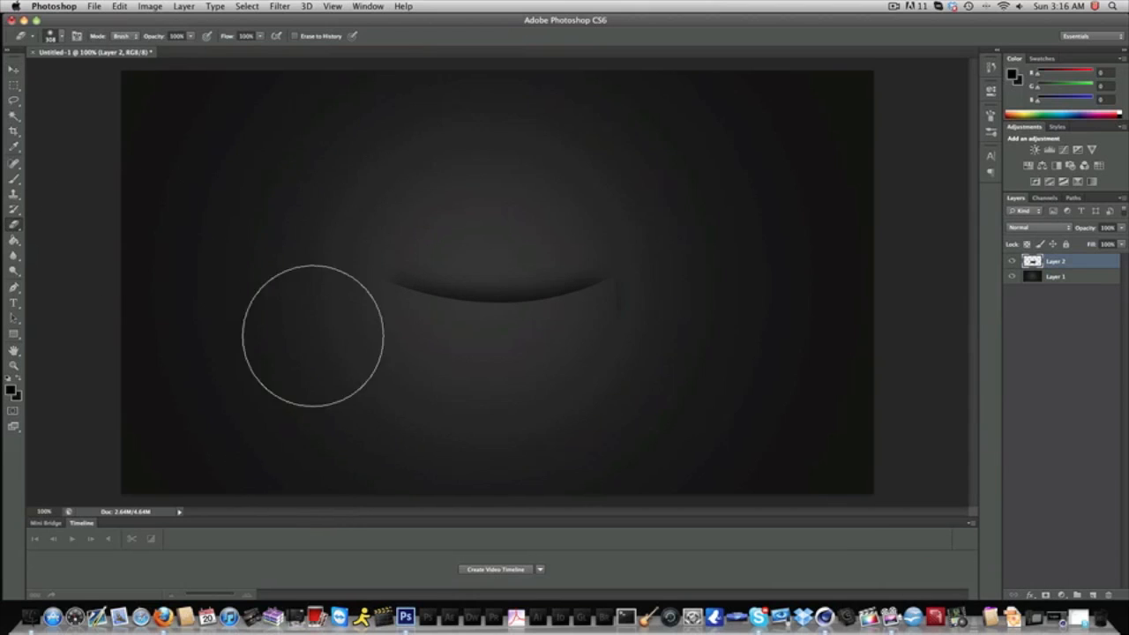
pyautogui.moveTo(640, 302); pyautogui.dragTo(659, 343)
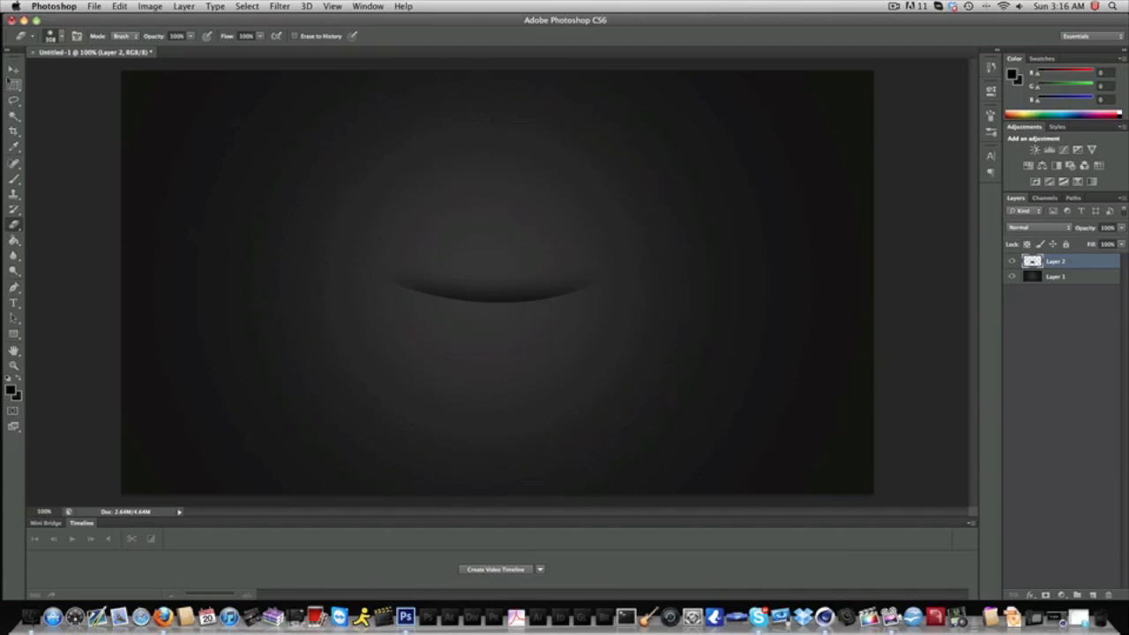
pyautogui.click(13, 71)
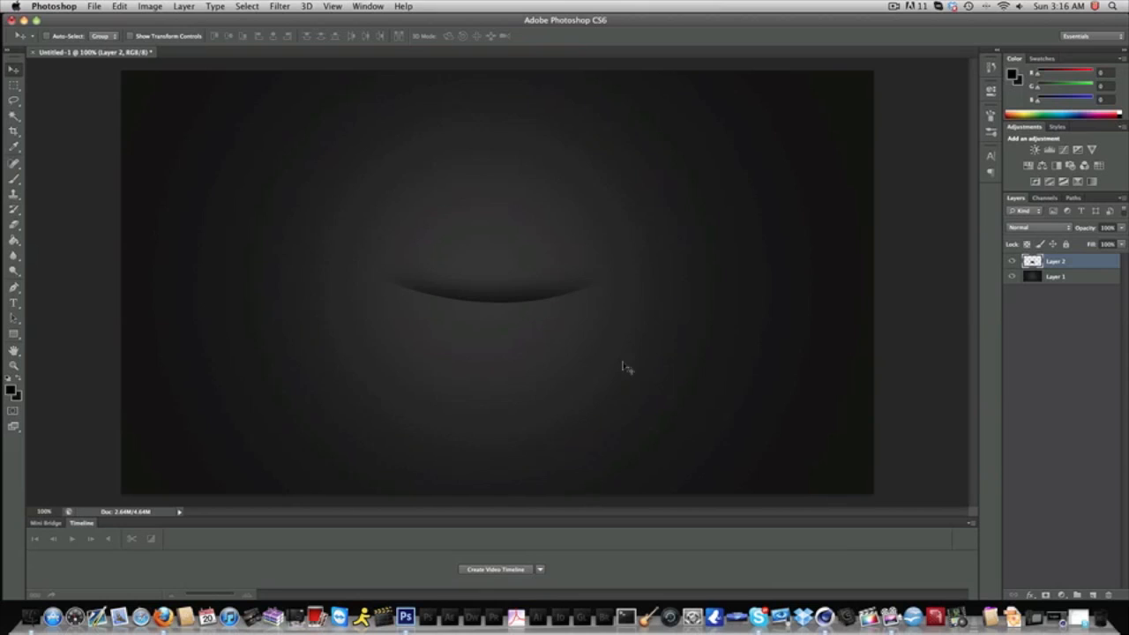
# - Set the foreground colour to white and add a new layer above Layer 2
pyautogui.press('i')
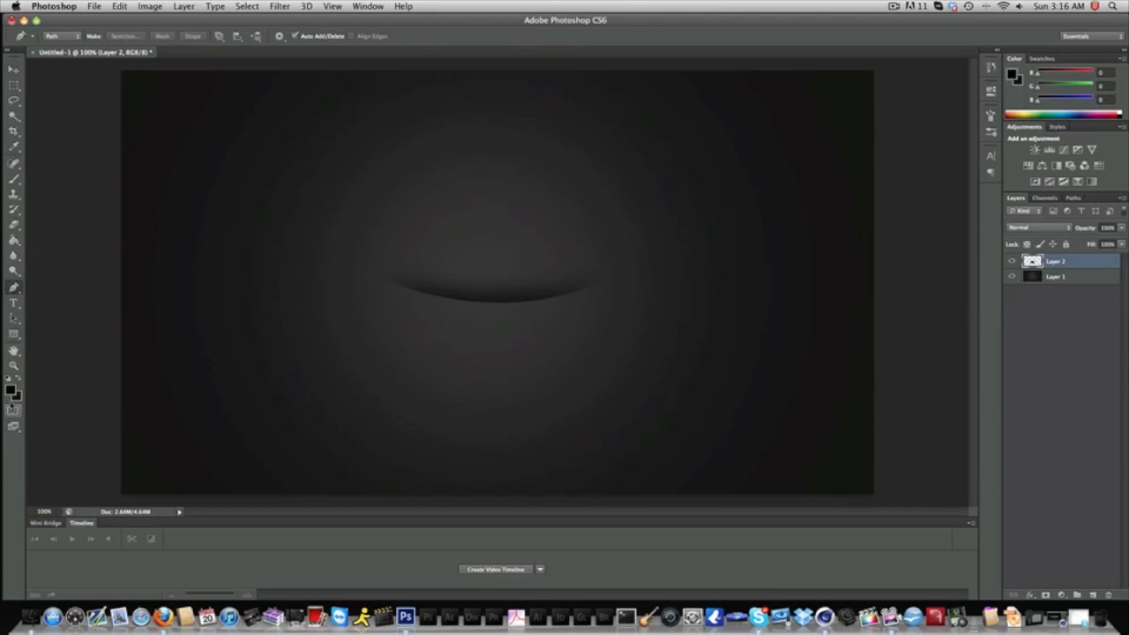
pyautogui.click(10, 391)
pyautogui.moveTo(525, 246); pyautogui.dragTo(408, 199)
pyautogui.click(682, 192)
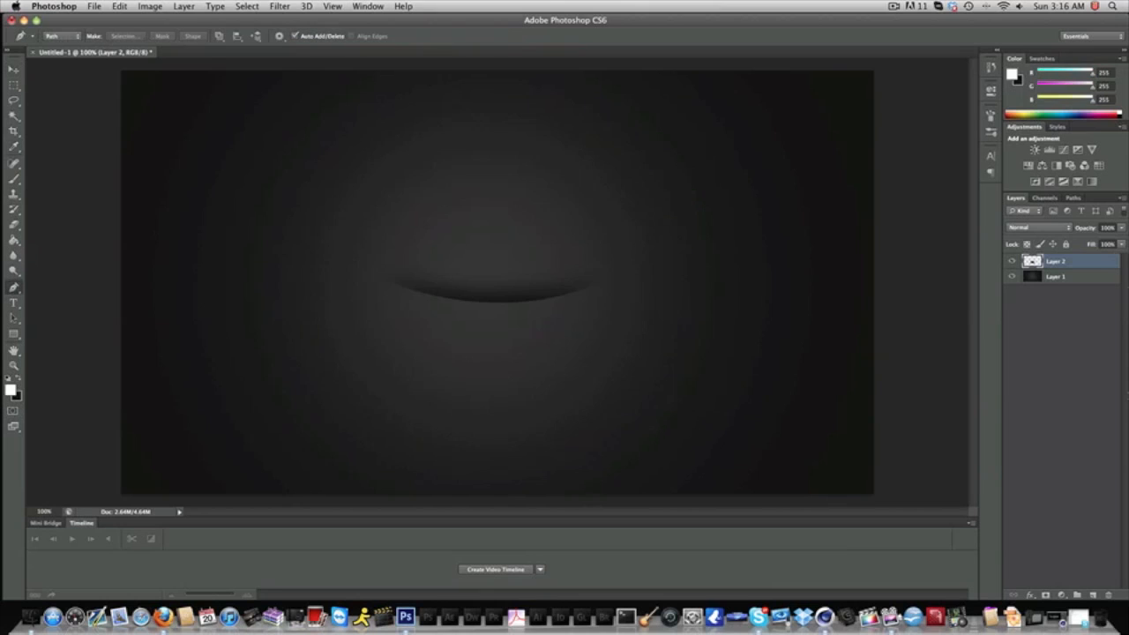
pyautogui.click(1093, 596)
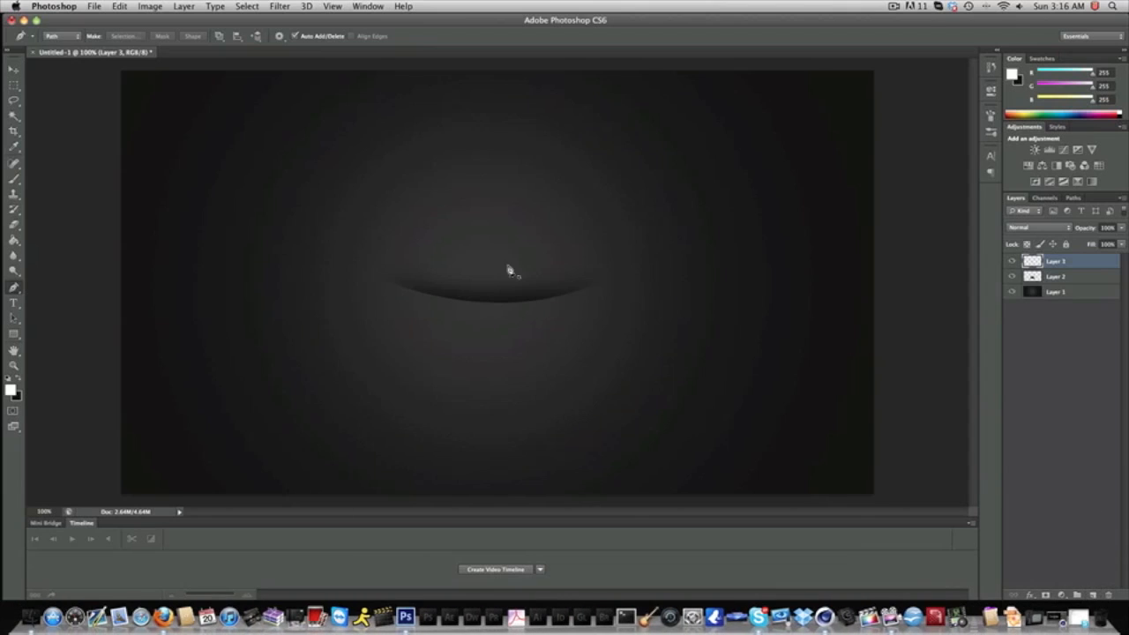
# - Set the Brush tool's size to 1 px
pyautogui.click(13, 178)
pyautogui.click(56, 37)
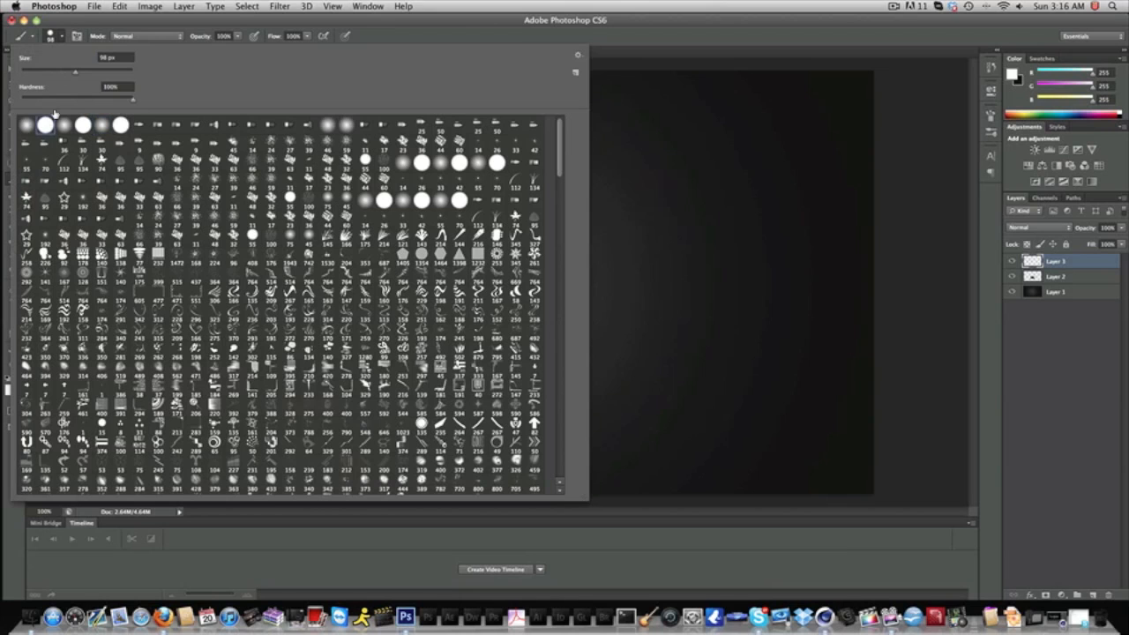
pyautogui.click(124, 58)
pyautogui.write('1')
pyautogui.click(51, 39)
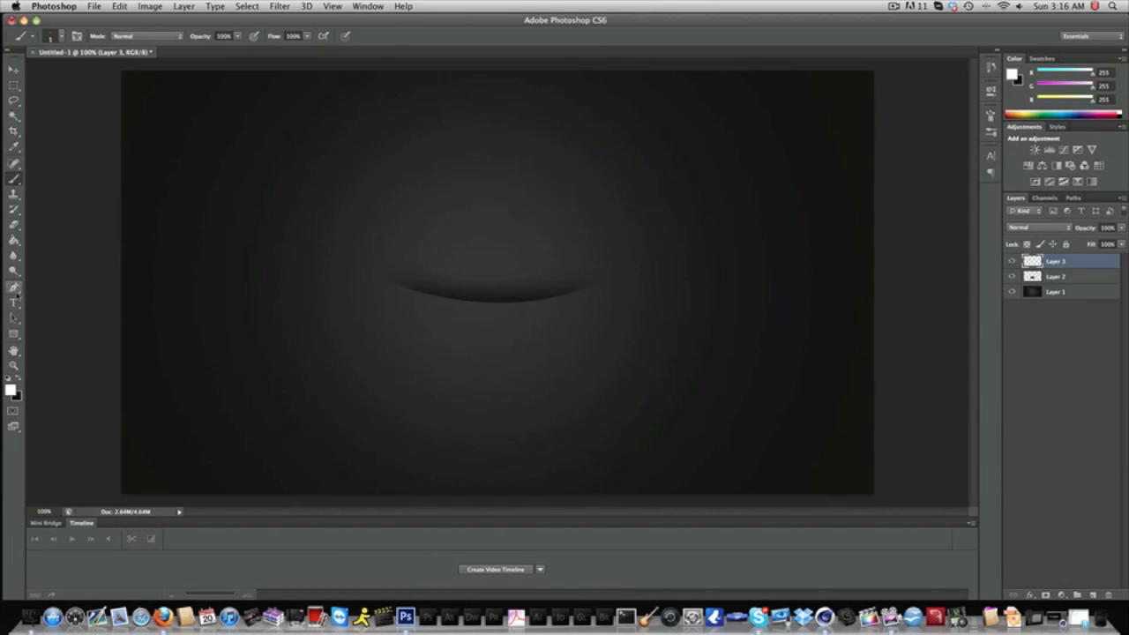
# - Draw a curved pen path along the lower edge of the slot from end to end and remove its outgoing handle
pyautogui.click(14, 289)
pyautogui.click(51, 512)
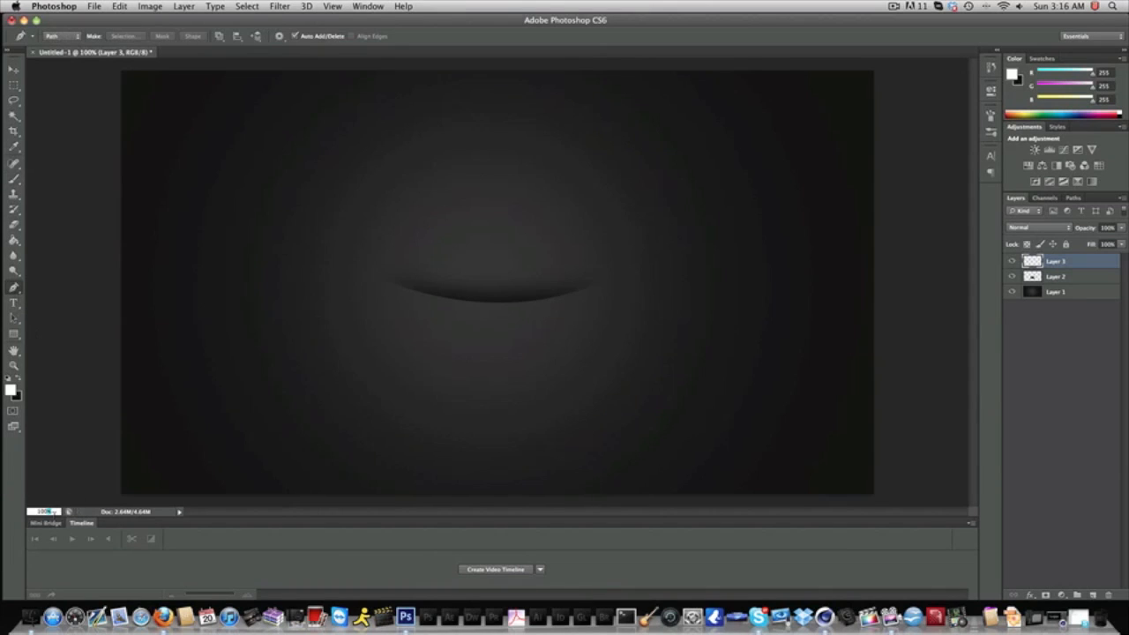
pyautogui.write('200')
pyautogui.press('Return')
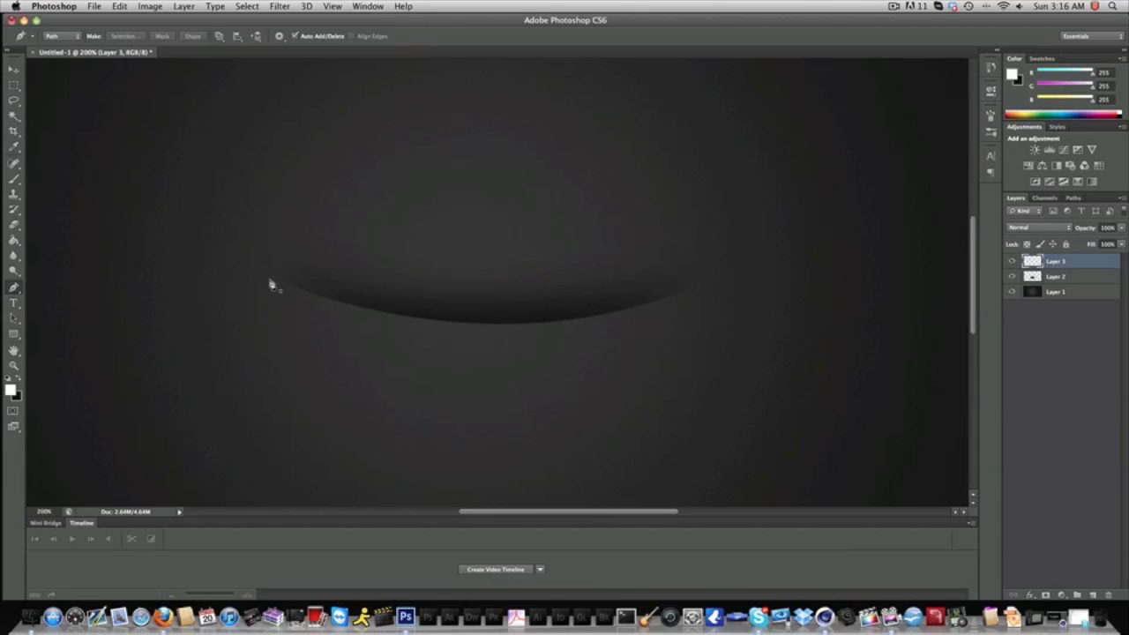
pyautogui.click(271, 280)
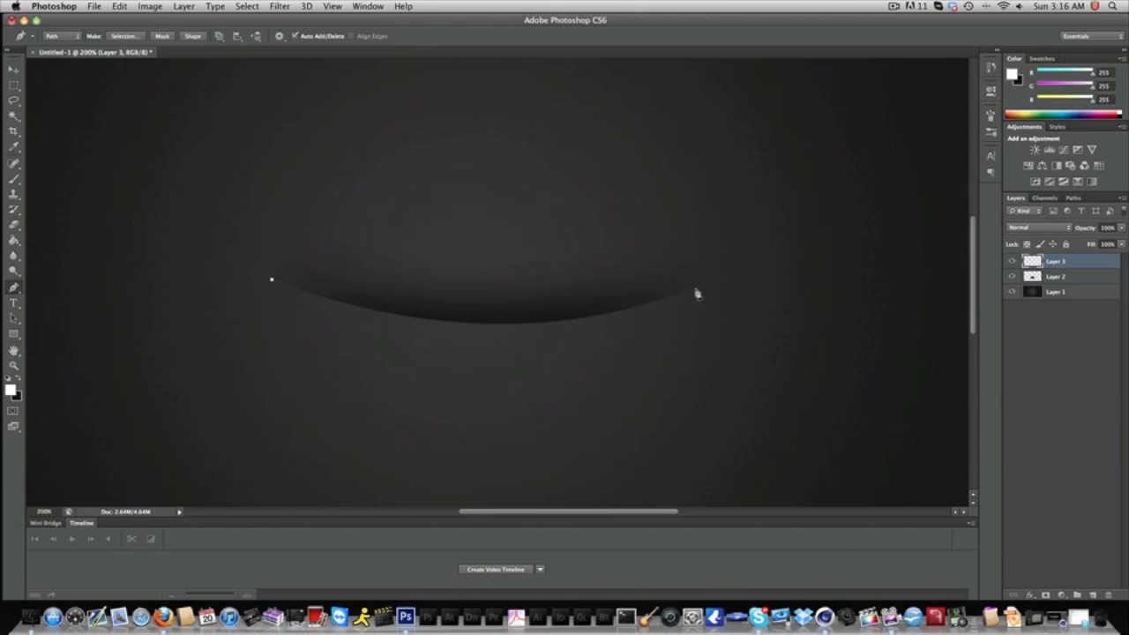
pyautogui.moveTo(701, 280); pyautogui.dragTo(890, 182)
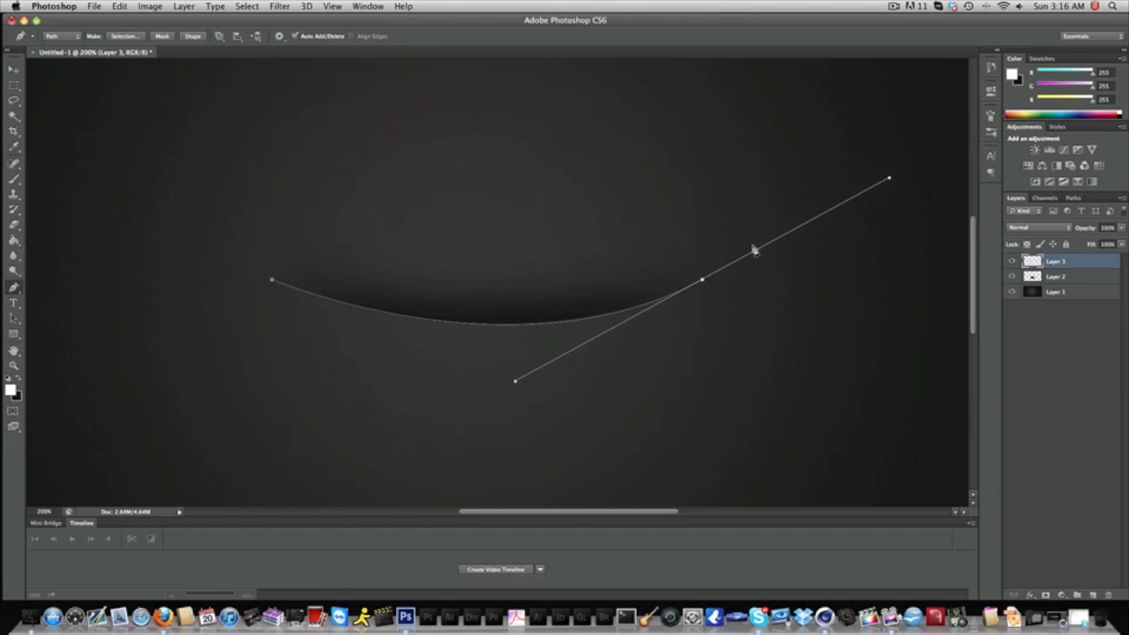
pyautogui.keyDown('alt'); pyautogui.click(702, 280); pyautogui.keyUp('alt')
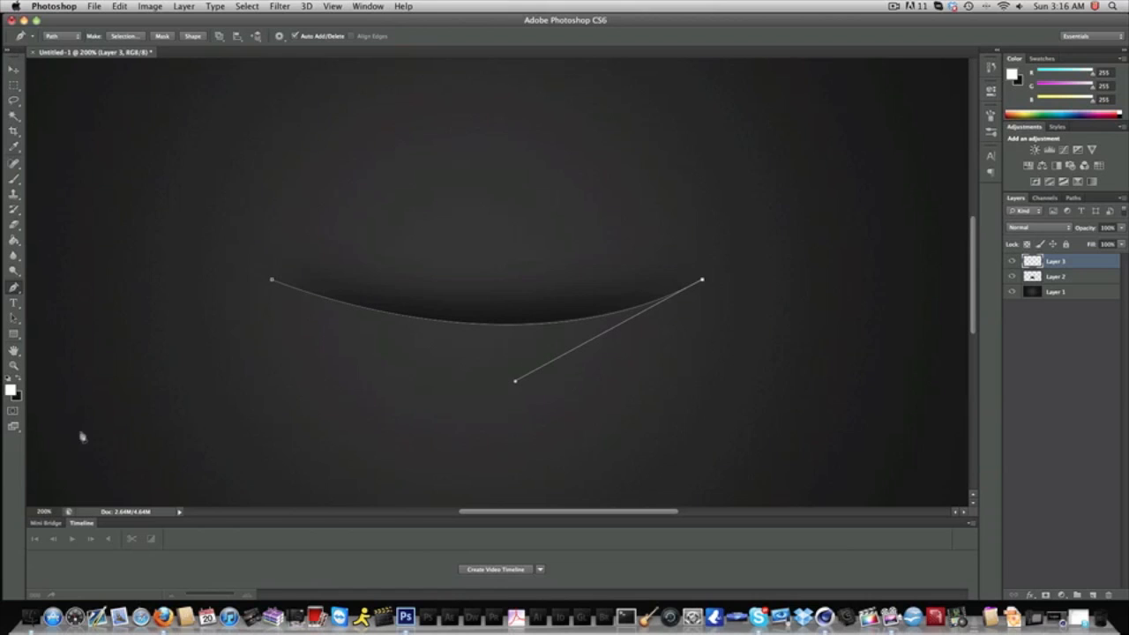
# - Stroke the curved path with the Brush to make a thin white line, and delete the path
pyautogui.click(46, 512)
pyautogui.press('Return')
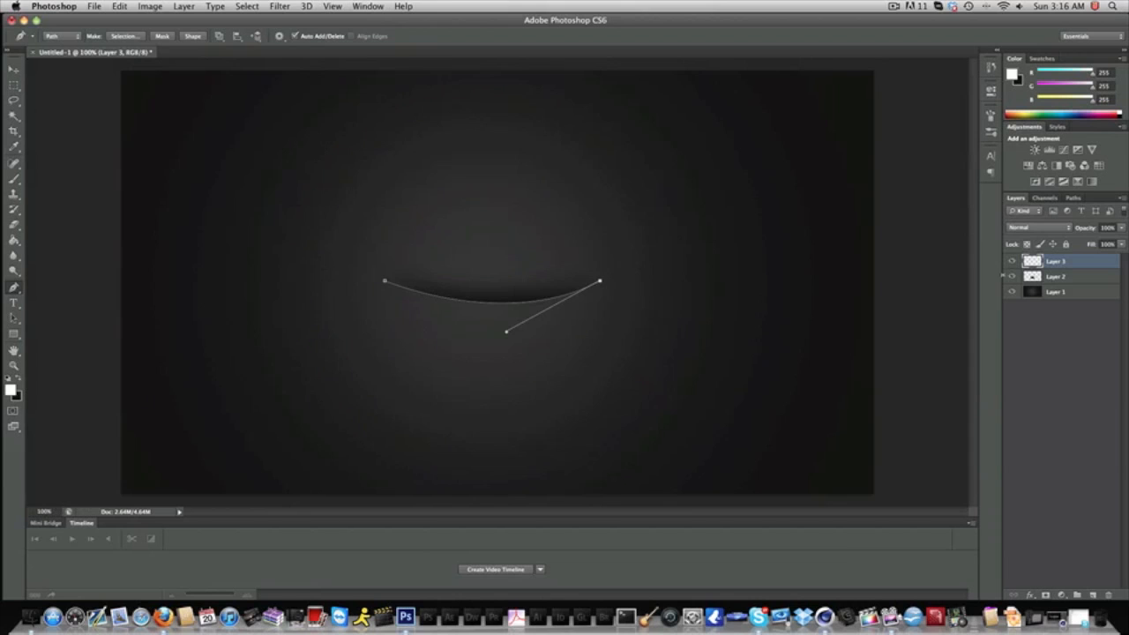
pyautogui.rightClick(741, 344)
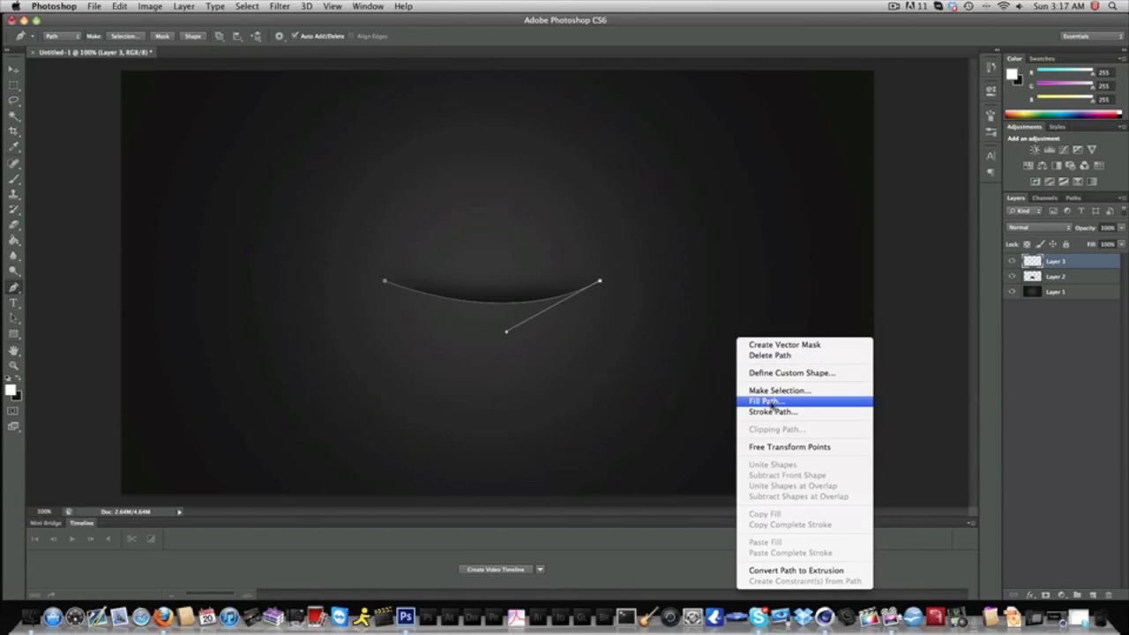
pyautogui.click(772, 411)
pyautogui.click(505, 284)
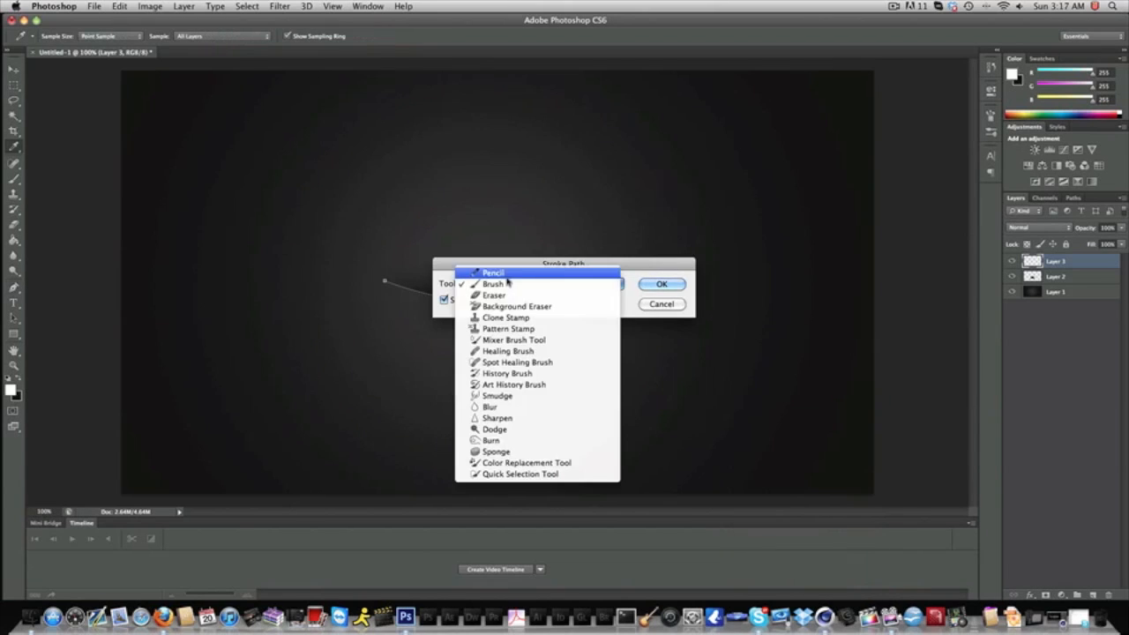
pyautogui.click(505, 284)
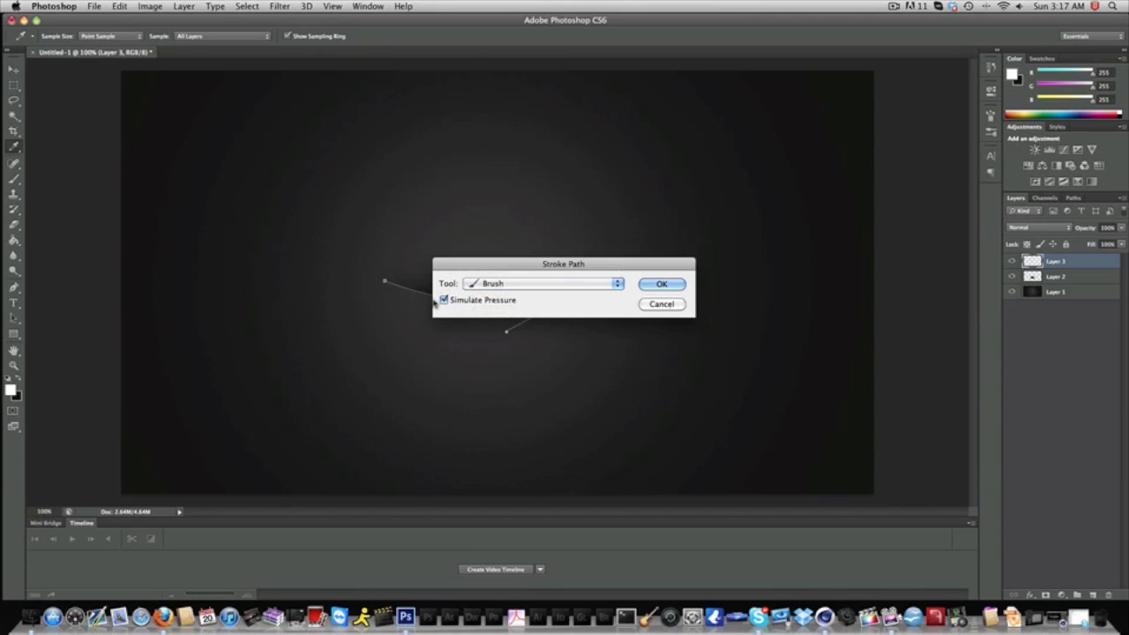
pyautogui.click(657, 286)
pyautogui.rightClick(629, 301)
pyautogui.click(642, 314)
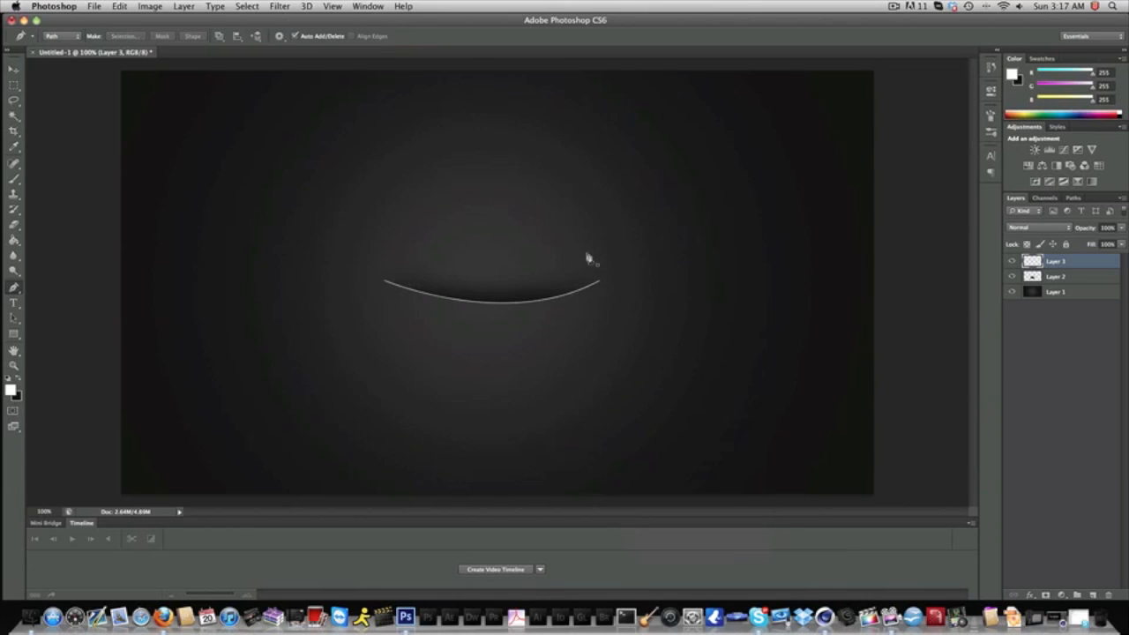
# - Fade both ends of the white line on Layer 3 with the Eraser, undoing and redoing the erasing as needed
pyautogui.click(13, 224)
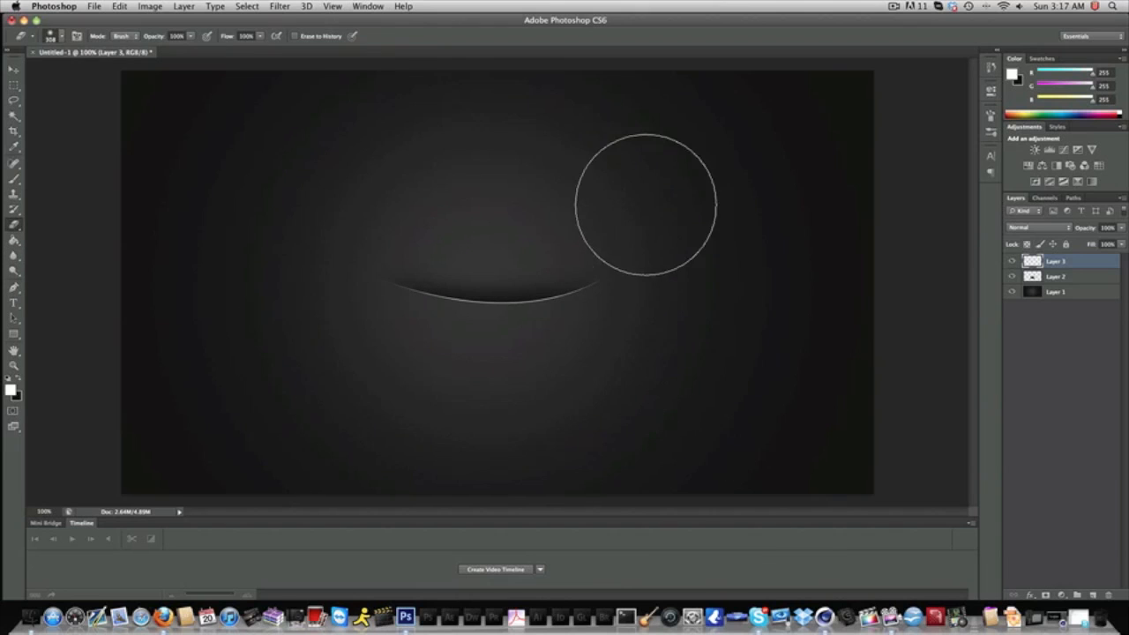
pyautogui.press('super+alt+z')
pyautogui.press('super+alt+z')
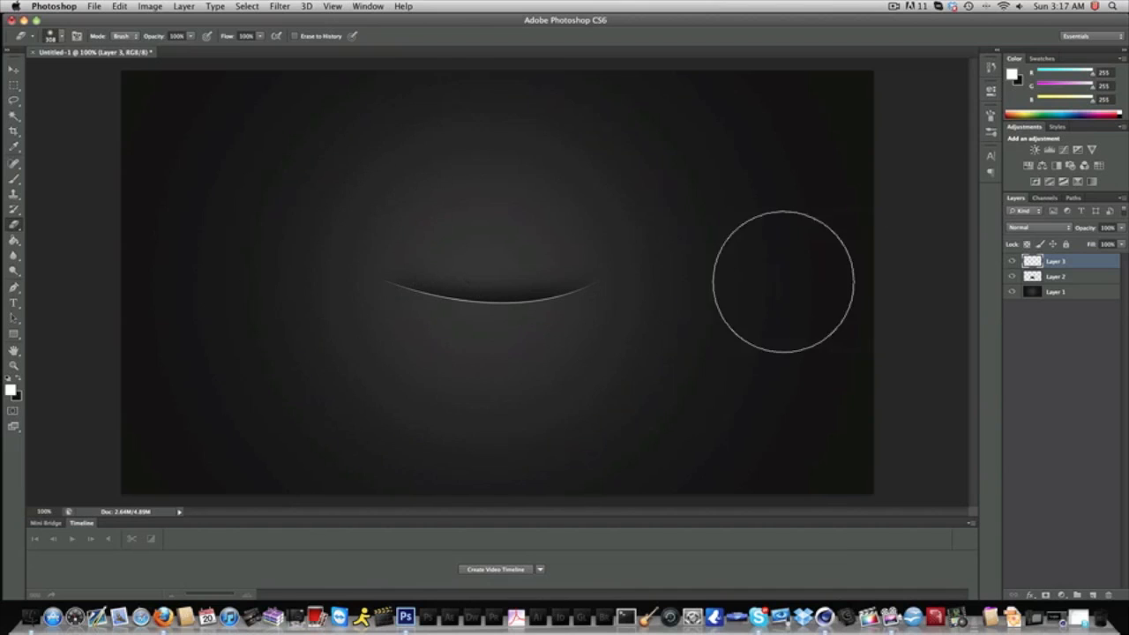
# - Try 25%, 50% and 75% opacity for the white line on Layer 3 and settle on 50%
pyautogui.click(1106, 227)
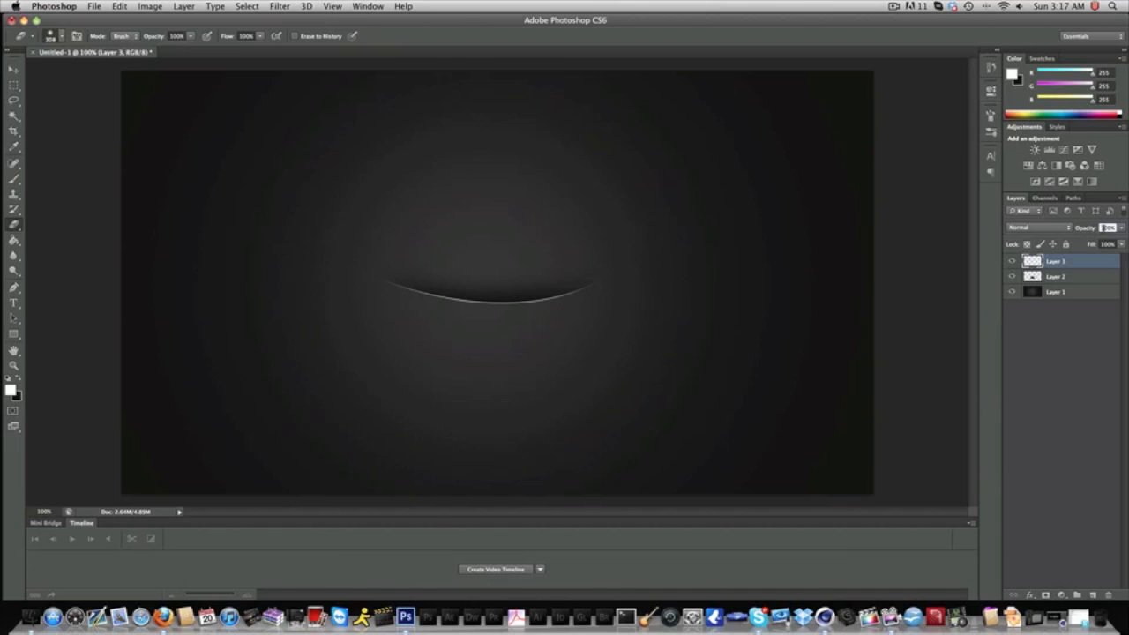
pyautogui.write('25')
pyautogui.press('Return')
pyautogui.write('50')
pyautogui.press('Return')
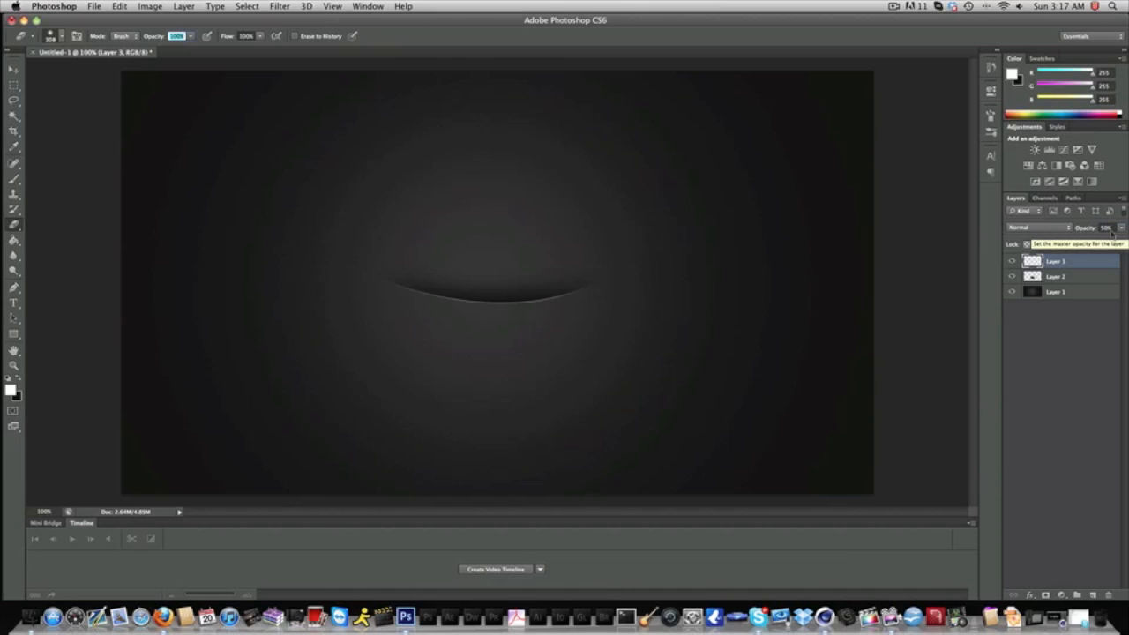
pyautogui.write('75')
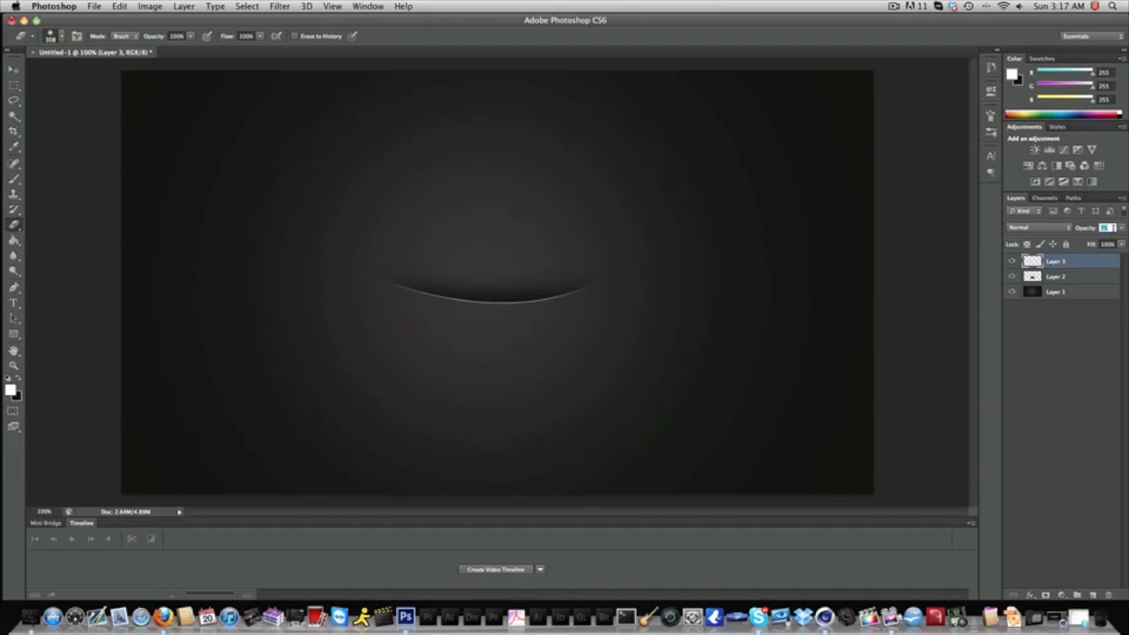
pyautogui.write('25')
pyautogui.press('Return')
pyautogui.write('50')
pyautogui.press('Return')
pyautogui.click(13, 69)
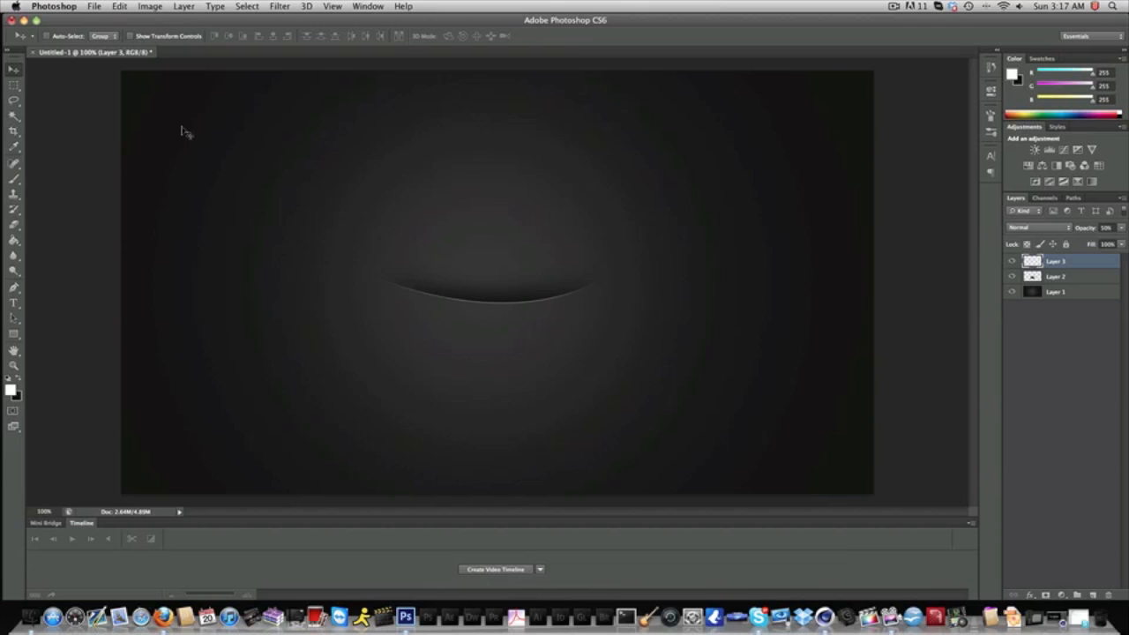
# - Add a new layer above Layer 1 and move it to the top of the layer stack
pyautogui.click(1083, 278)
pyautogui.click(1081, 293)
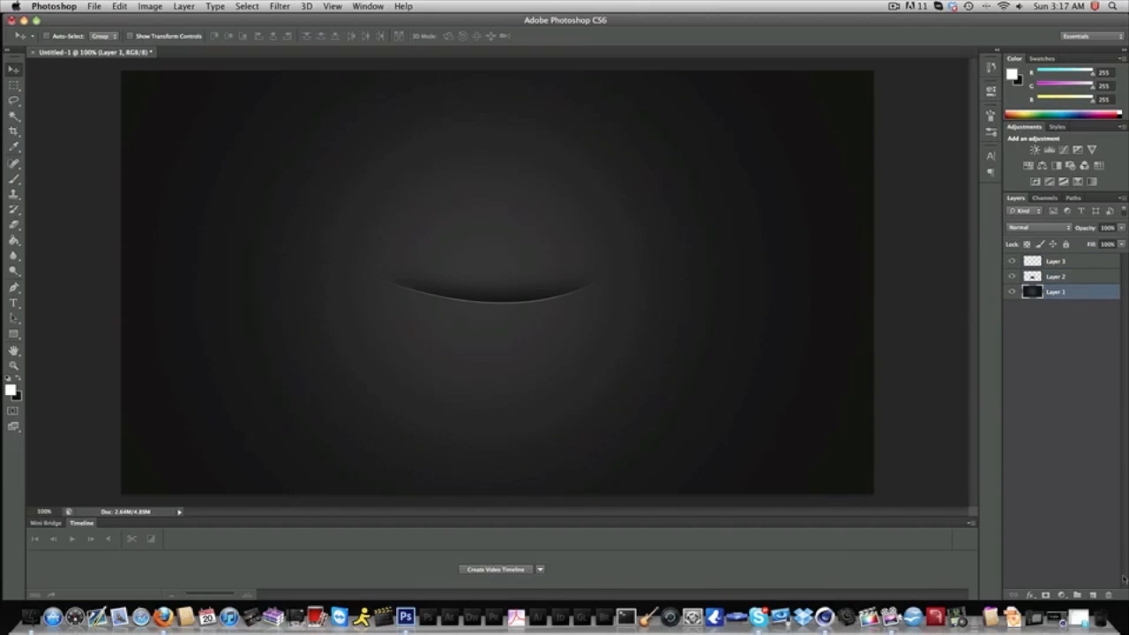
pyautogui.click(1093, 597)
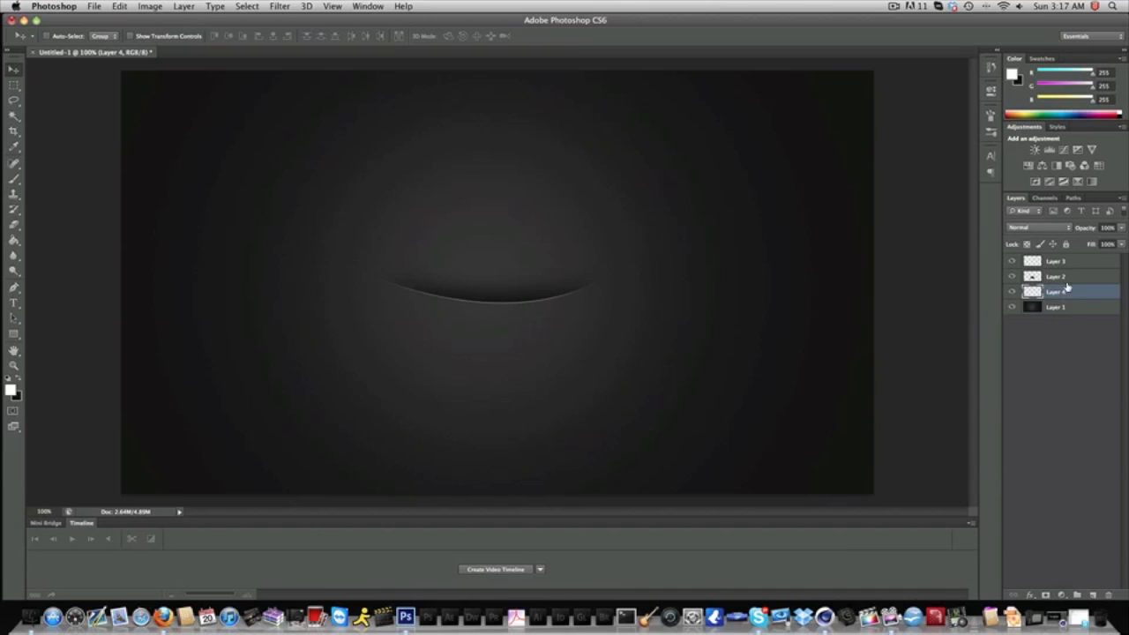
pyautogui.moveTo(1067, 288)
pyautogui.mouseDown()
pyautogui.moveTo(1064, 275)
pyautogui.moveTo(1037, 280)
pyautogui.moveTo(1050, 263)
pyautogui.mouseUp()
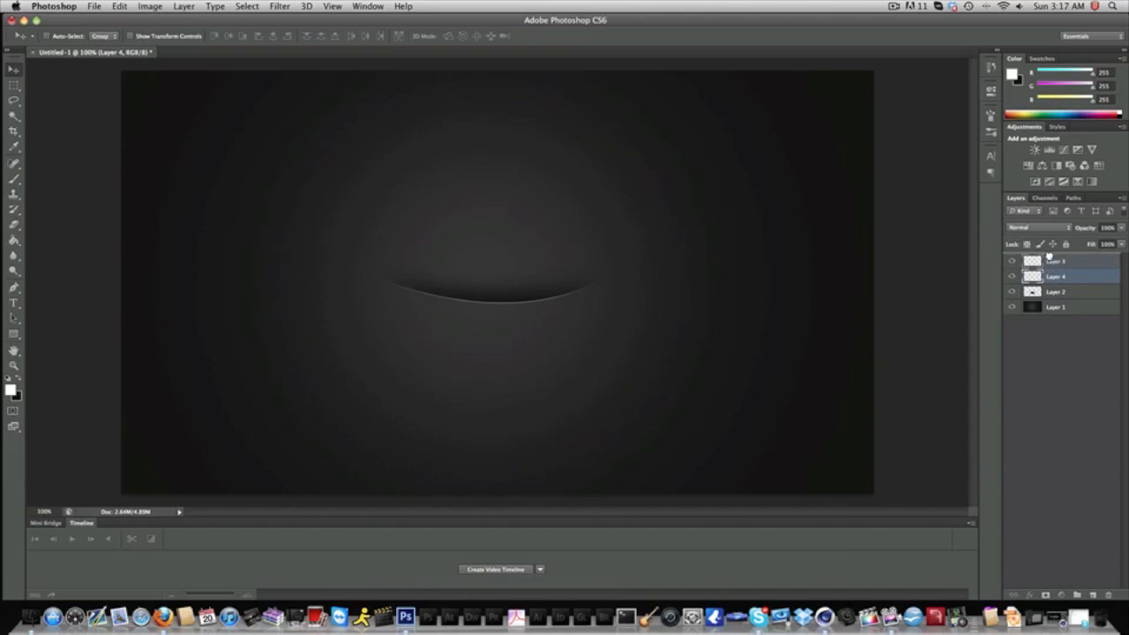
# - Choose a soft round brush and set its size to about 101 px
pyautogui.click(14, 179)
pyautogui.click(60, 36)
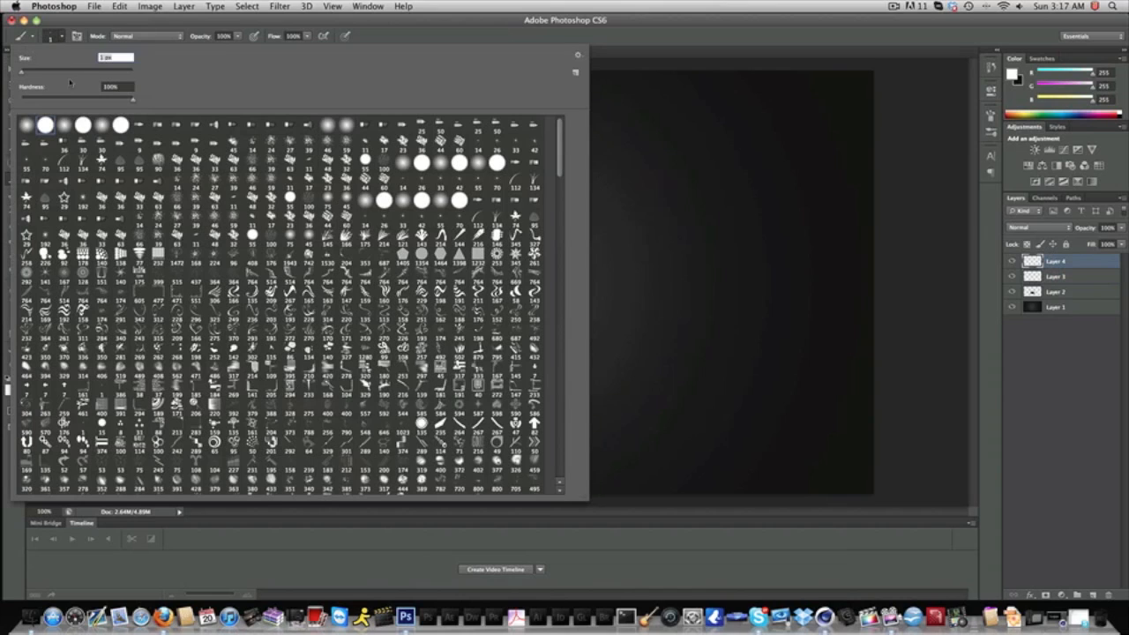
pyautogui.click(61, 37)
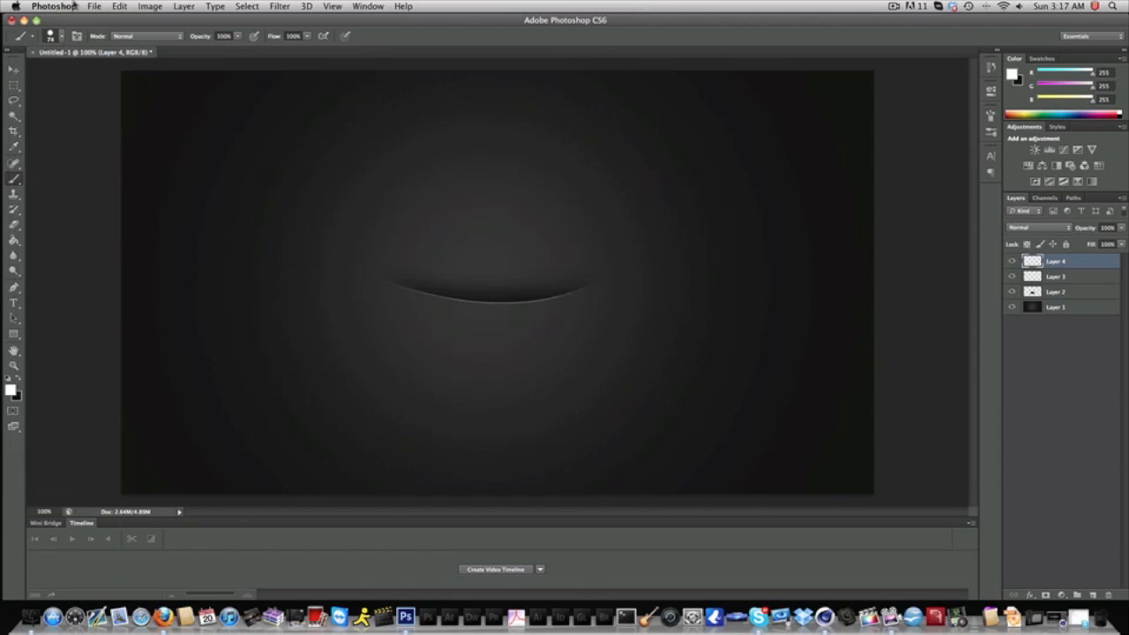
pyautogui.click(61, 36)
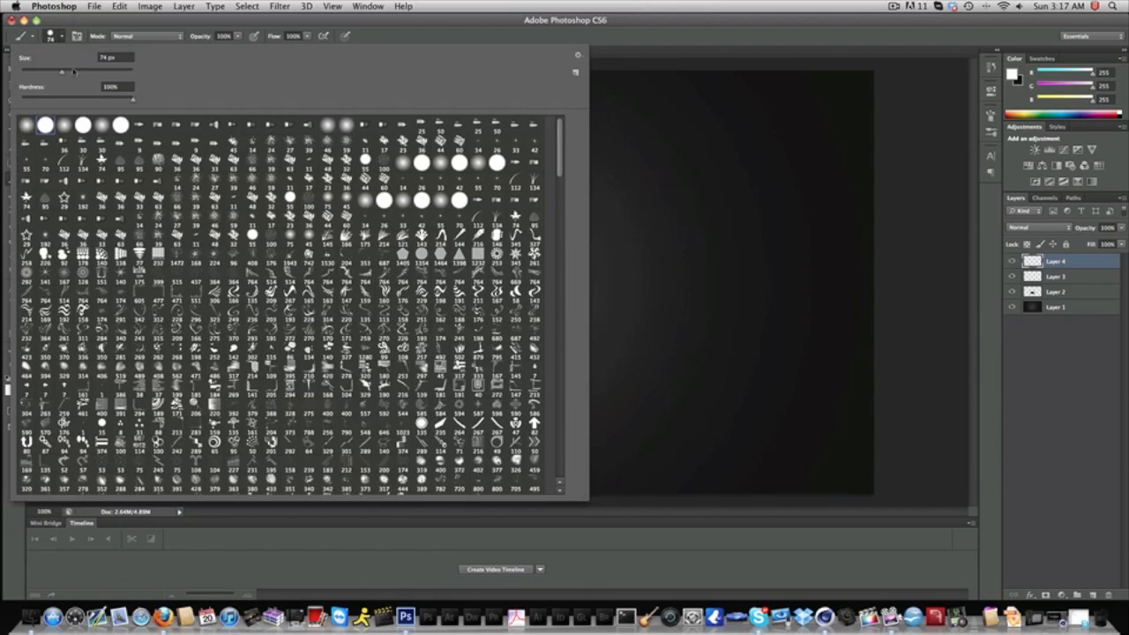
pyautogui.doubleClick(103, 127)
pyautogui.click(60, 36)
pyautogui.click(116, 58)
pyautogui.moveTo(75, 69); pyautogui.dragTo(77, 70)
pyautogui.click(65, 37)
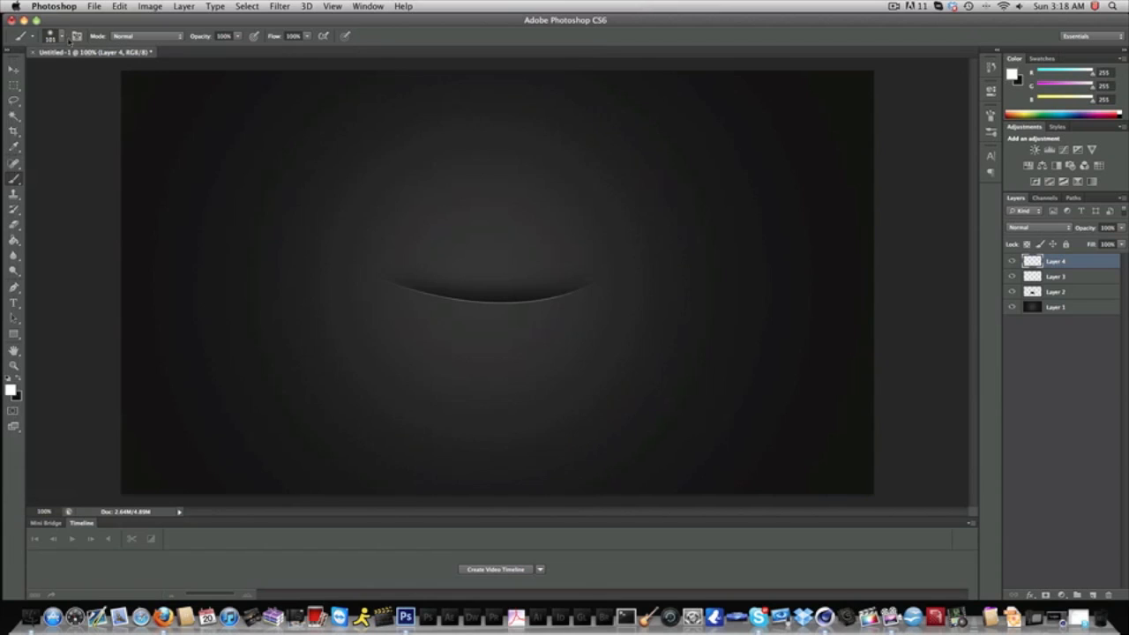
pyautogui.moveTo(392, 310); pyautogui.dragTo(588, 317)
pyautogui.press('super+z')
pyautogui.moveTo(396, 315)
pyautogui.mouseDown()
pyautogui.moveTo(425, 334)
pyautogui.moveTo(497, 344)
pyautogui.moveTo(552, 339)
pyautogui.moveTo(608, 313)
pyautogui.mouseUp()
pyautogui.press('super+z')
# - Brush a soft white glow beneath the curved edge on Layer 4, with Overlay blending and 25% layer opacity
pyautogui.moveTo(390, 307)
pyautogui.mouseDown()
pyautogui.moveTo(544, 329)
pyautogui.moveTo(582, 308)
pyautogui.moveTo(622, 309)
pyautogui.mouseUp()
pyautogui.click(1040, 227)
pyautogui.click(1035, 338)
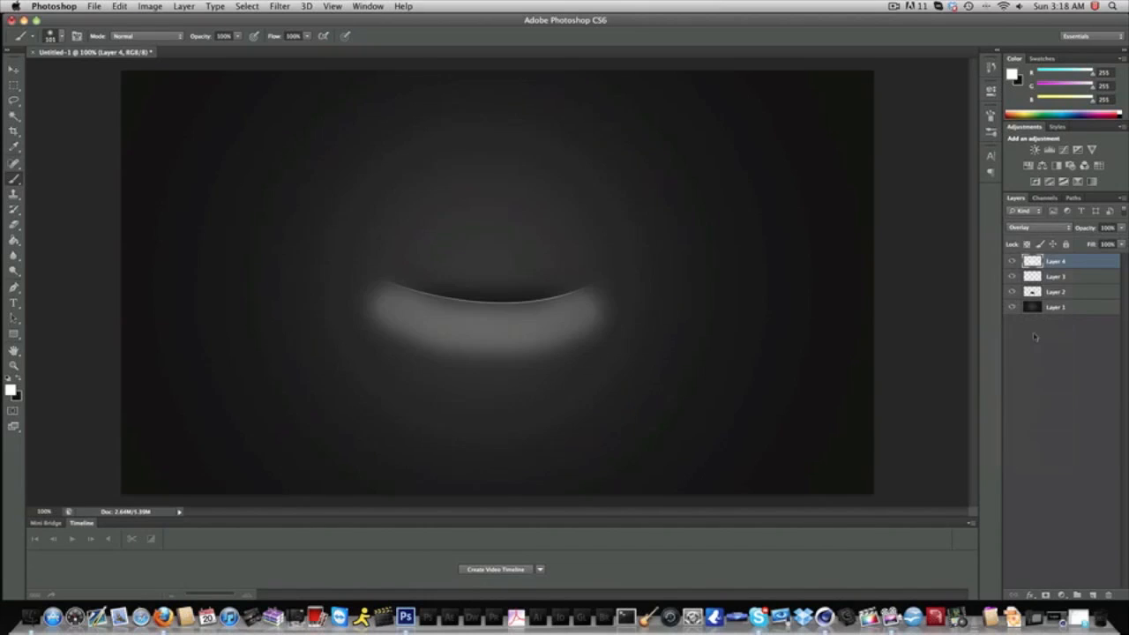
pyautogui.doubleClick(1107, 228)
pyautogui.write('25')
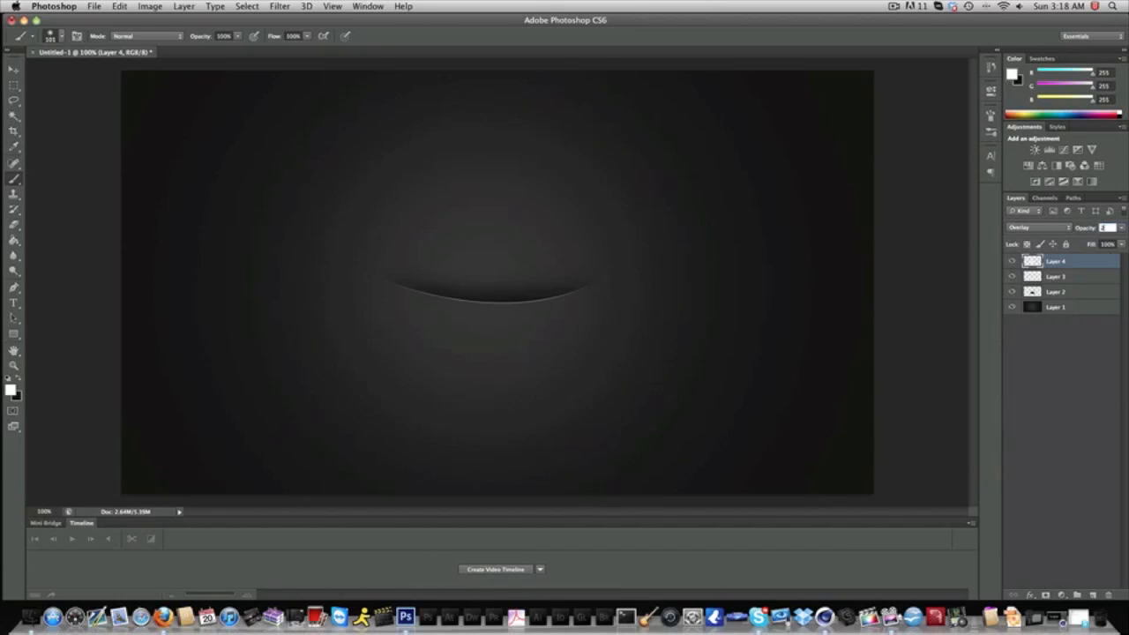
pyautogui.write('e')
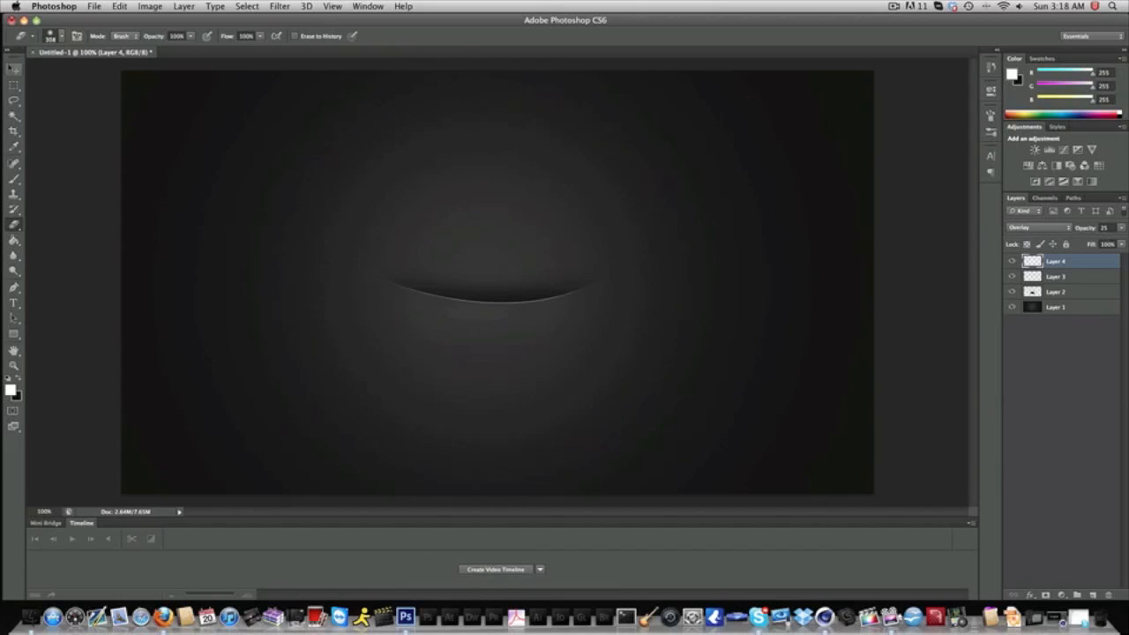
# - Try moving Layers 2 to 4 together across the canvas and undo the last move
pyautogui.click(13, 68)
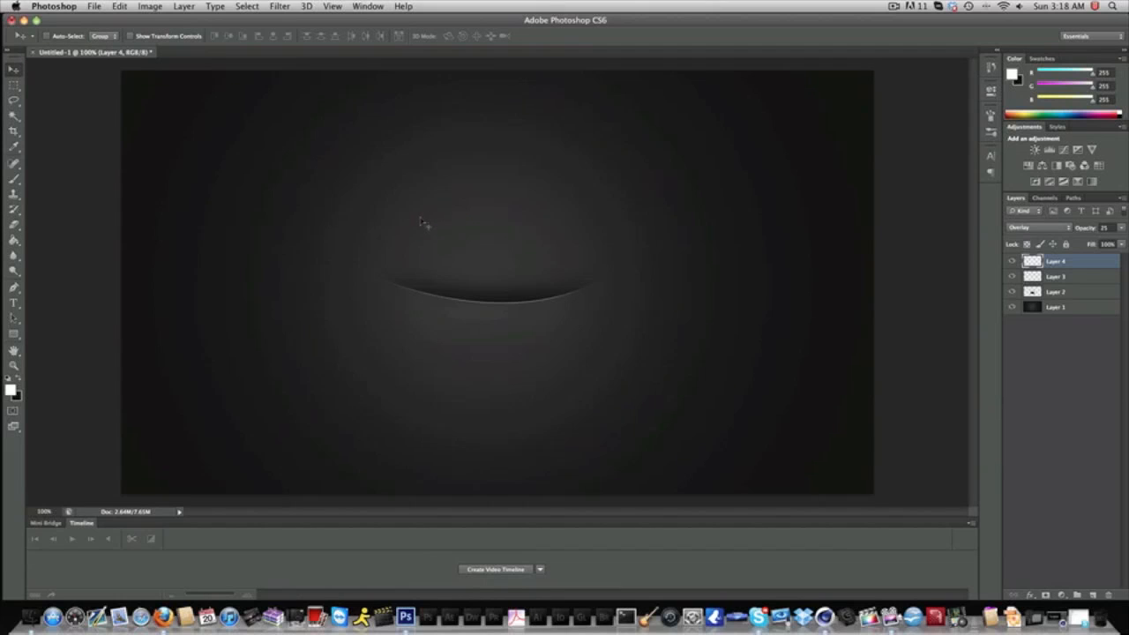
pyautogui.click(1069, 291)
pyautogui.keyDown('shift'); pyautogui.click(1067, 261); pyautogui.keyUp('shift')
pyautogui.moveTo(623, 338); pyautogui.dragTo(416, 217)
pyautogui.moveTo(434, 279); pyautogui.dragTo(357, 415)
pyautogui.press('super+z')
# - Add a new layer directly above Layer 1, beneath the slot layers
pyautogui.click(1081, 293)
pyautogui.click(1082, 267)
pyautogui.click(1074, 310)
pyautogui.click(1092, 595)
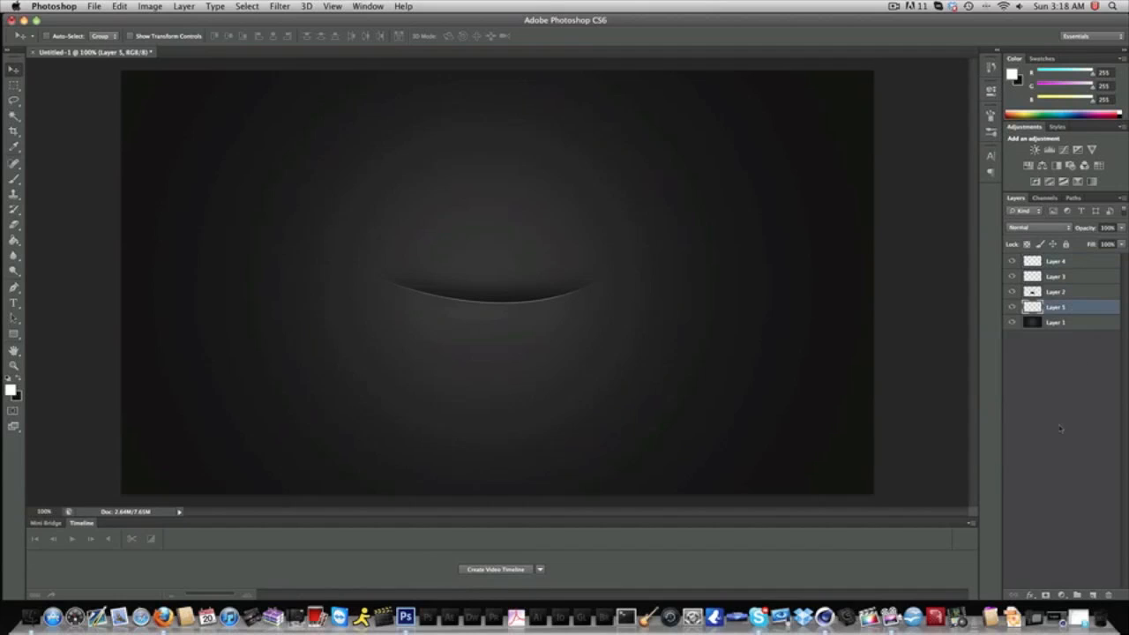
# - Switch to Firefox to examine the logo and curved slot in the YouTube channel's background, and return to Photoshop
pyautogui.click(13, 287)
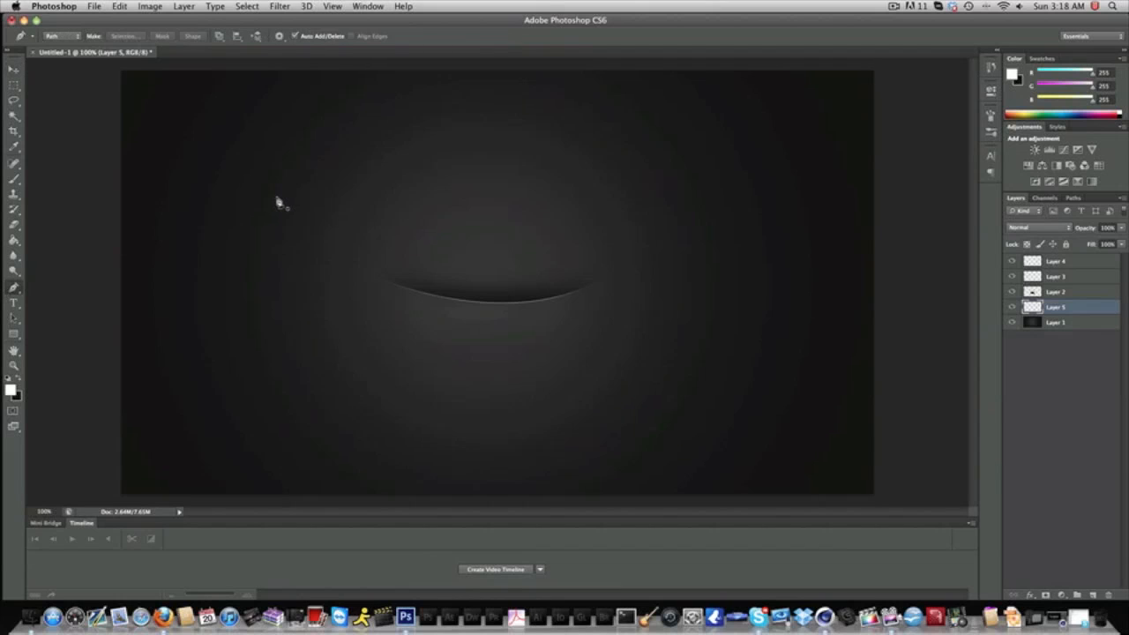
pyautogui.click(167, 604)
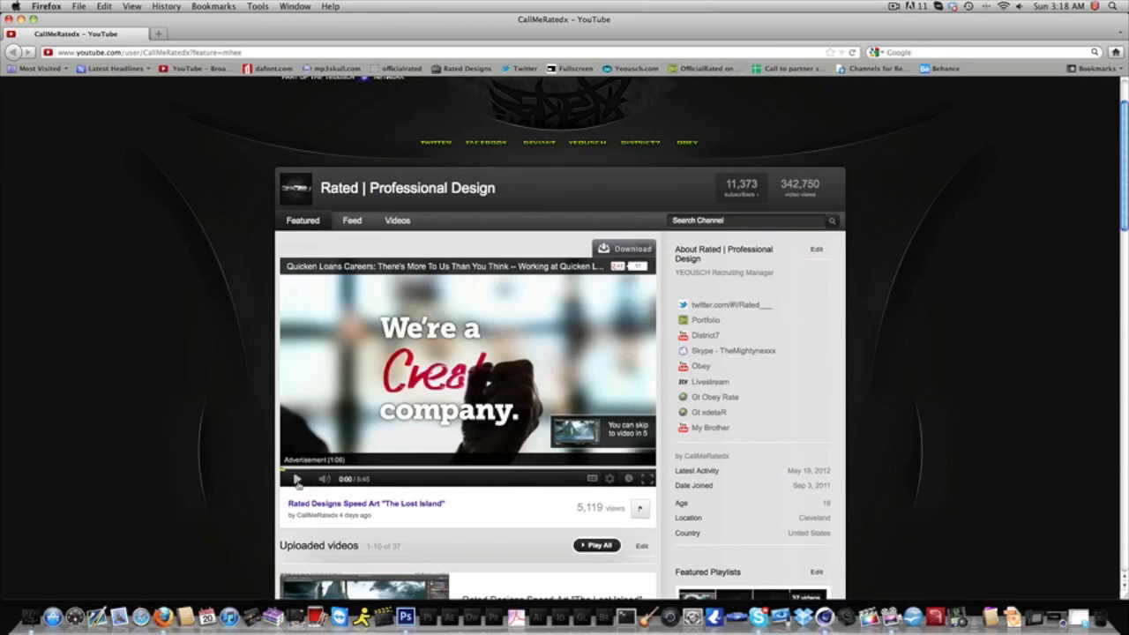
pyautogui.scroll(2, 550, 247)
pyautogui.scroll(-1, 900, 267)
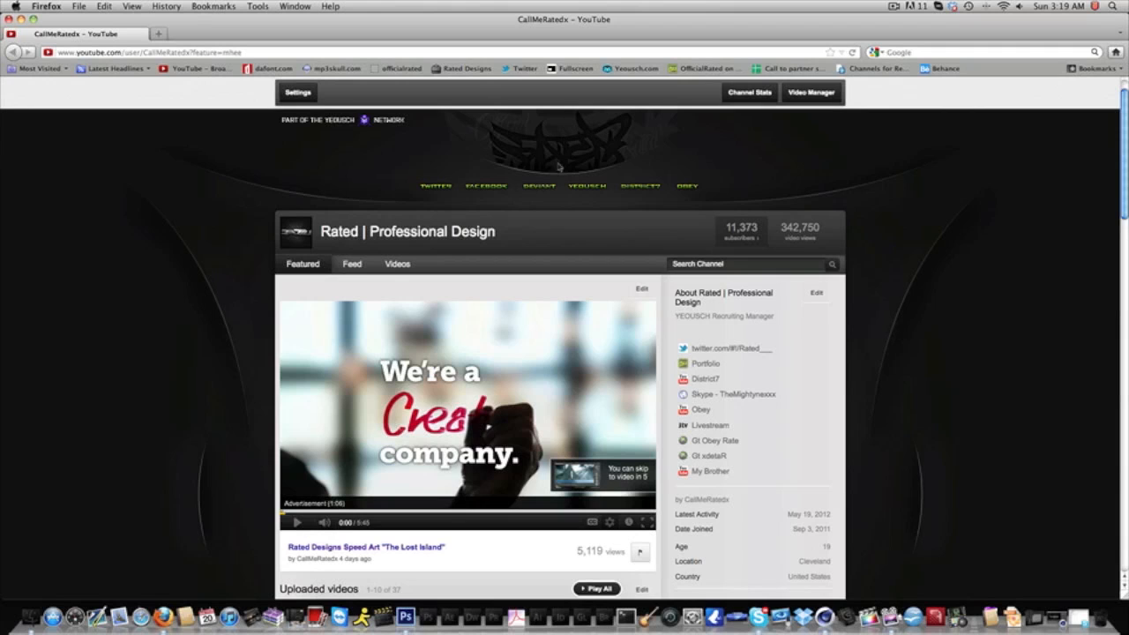
pyautogui.click(21, 18)
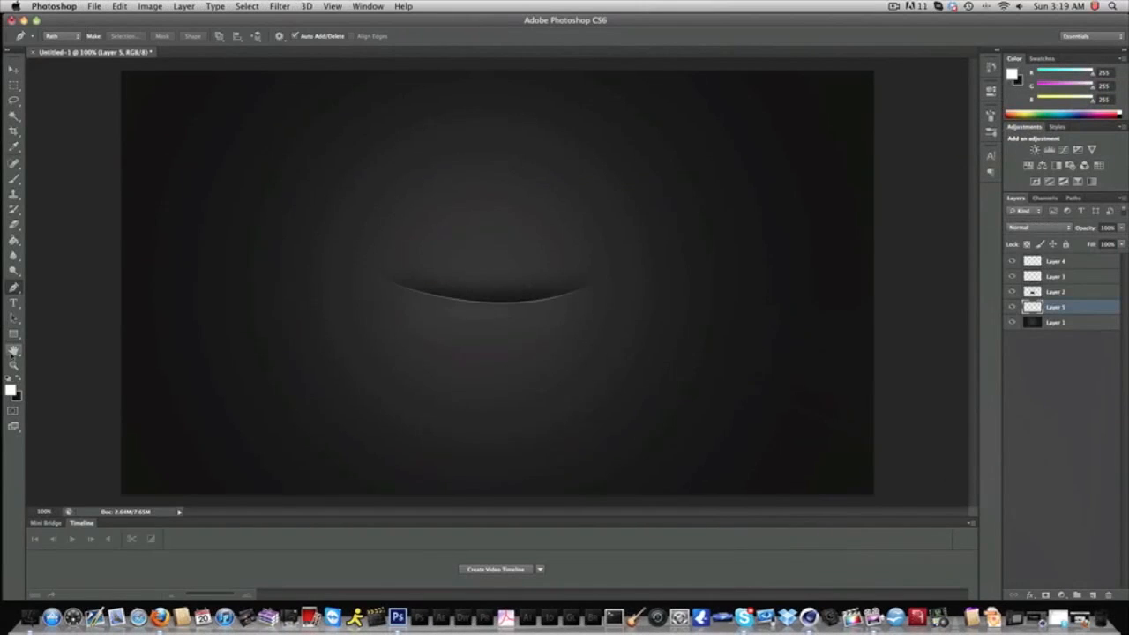
# - Draw a white prohibition-sign custom shape about 214 px wide behind the slot, centred above its curved edge
pyautogui.click(13, 335)
pyautogui.moveTo(13, 335); pyautogui.dragTo(69, 385)
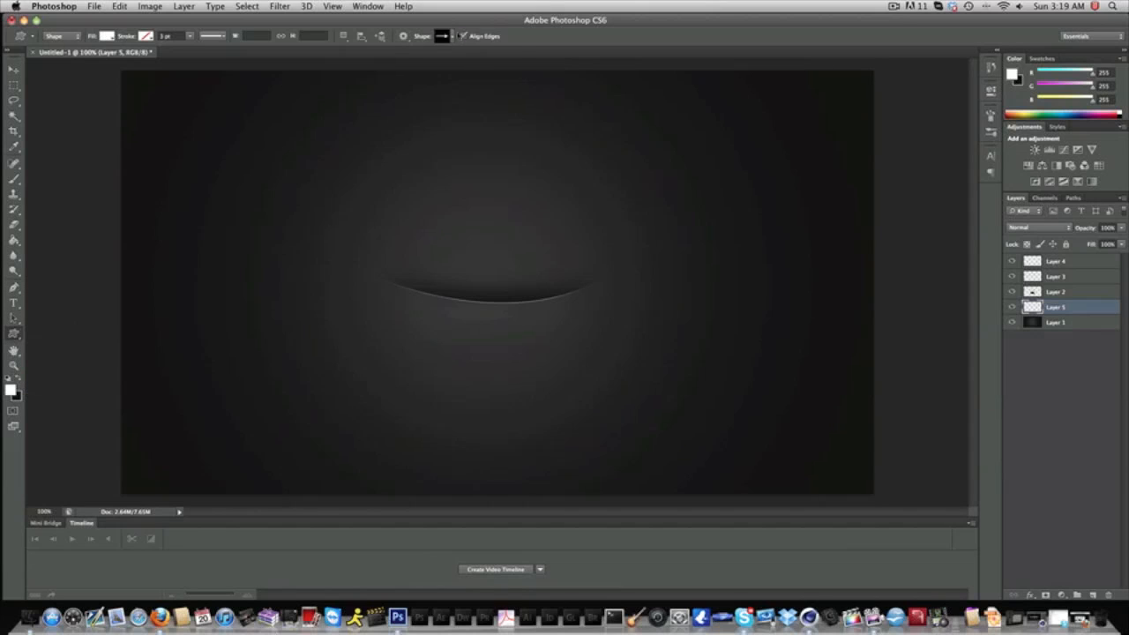
pyautogui.click(451, 36)
pyautogui.moveTo(497, 81); pyautogui.dragTo(495, 117)
pyautogui.scroll(2, 478, 93)
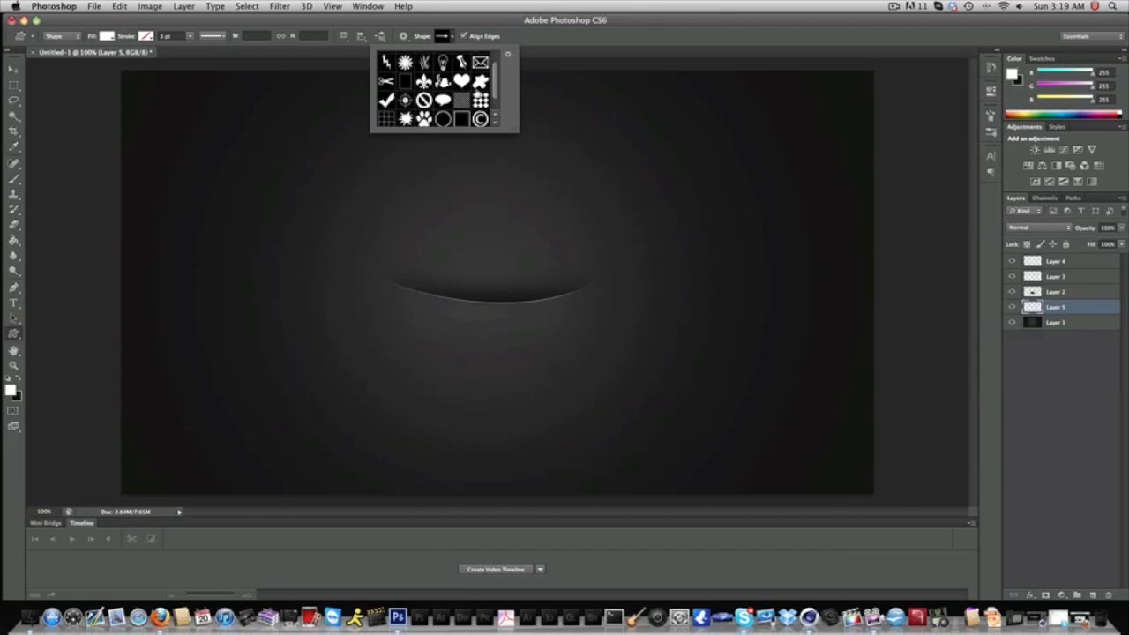
pyautogui.click(424, 100)
pyautogui.click(1017, 314)
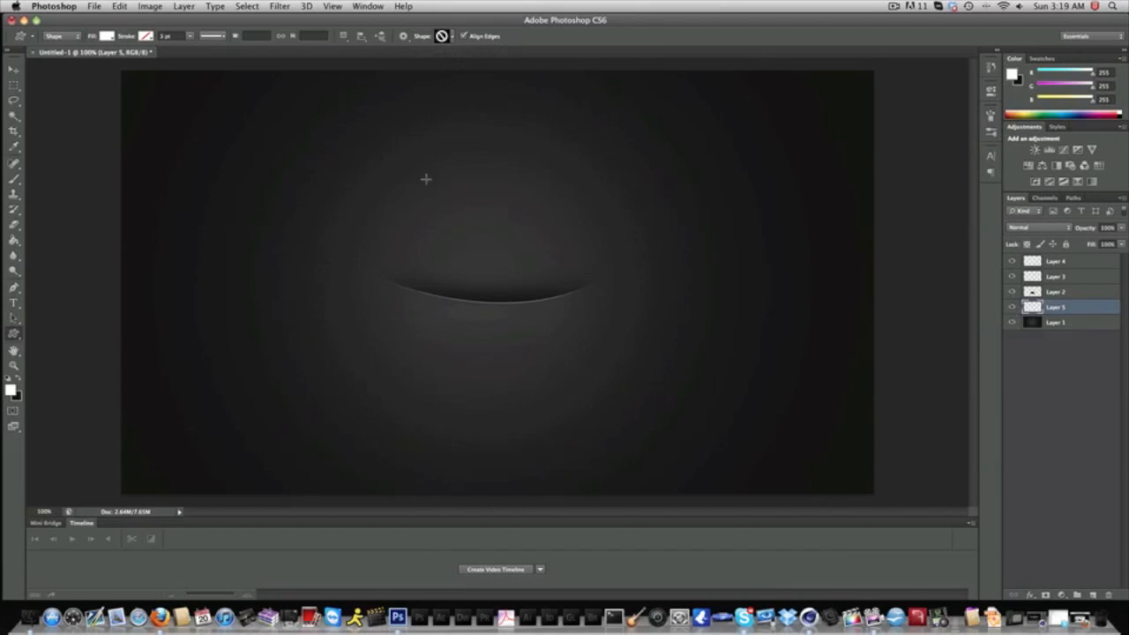
pyautogui.moveTo(427, 178); pyautogui.dragTo(541, 311)
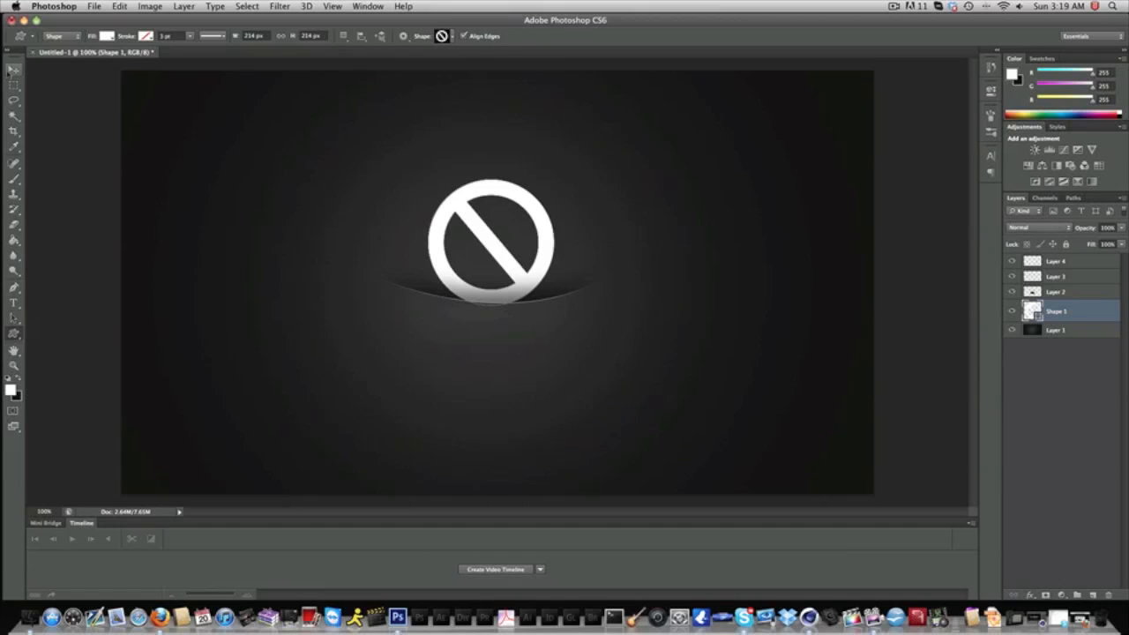
# - Rasterize the Shape 1 layer and position the prohibition sign so its lower edge tucks into the curved slot
pyautogui.click(13, 69)
pyautogui.moveTo(466, 229); pyautogui.dragTo(462, 266)
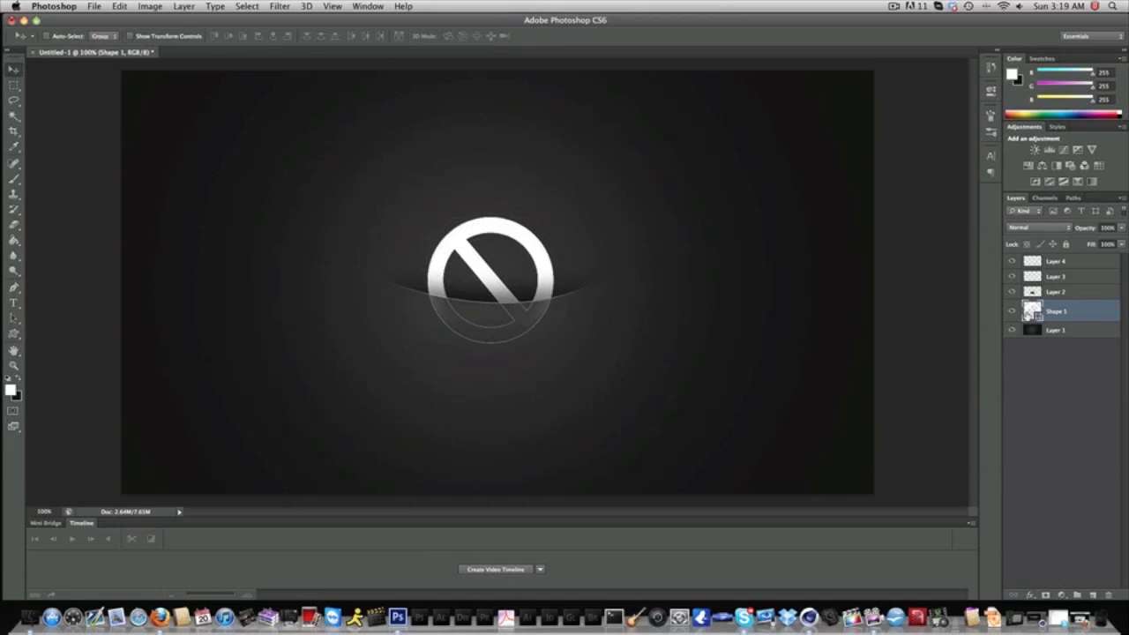
pyautogui.rightClick(1084, 314)
pyautogui.click(993, 284)
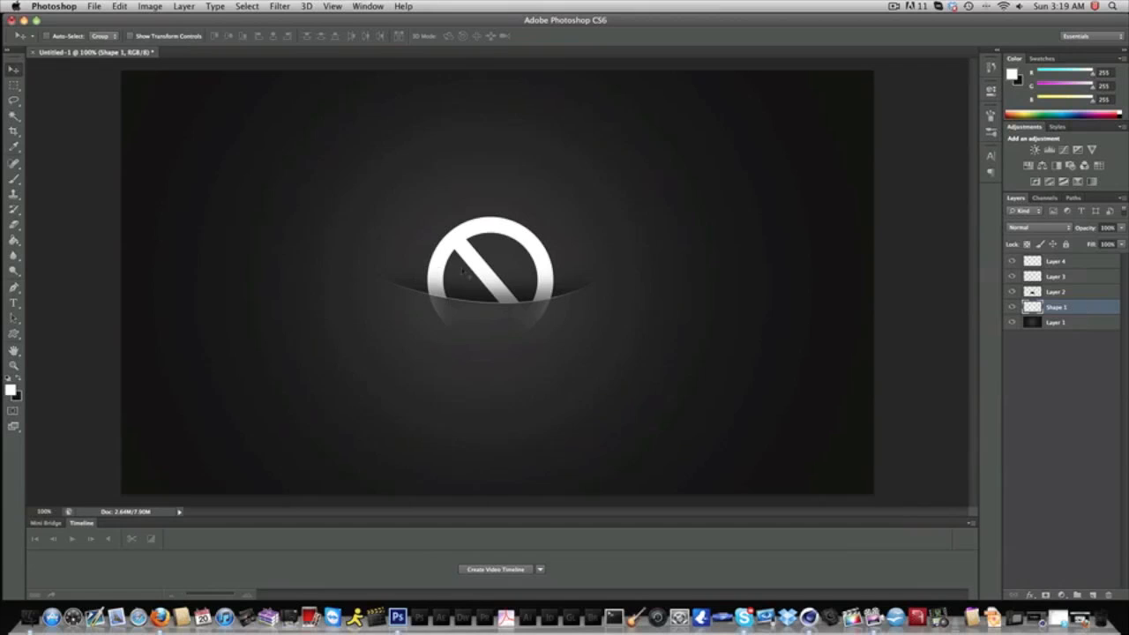
pyautogui.moveTo(508, 288); pyautogui.dragTo(533, 294)
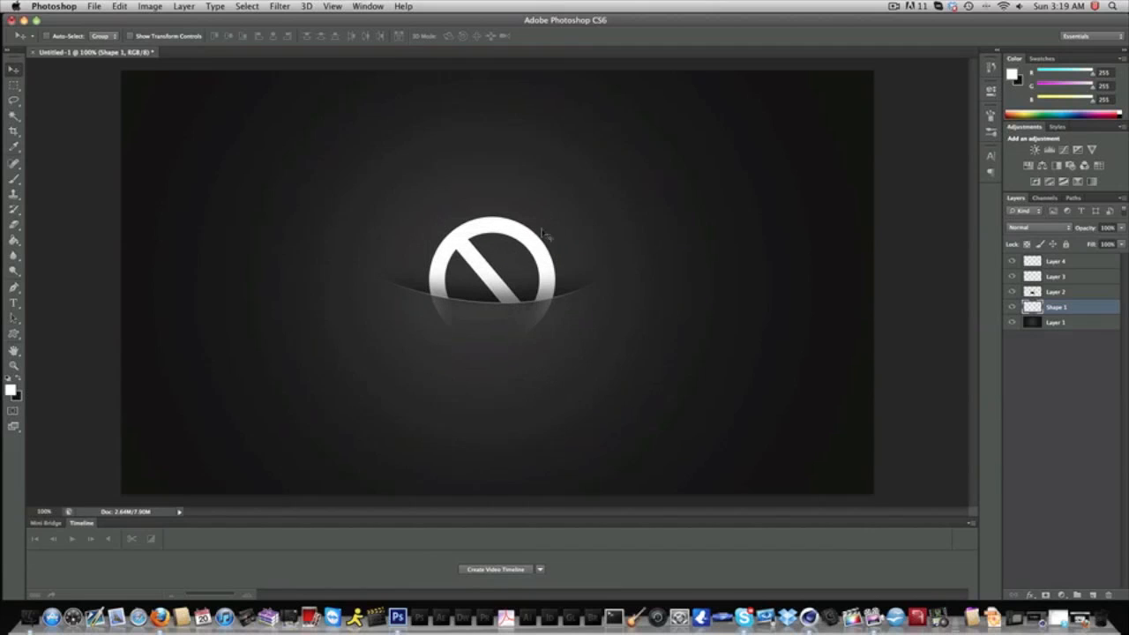
pyautogui.moveTo(542, 233); pyautogui.dragTo(502, 245)
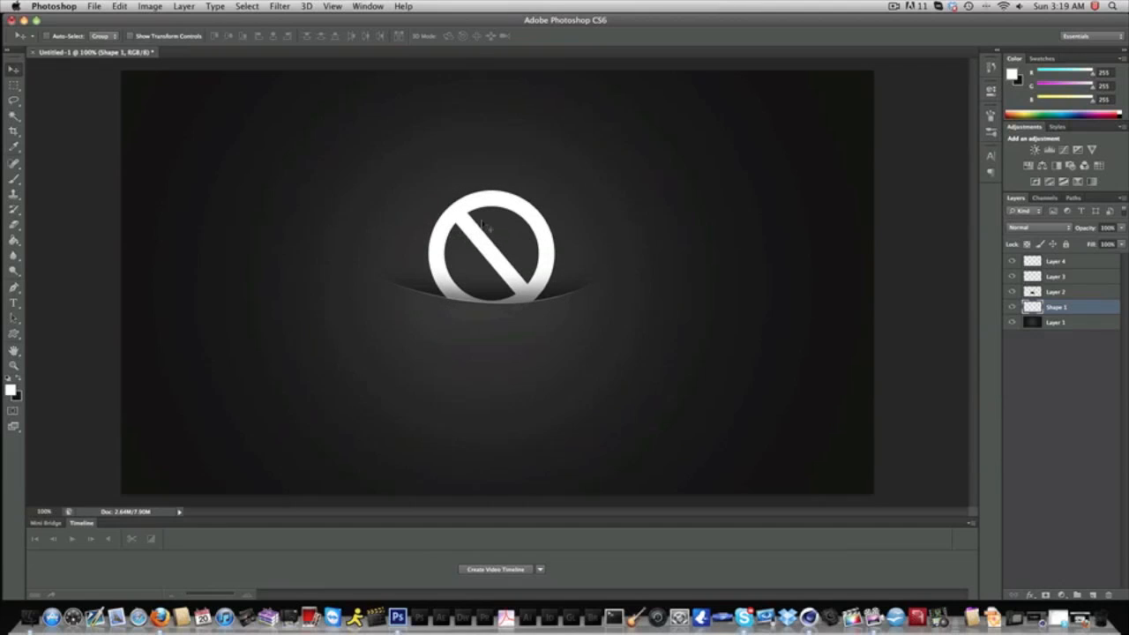
# - Apply a Color Overlay of #121212 to the prohibition sign and collapse the layer's effects list
pyautogui.click(1030, 594)
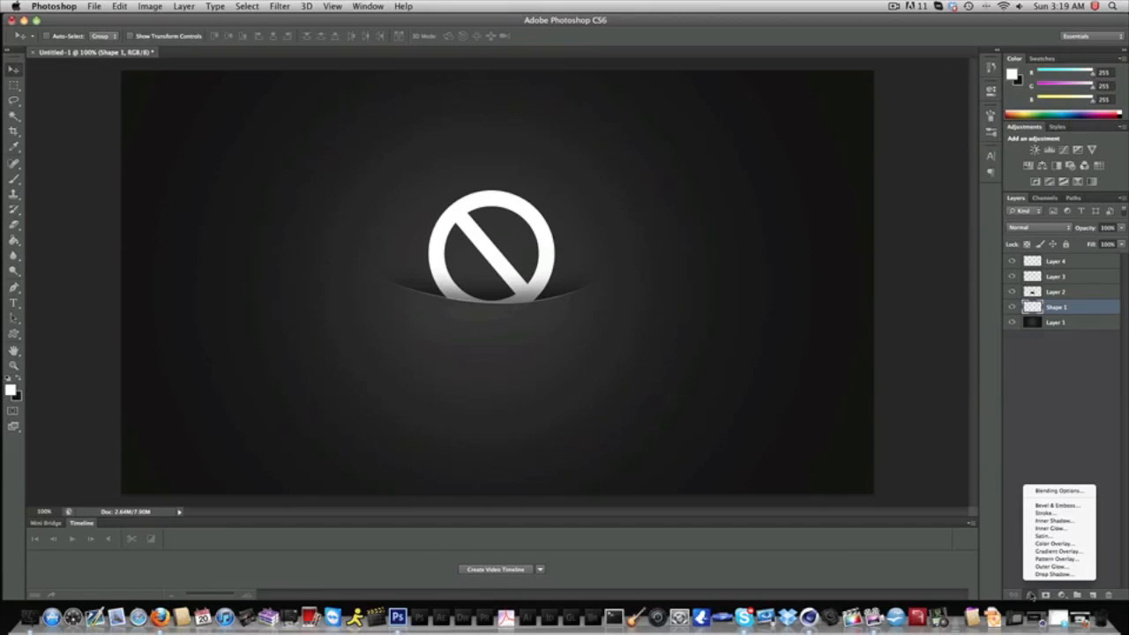
pyautogui.click(730, 316)
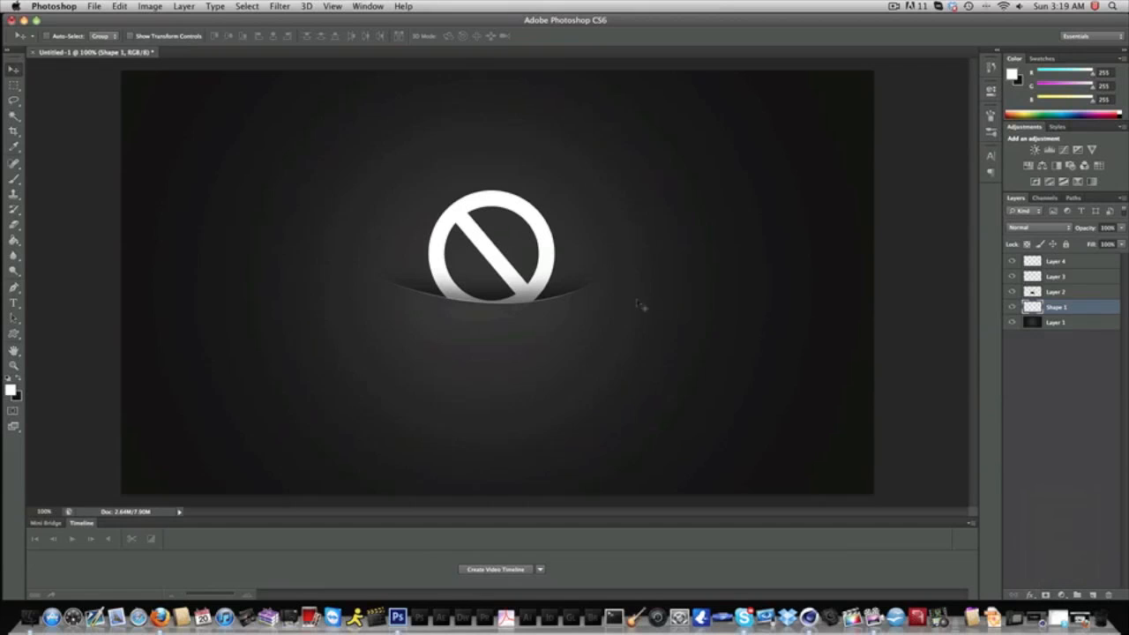
pyautogui.click(1030, 594)
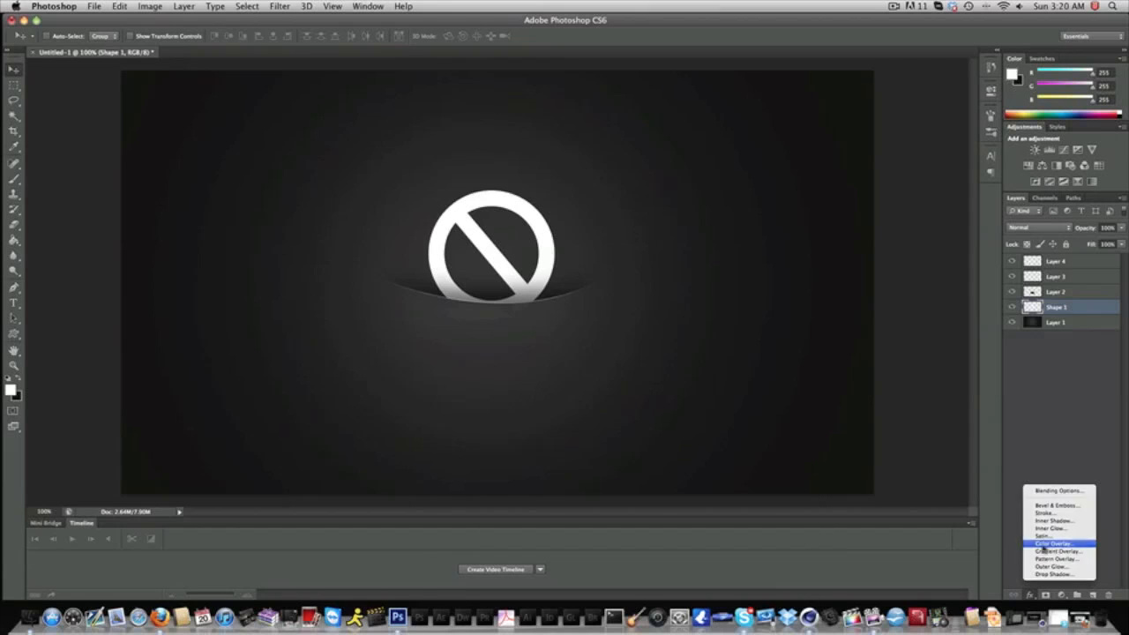
pyautogui.click(1054, 544)
pyautogui.click(920, 109)
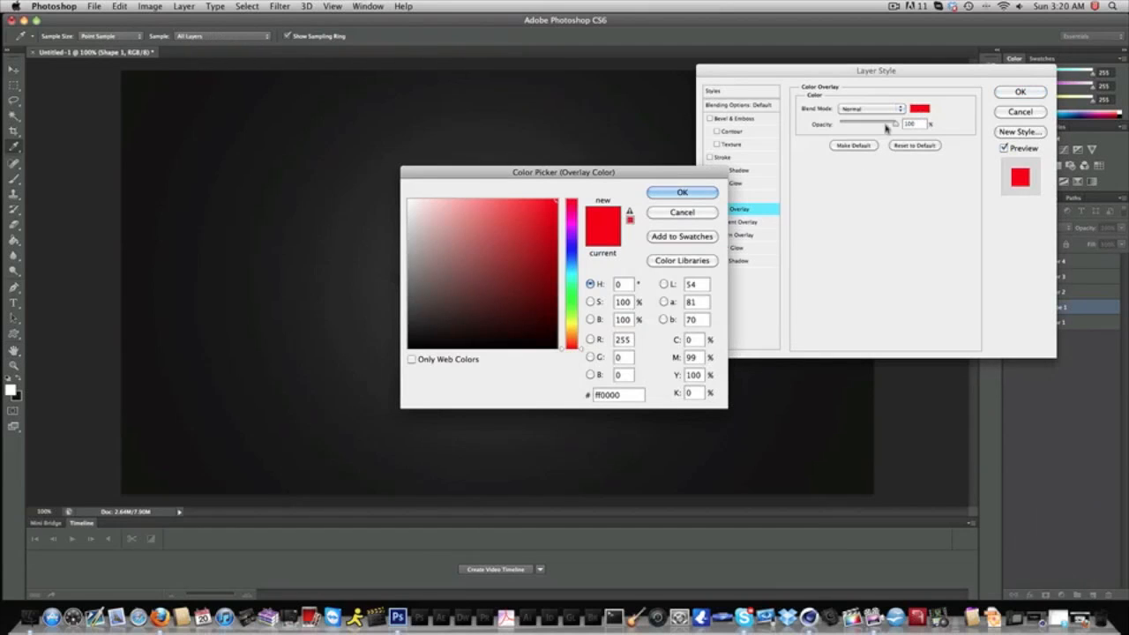
pyautogui.click(142, 111)
pyautogui.doubleClick(637, 397)
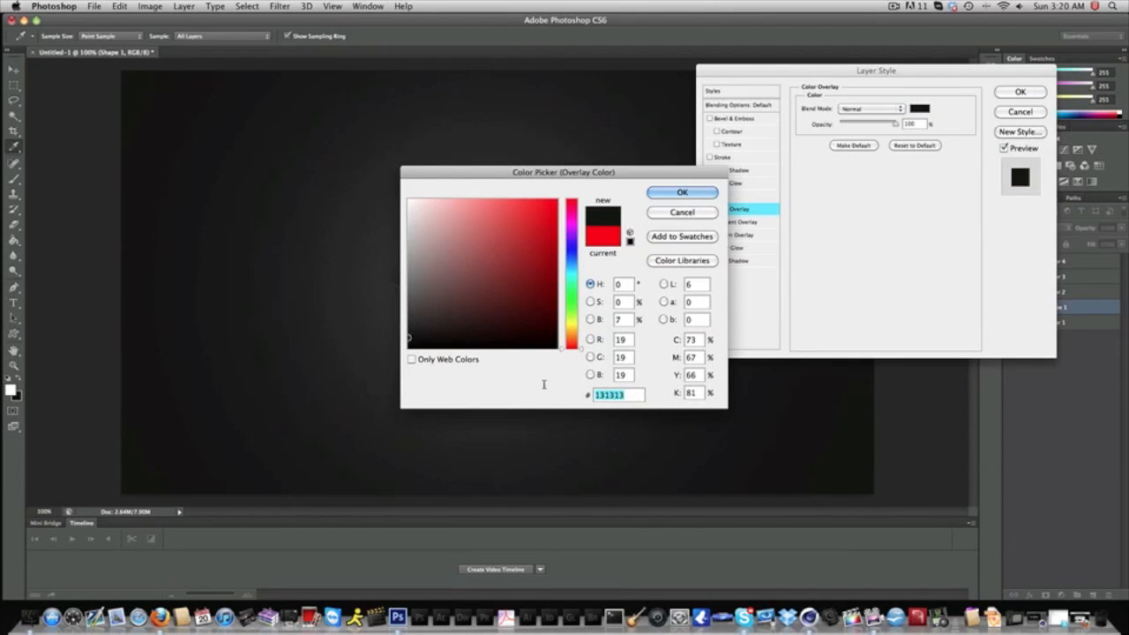
pyautogui.write('121212')
pyautogui.press('Return')
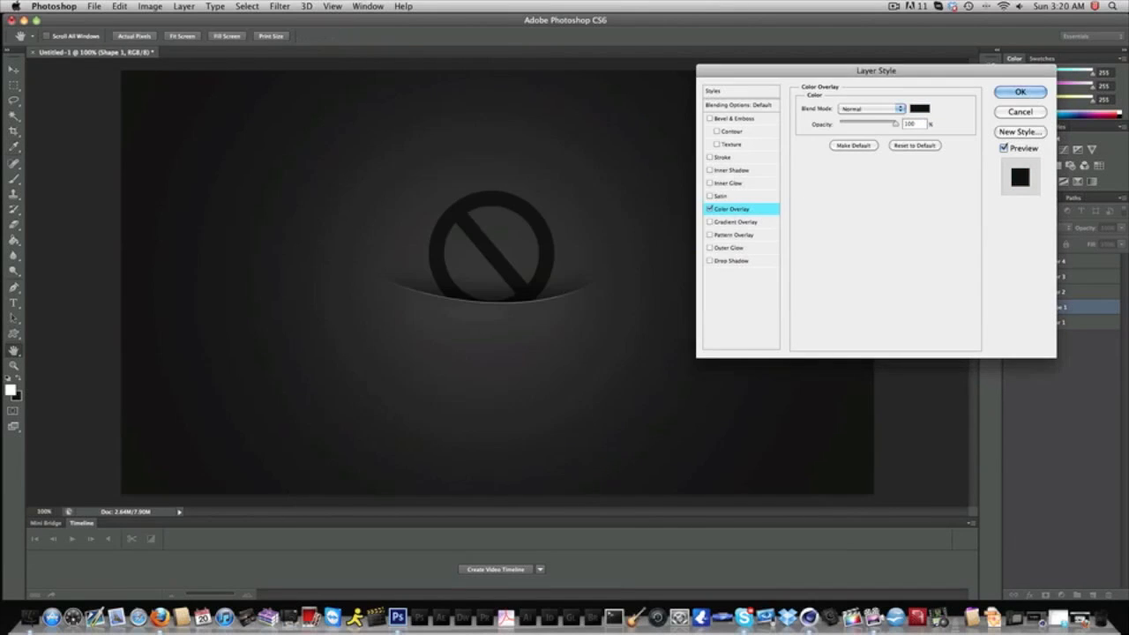
pyautogui.press('Return')
pyautogui.click(1116, 307)
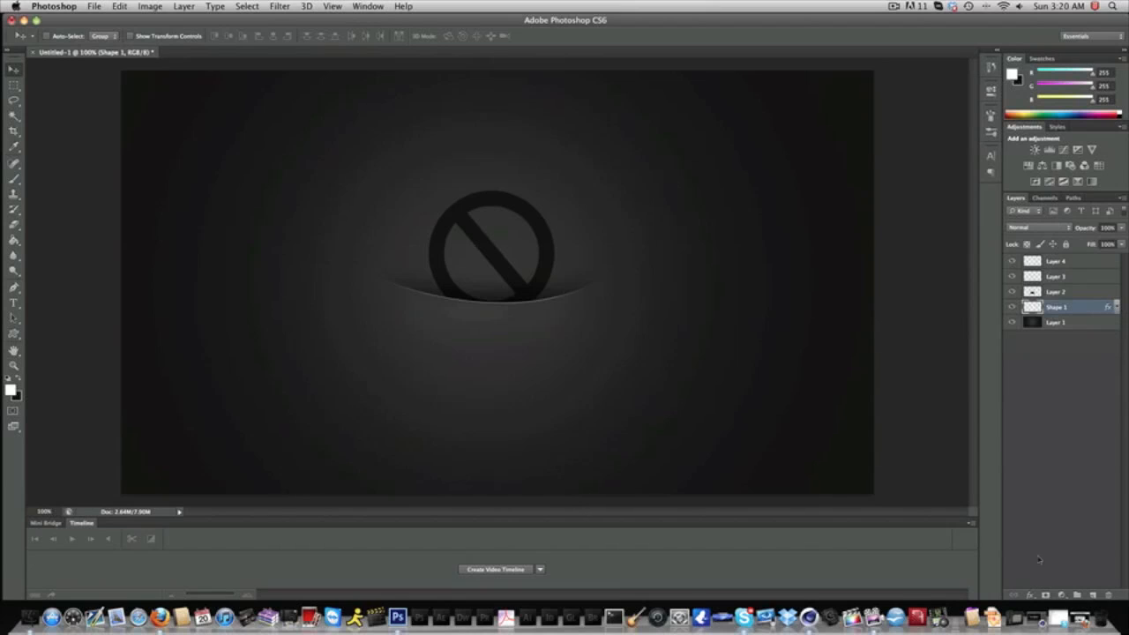
# - Add an Inner Shadow to the sign with 100% opacity, a 90° angle without global light, 20% choke and 20 px size
pyautogui.click(1029, 596)
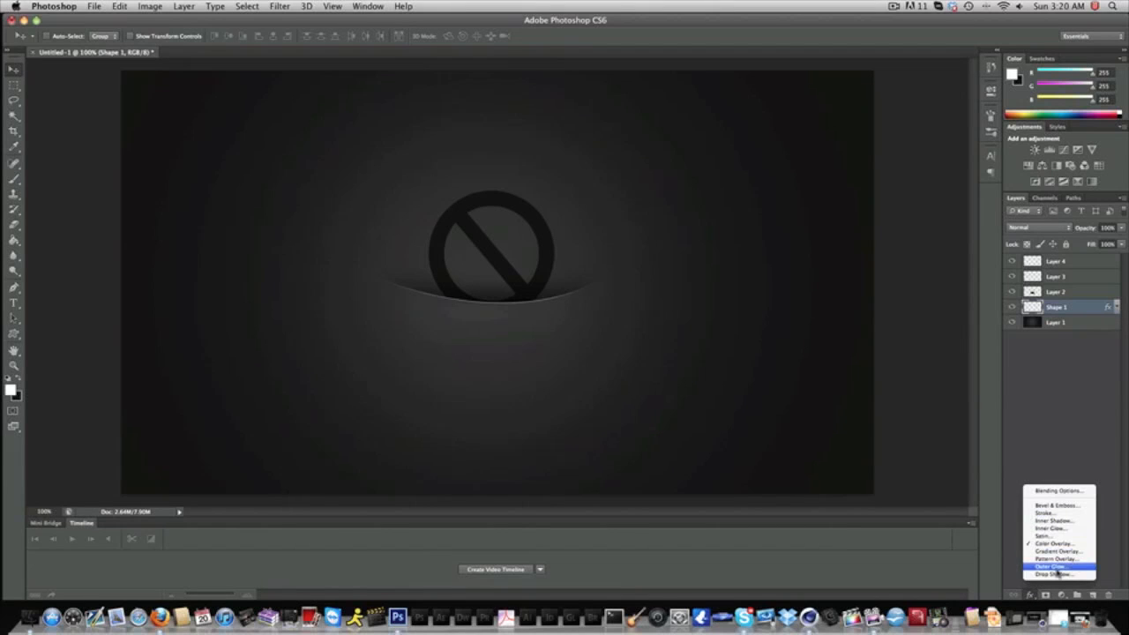
pyautogui.click(1059, 523)
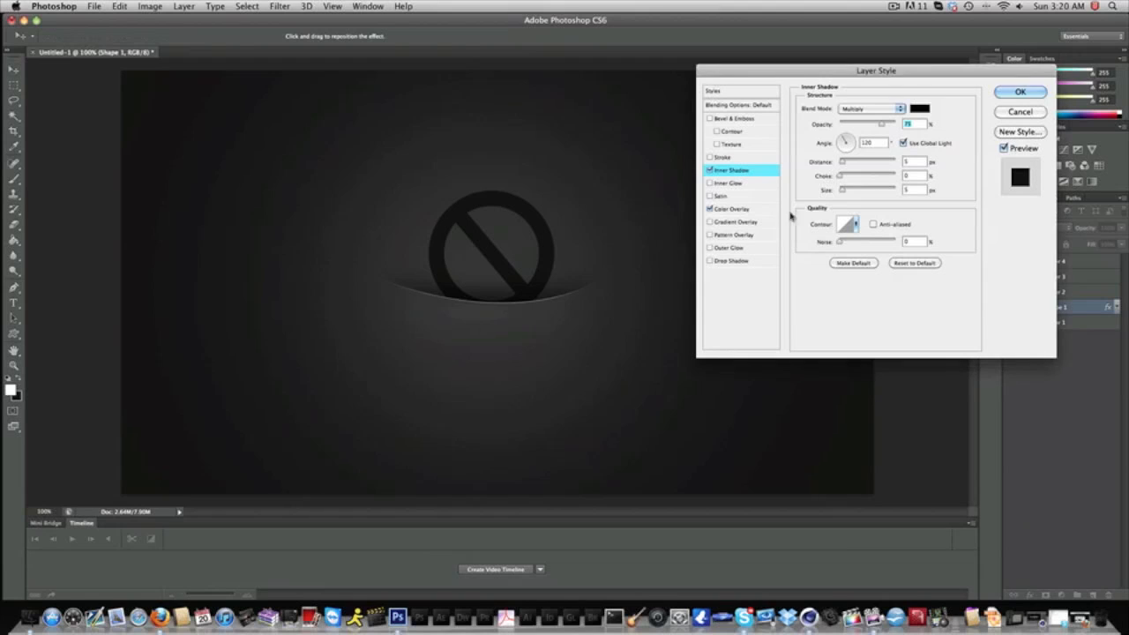
pyautogui.click(910, 161)
pyautogui.click(900, 144)
pyautogui.write('90')
pyautogui.click(909, 175)
pyautogui.write('20')
pyautogui.moveTo(922, 190); pyautogui.dragTo(860, 197)
pyautogui.write('20')
pyautogui.moveTo(884, 125); pyautogui.dragTo(1017, 142)
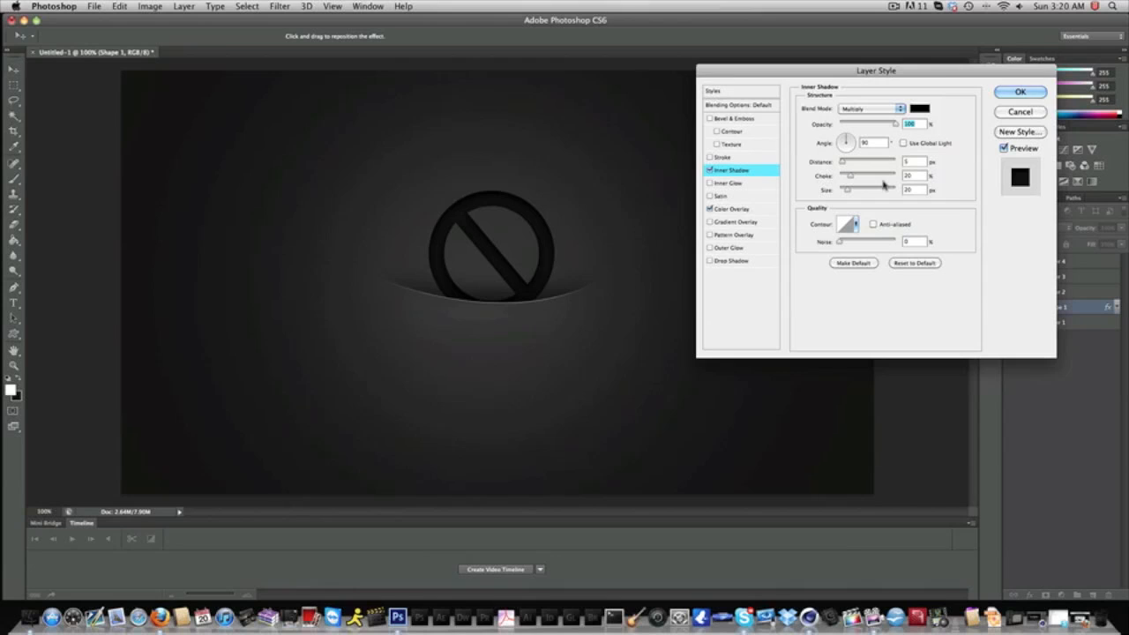
# - Add a white Overlay Drop Shadow with 100% opacity, 1 px distance and 2 px size, and move the sign slightly deeper into the slot
pyautogui.click(729, 261)
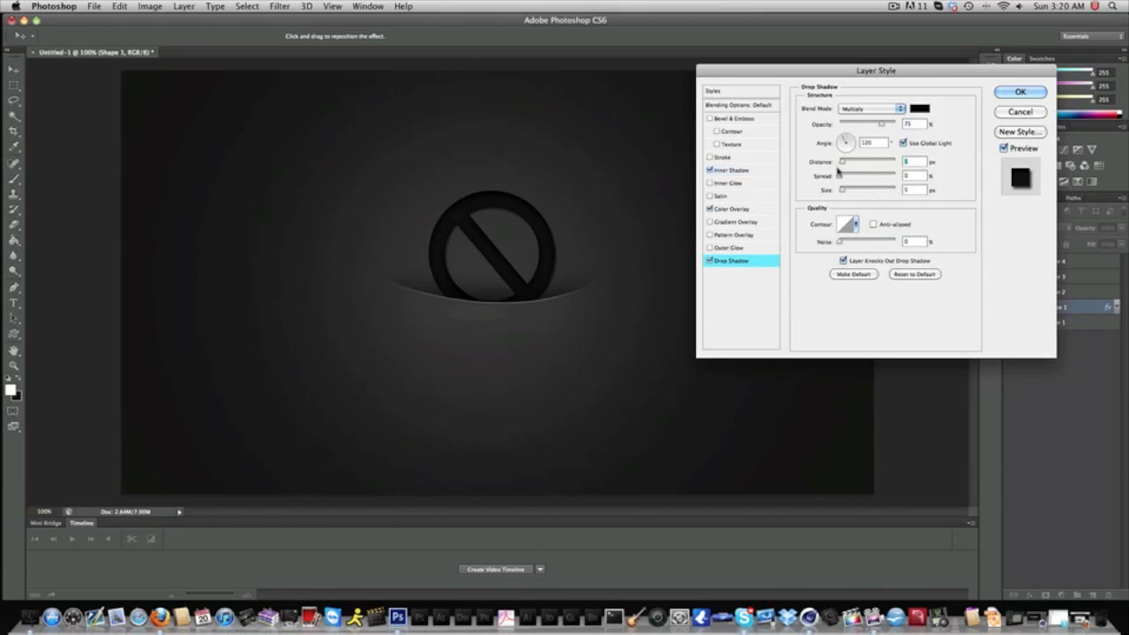
pyautogui.click(914, 161)
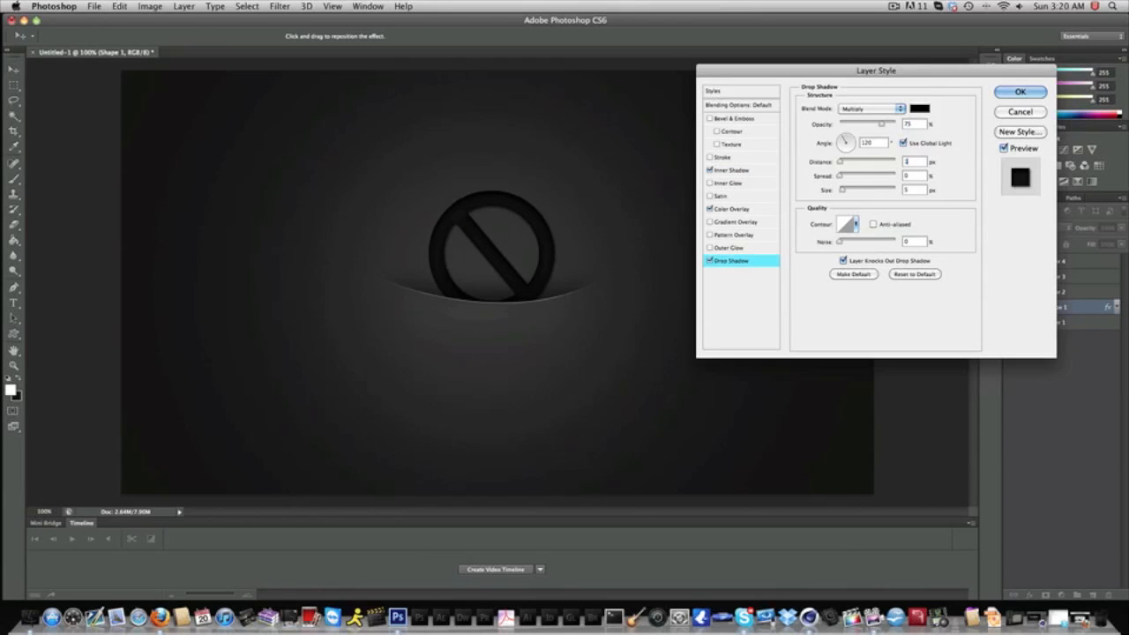
pyautogui.moveTo(879, 124); pyautogui.dragTo(940, 129)
pyautogui.click(900, 109)
pyautogui.click(852, 191)
pyautogui.click(920, 109)
pyautogui.moveTo(423, 212); pyautogui.dragTo(325, 106)
pyautogui.click(681, 191)
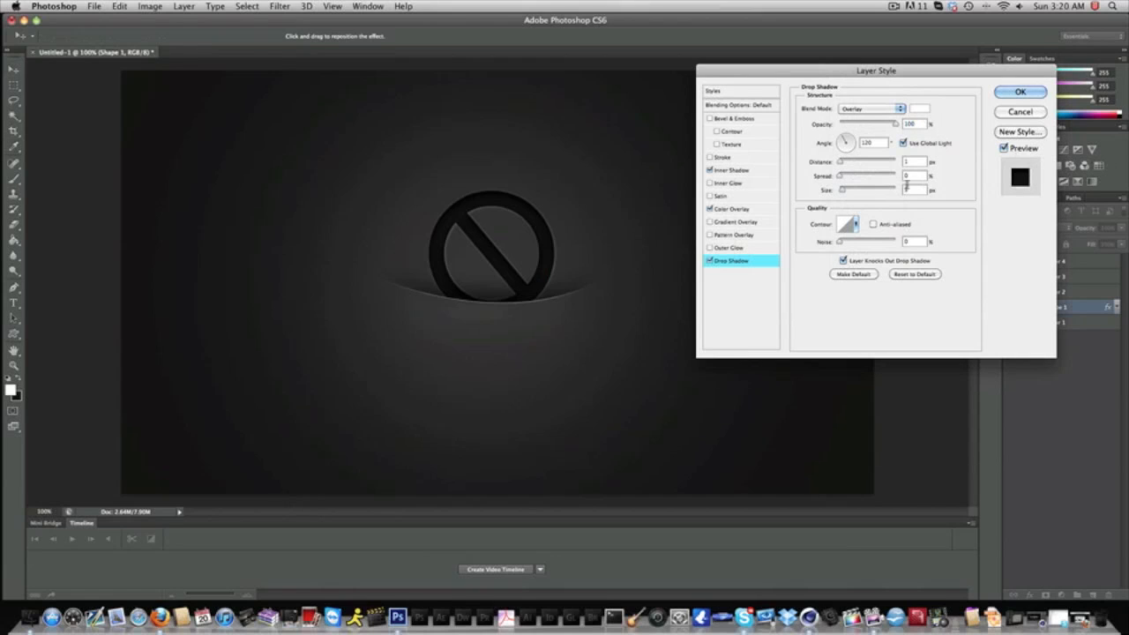
pyautogui.moveTo(920, 191); pyautogui.dragTo(867, 193)
pyautogui.write('2')
pyautogui.moveTo(893, 124); pyautogui.dragTo(923, 125)
pyautogui.press('Return')
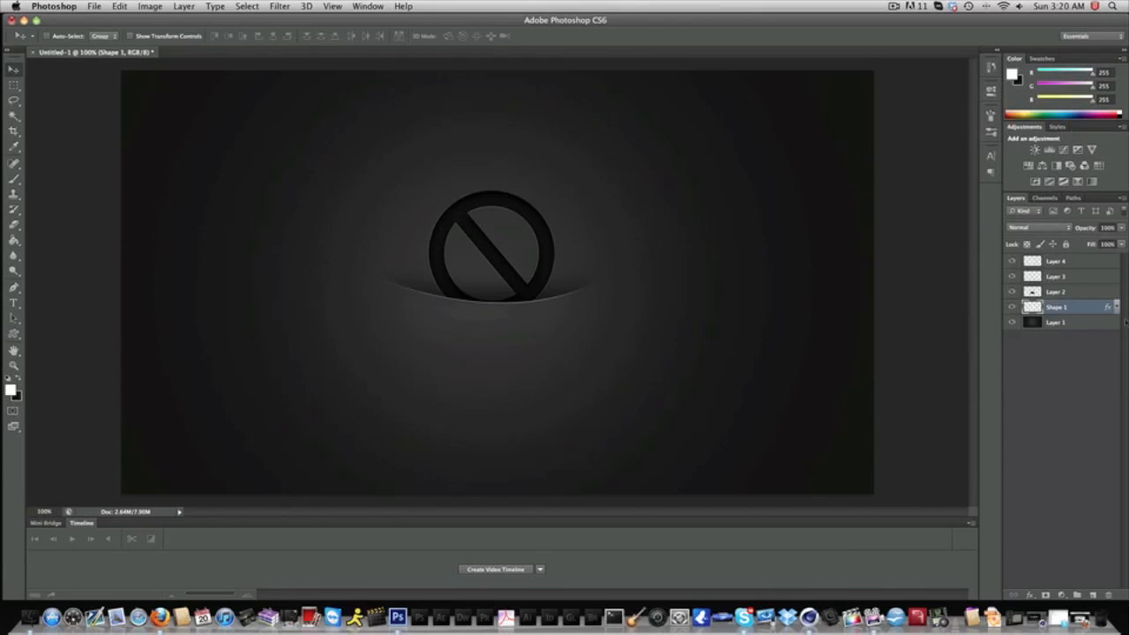
pyautogui.moveTo(468, 217); pyautogui.dragTo(470, 234)
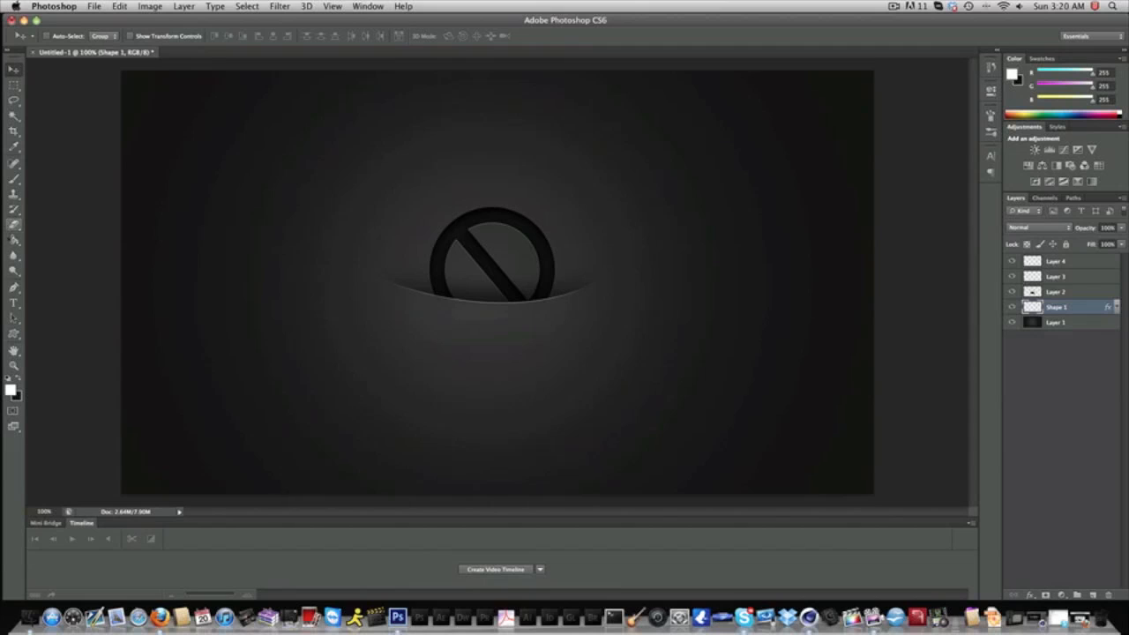
pyautogui.click(14, 333)
pyautogui.click(67, 331)
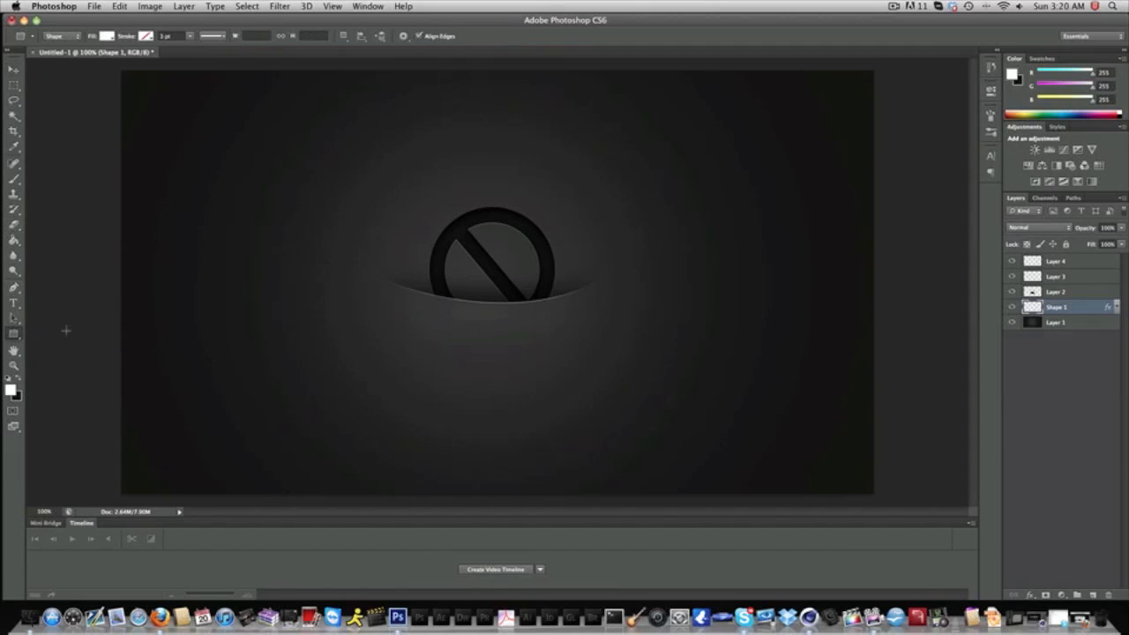
pyautogui.click(894, 7)
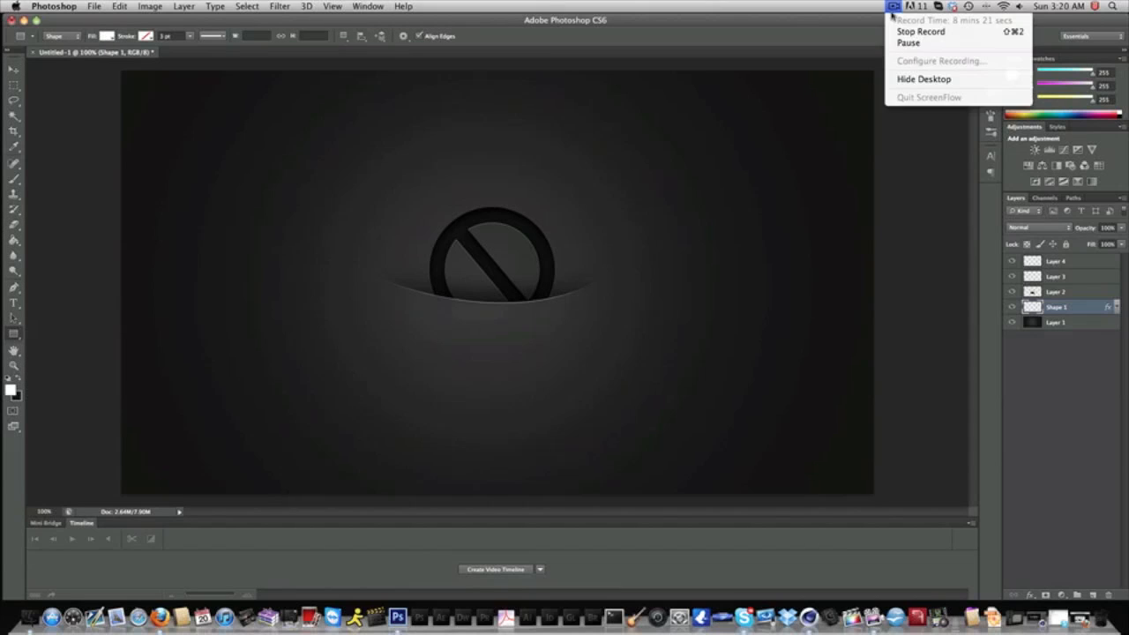
pyautogui.click(887, 20)
pyautogui.click(13, 70)
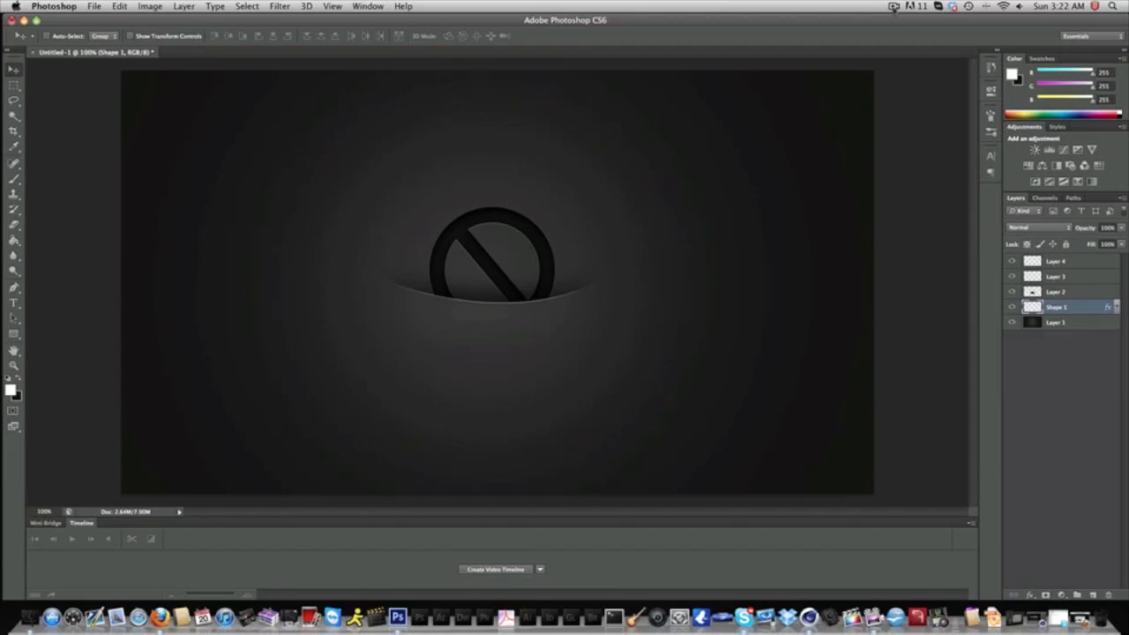
pyautogui.click(893, 7)
pyautogui.click(893, 7)
pyautogui.click(894, 7)
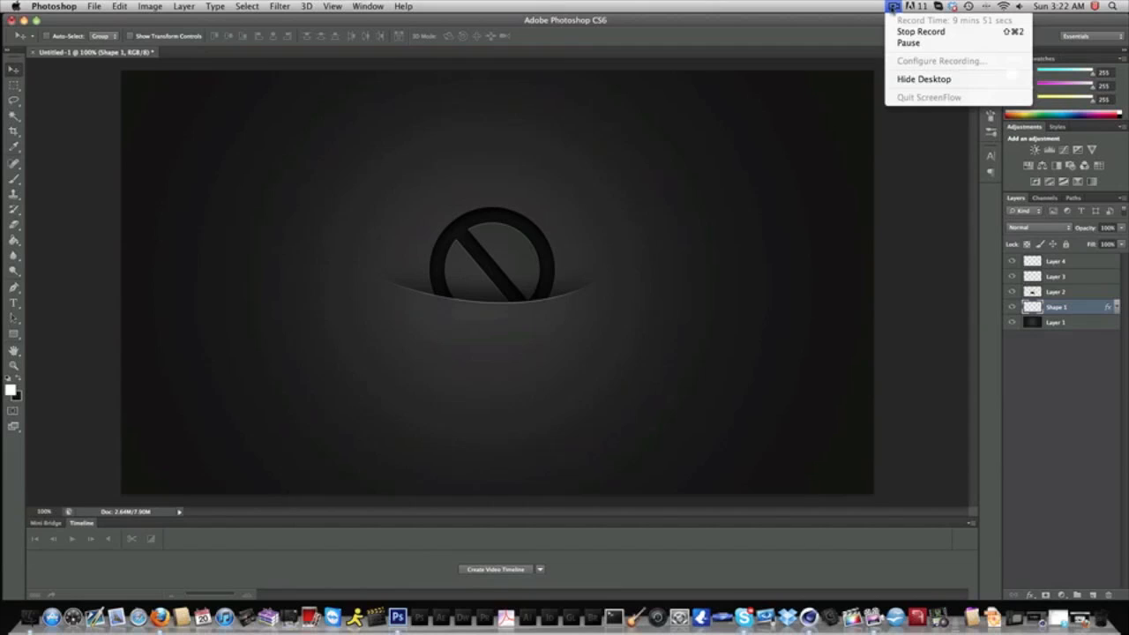